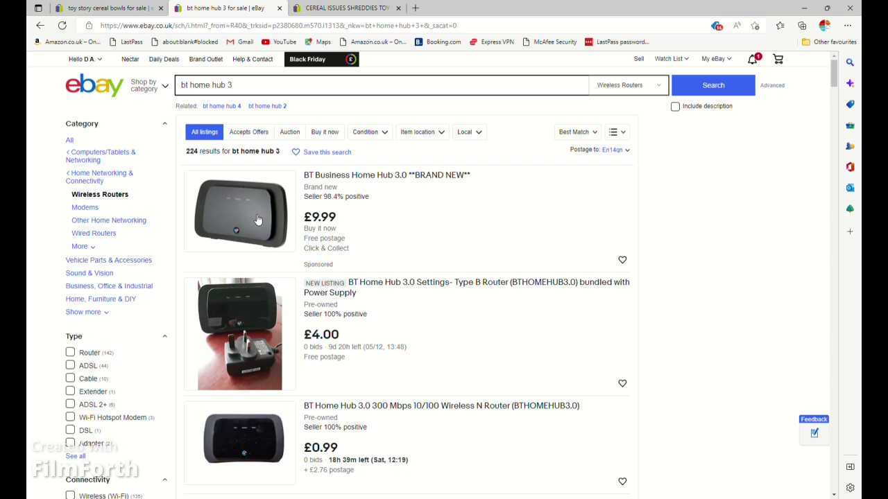
Sort the bt home hub 3 results by highest price and filter them to New condition
click(577, 131)
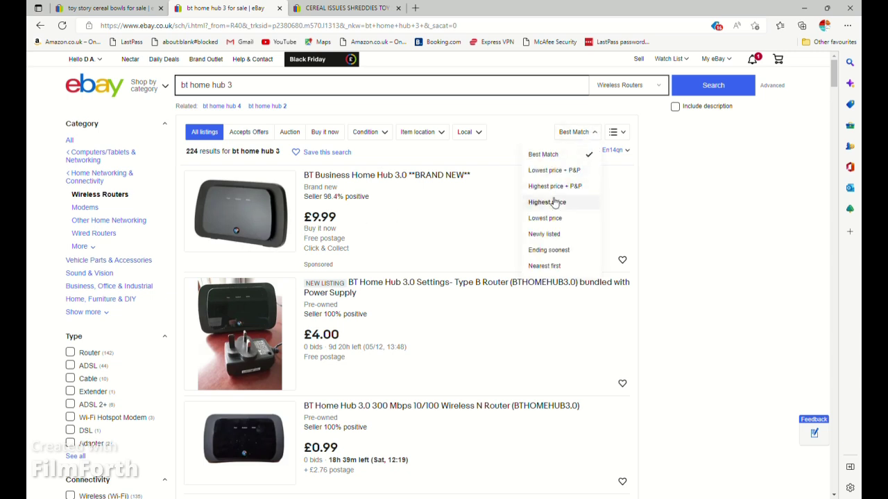
click(555, 202)
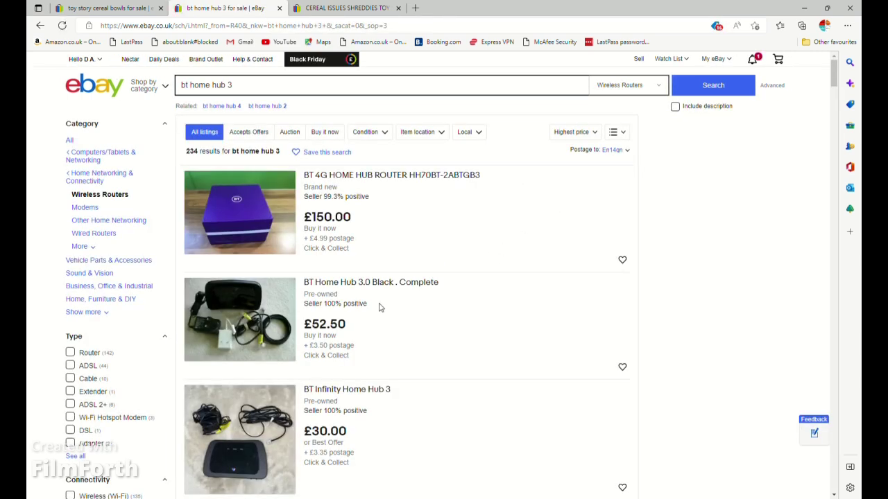
scroll(65, 348, down, 2)
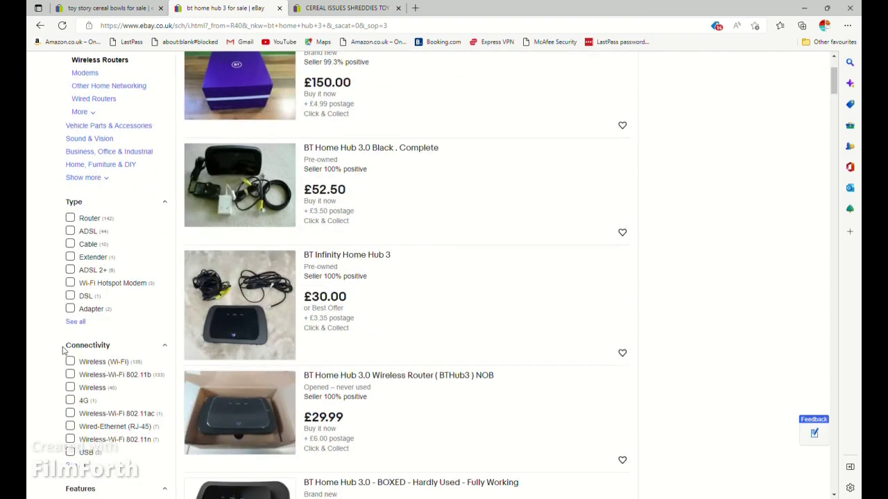
scroll(64, 350, down, 9)
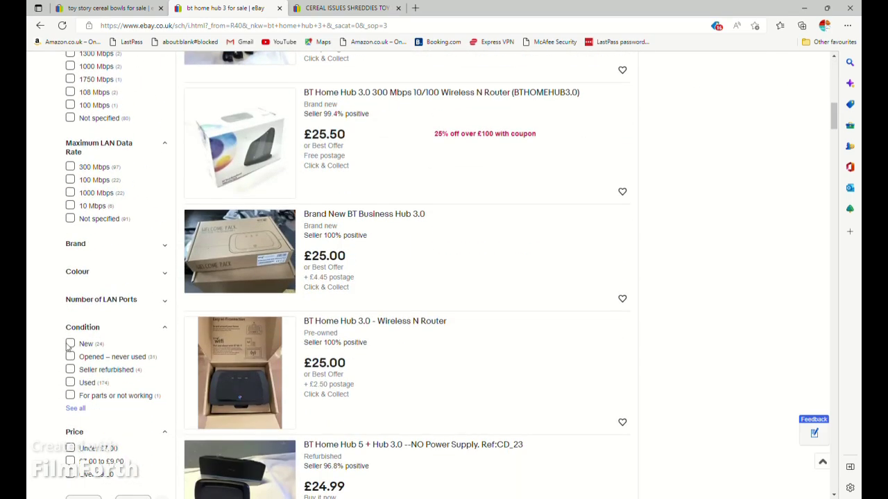
click(70, 344)
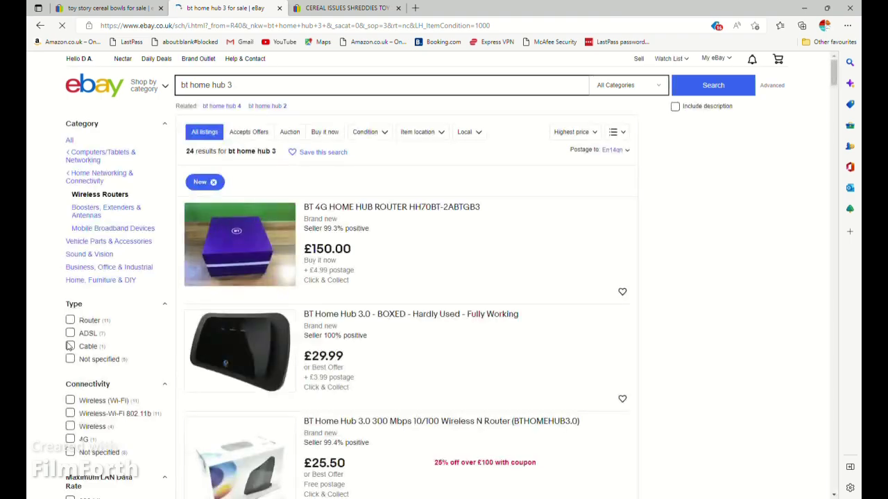
scroll(169, 339, down, 6)
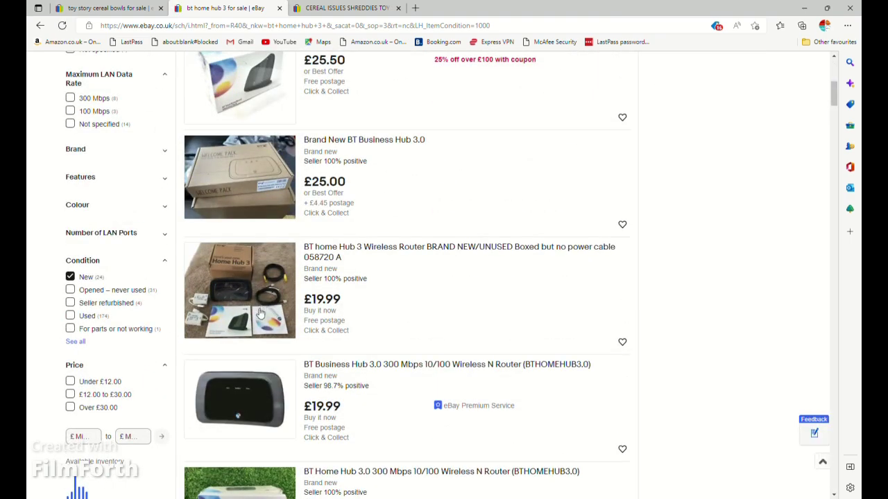
scroll(635, 215, up, 6)
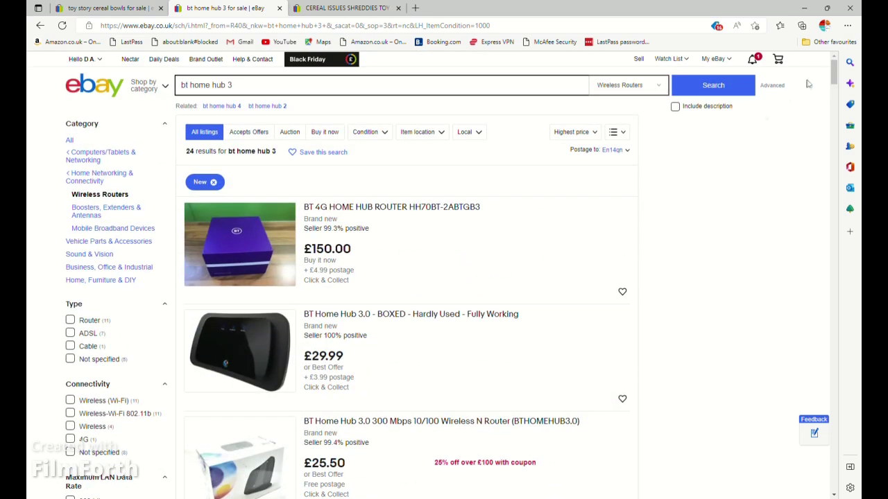
Run an advanced search for bt home hub 3 limited to sold listings
click(773, 86)
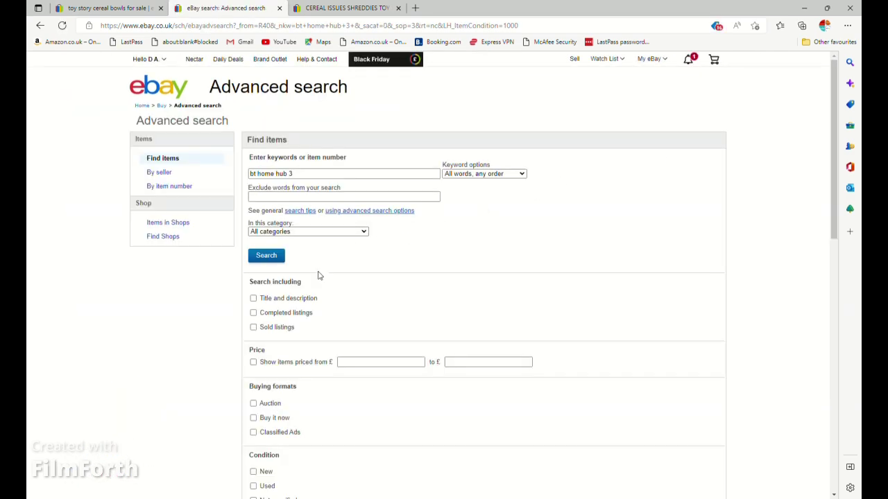
click(290, 327)
click(270, 261)
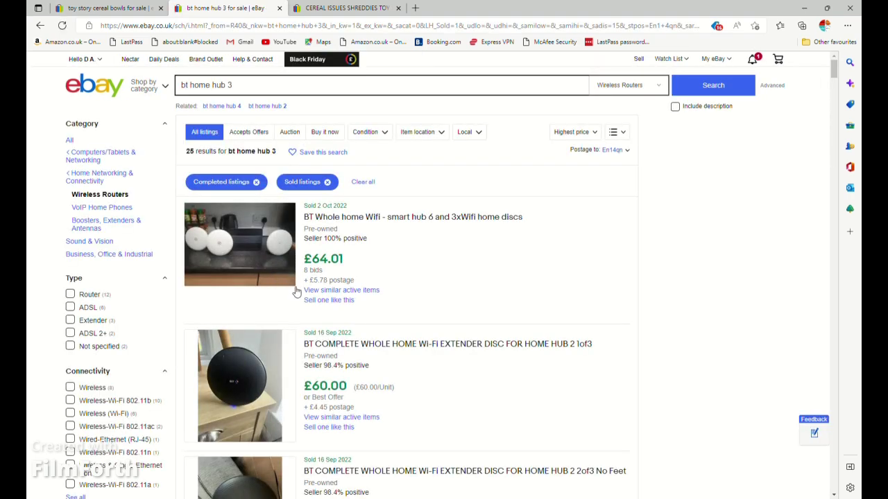
Examine the sold bt home hub 3 listings to compare the prices and conditions of similar routers
scroll(294, 289, down, 6)
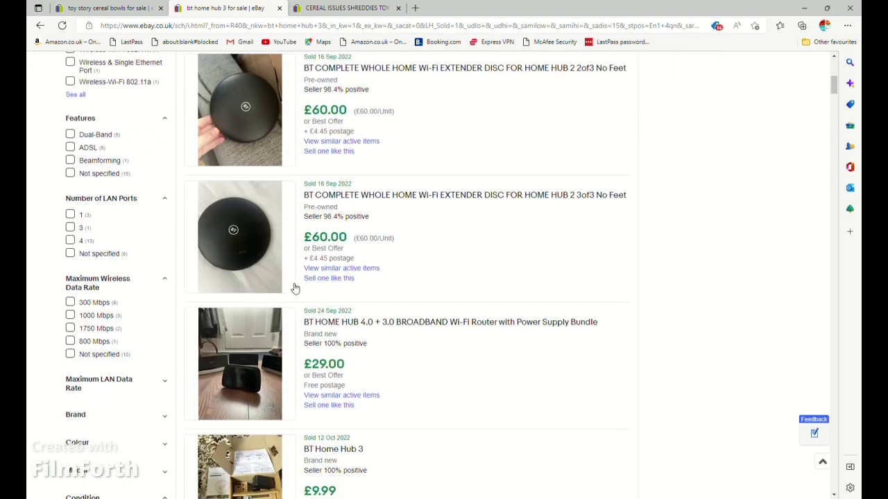
scroll(294, 289, down, 4)
scroll(294, 289, up, 4)
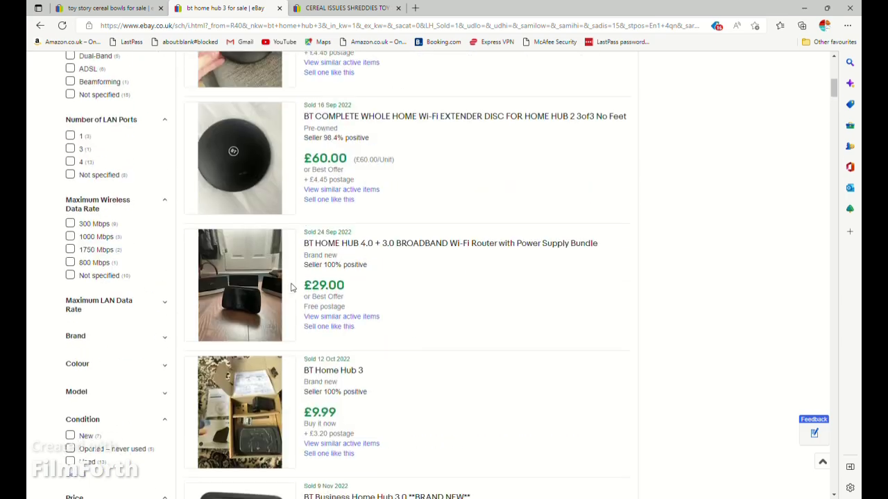
scroll(294, 289, down, 3)
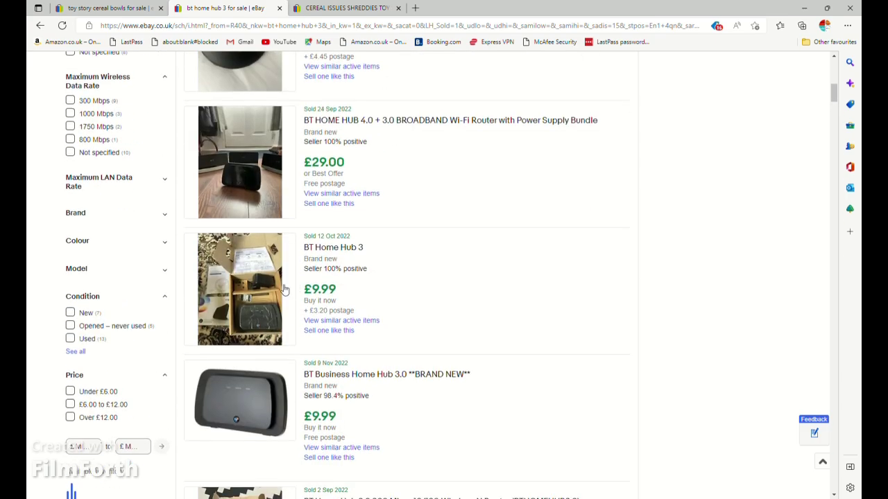
scroll(269, 298, down, 2)
scroll(268, 298, down, 3)
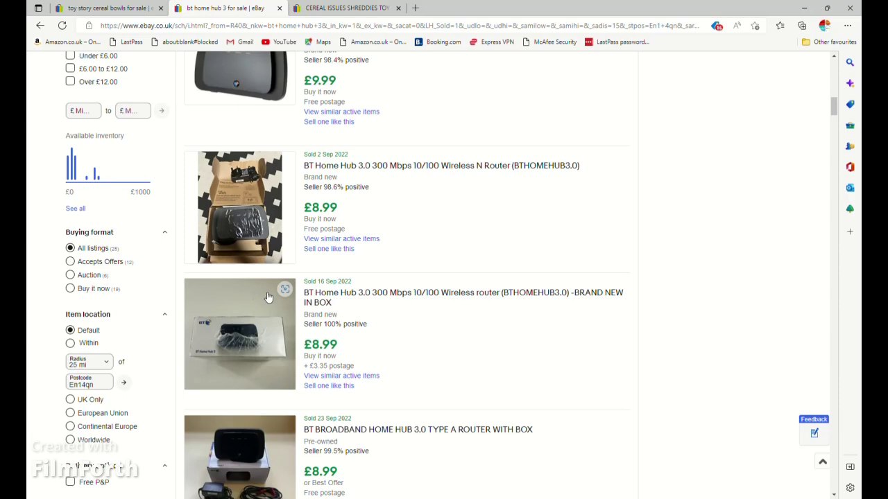
scroll(269, 297, up, 8)
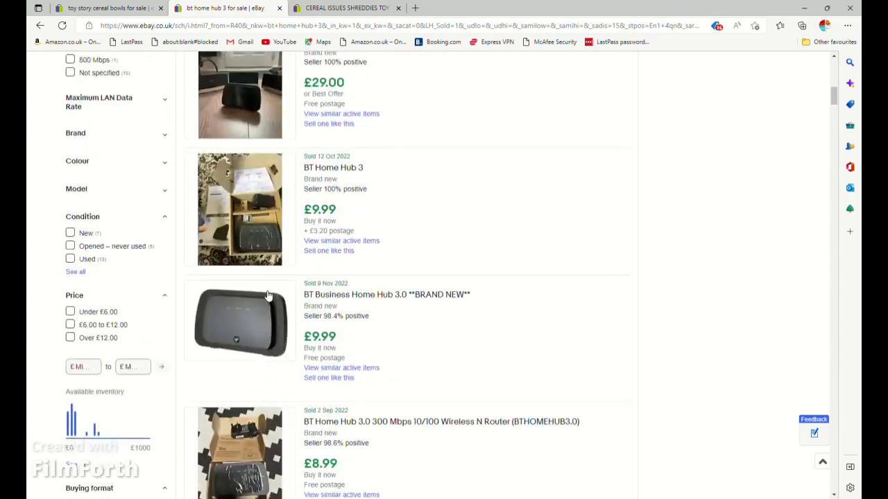
scroll(267, 294, down, 3)
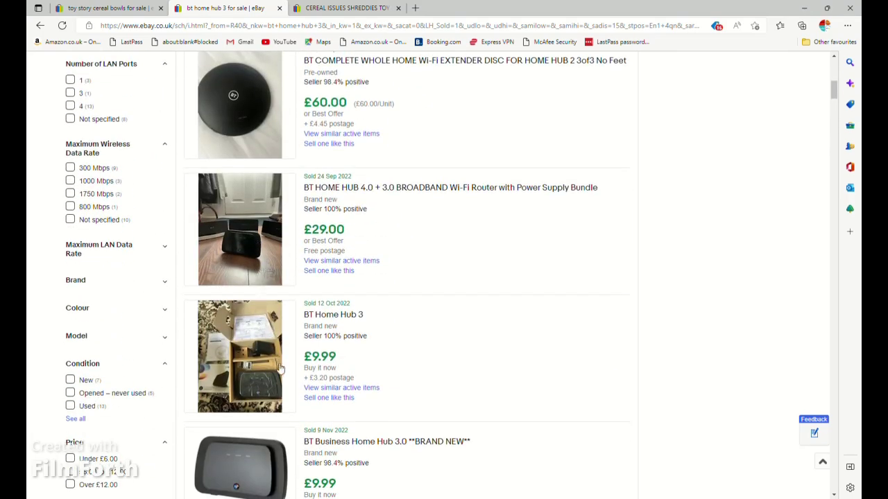
Start a similar listing from the brand new BT Home Hub 3 sold on 12 Oct 2022 and add five photos of the boxed hub
click(324, 398)
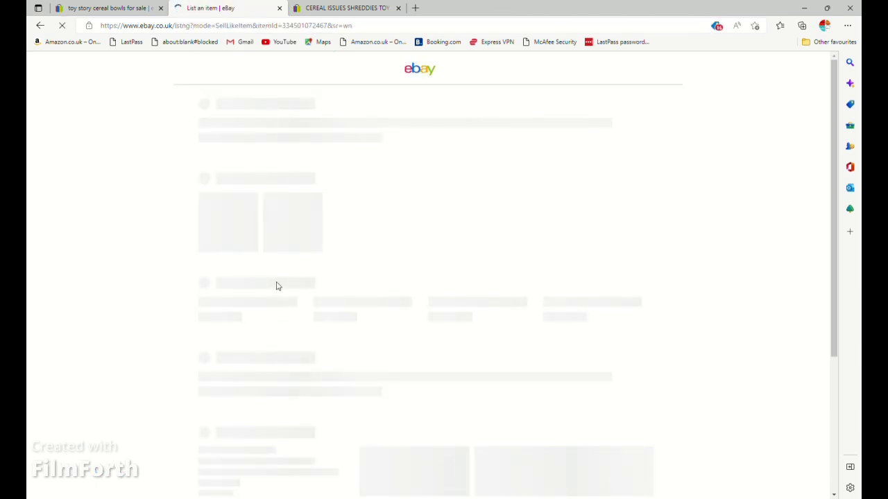
drag(273, 276, 327, 317)
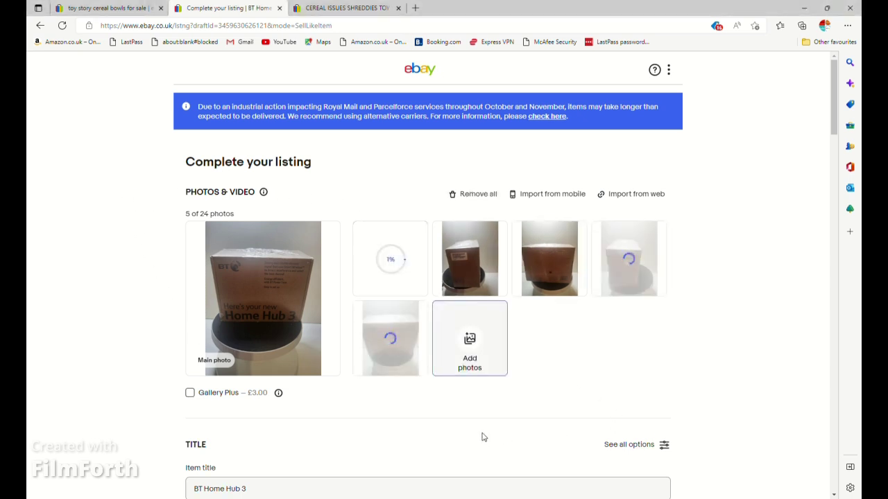
Add "brand new and sealed" to the start of the item title and select the full title text
scroll(483, 436, down, 3)
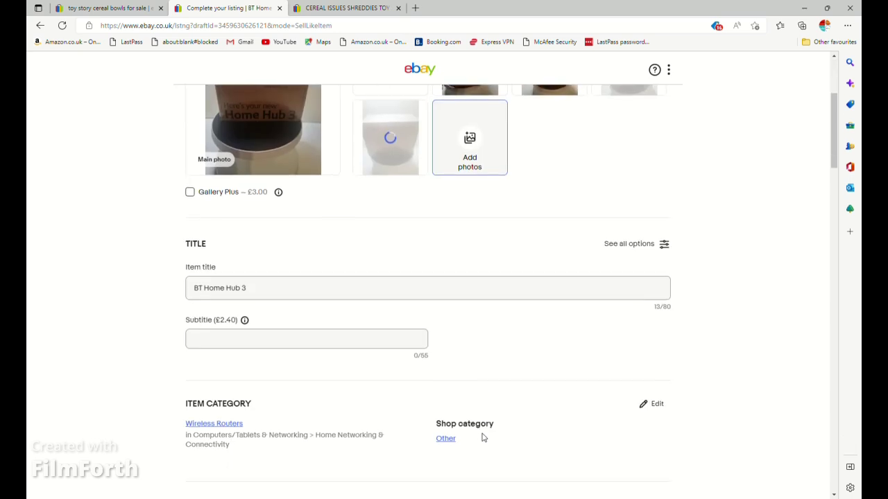
click(199, 289)
text(brand )
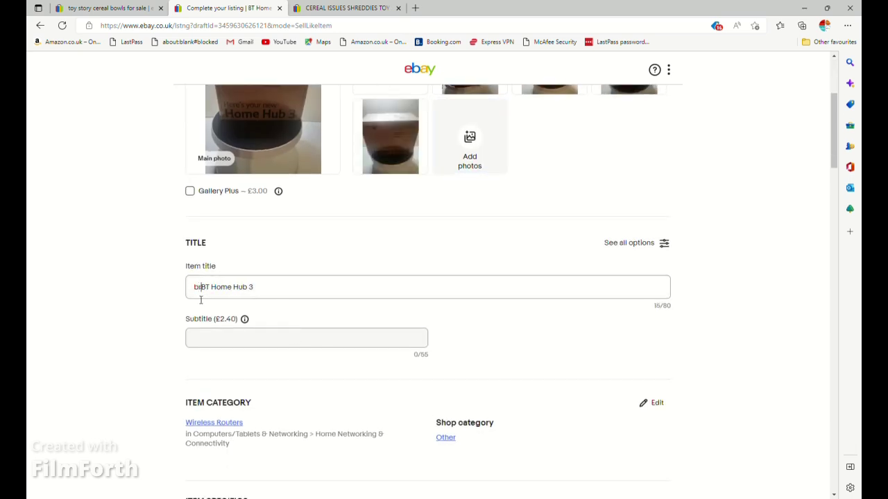
text(new and sea)
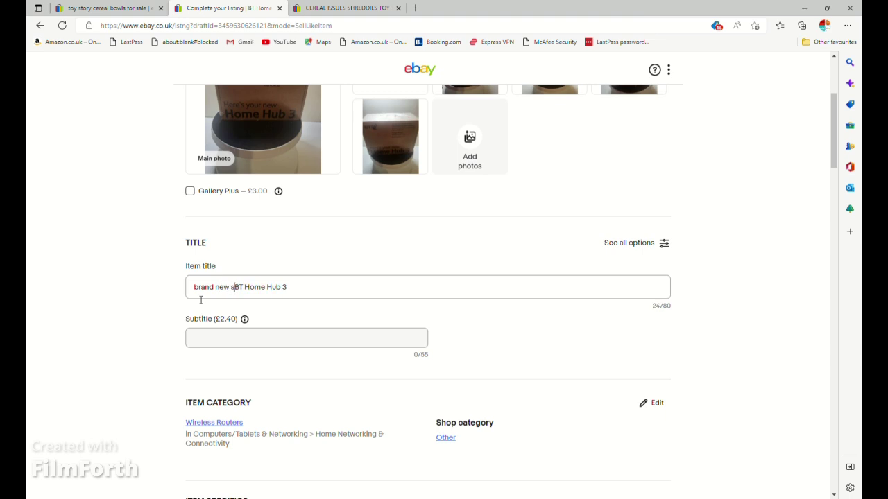
text(led)
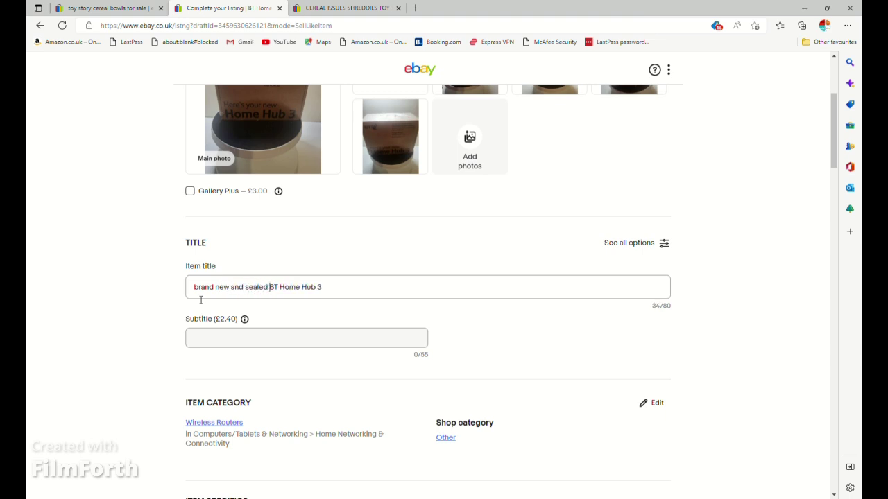
drag(329, 295, 159, 285)
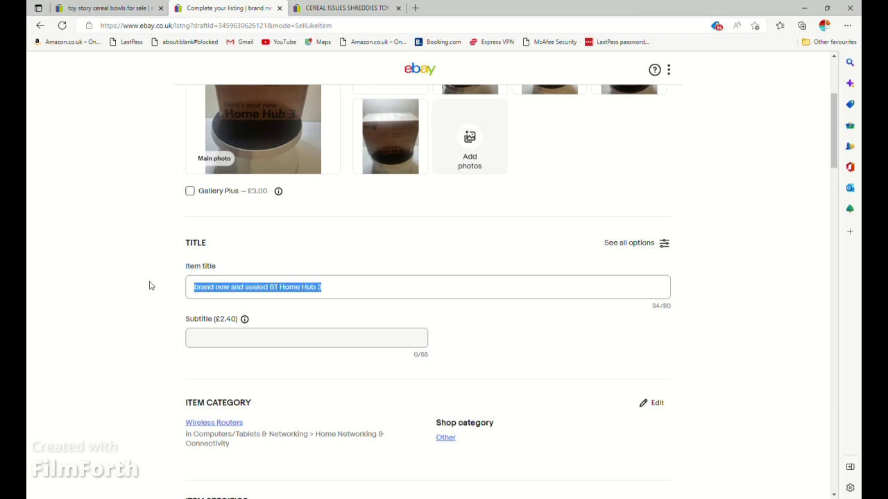
scroll(153, 305, down, 8)
scroll(166, 316, up, 6)
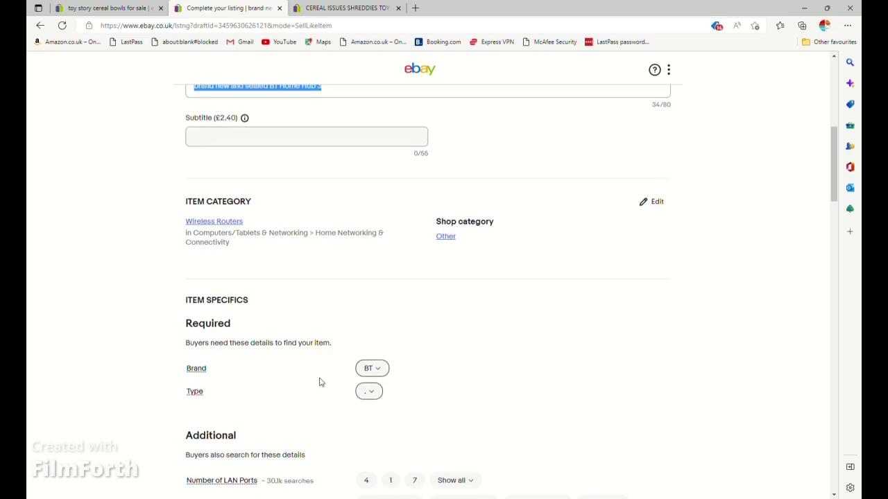
click(369, 393)
click(323, 398)
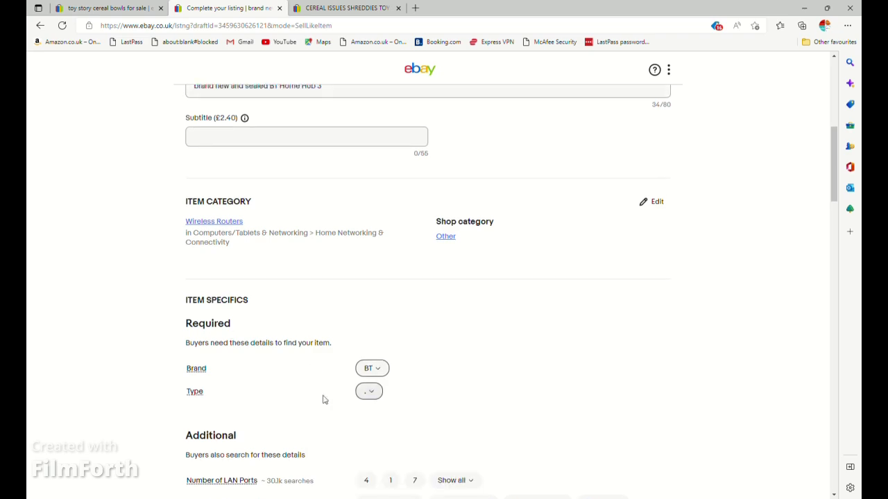
Try to enter // as a custom value for the number of LAN ports in the additional item specifics
scroll(323, 398, down, 6)
scroll(323, 398, up, 5)
scroll(323, 398, down, 4)
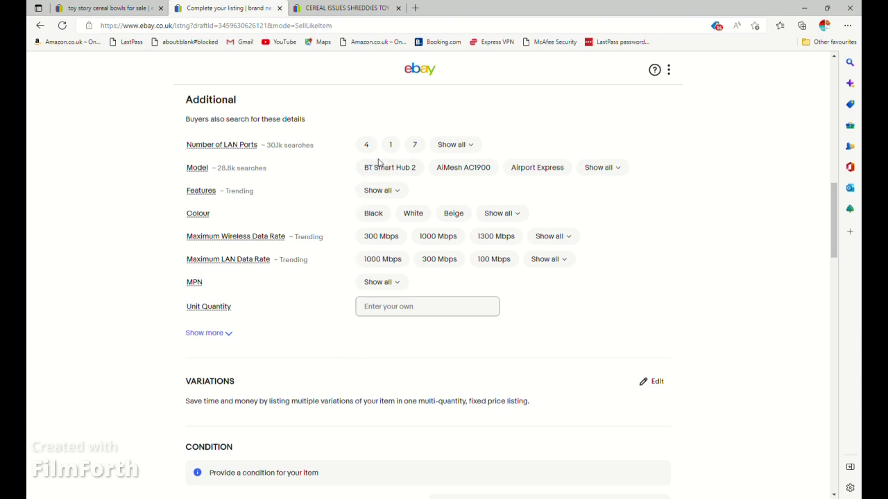
click(455, 147)
text(//)
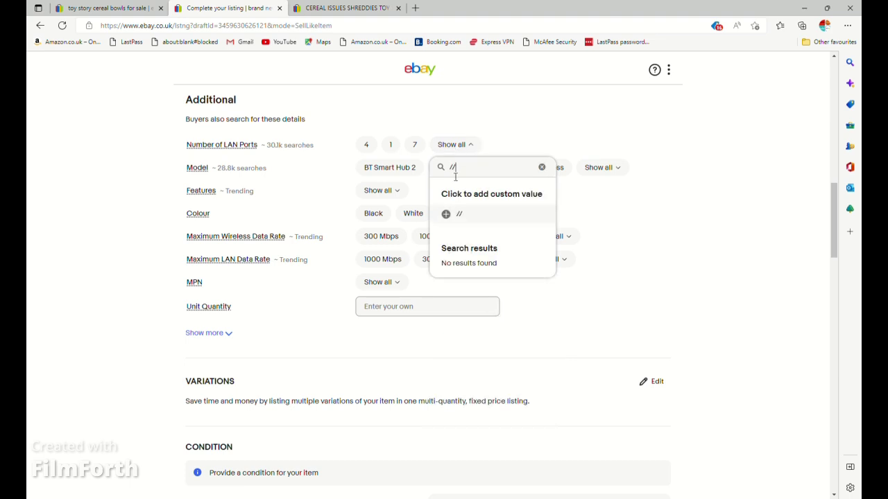
click(457, 215)
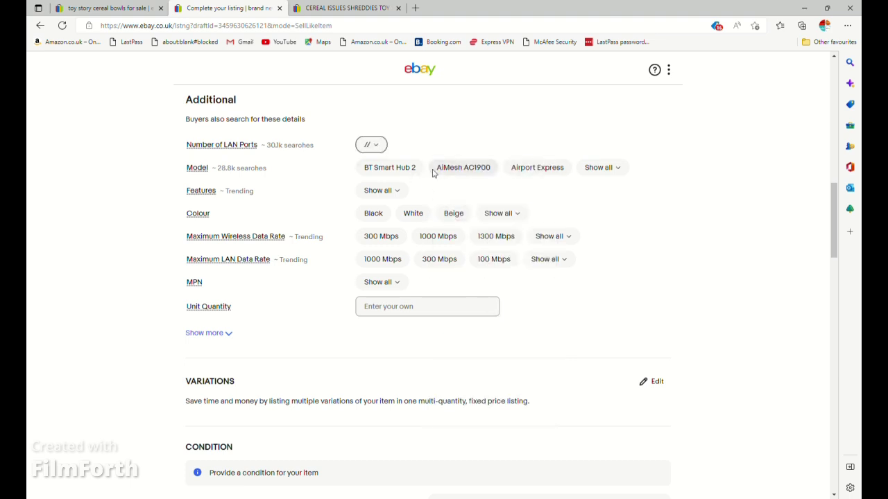
Set the model to BT Smart Hub 2 and try to add // as a custom feature
click(594, 170)
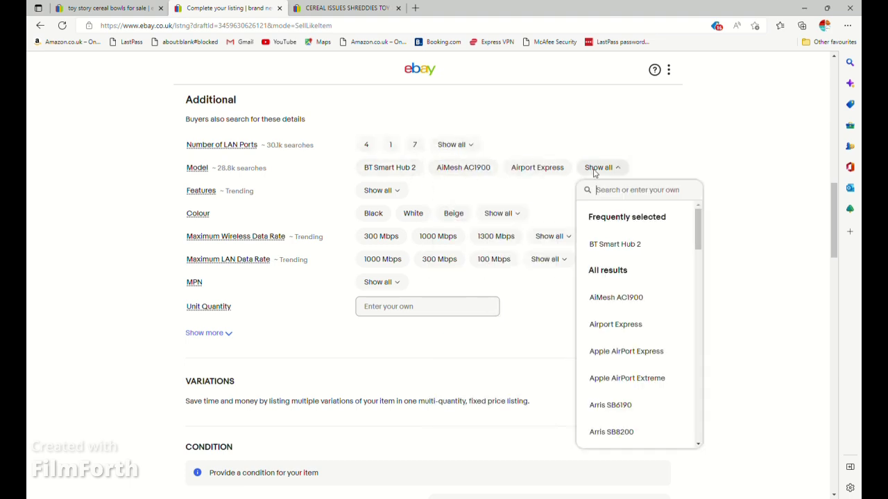
click(597, 246)
click(382, 191)
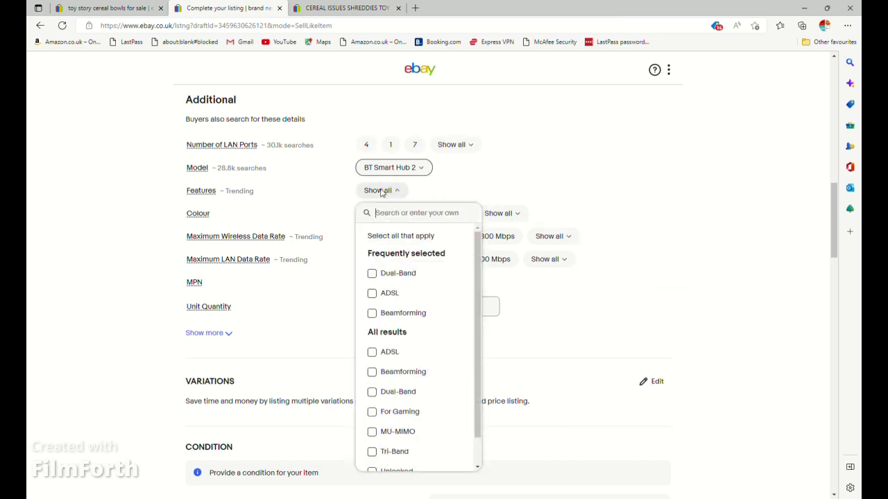
text(//)
click(372, 274)
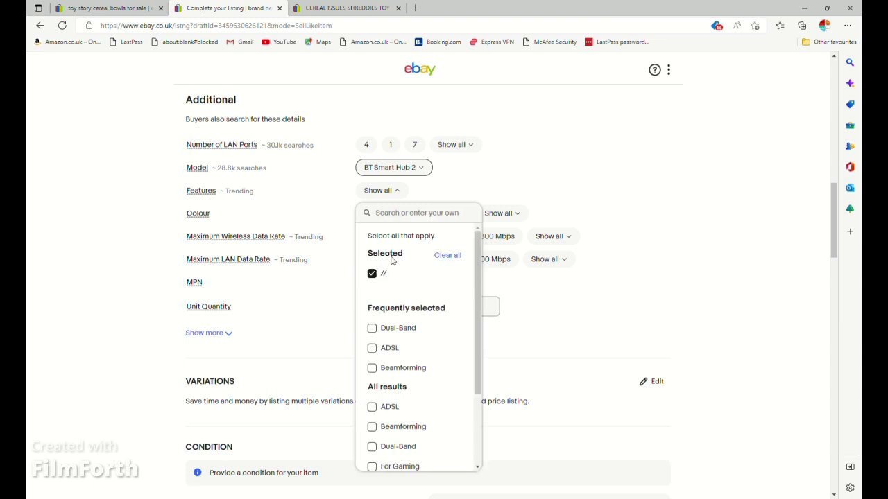
click(543, 299)
Set the model to the custom value "bt hub 3" and the colour to Black
click(408, 173)
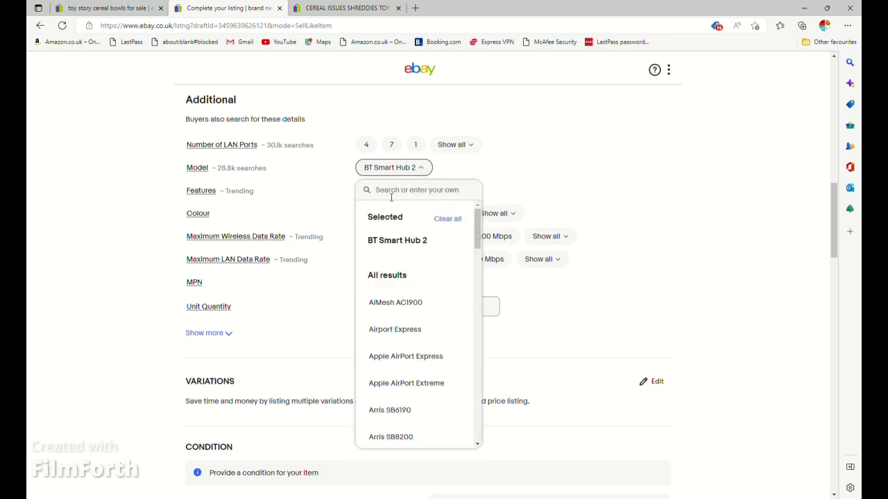
text(bt hub 3)
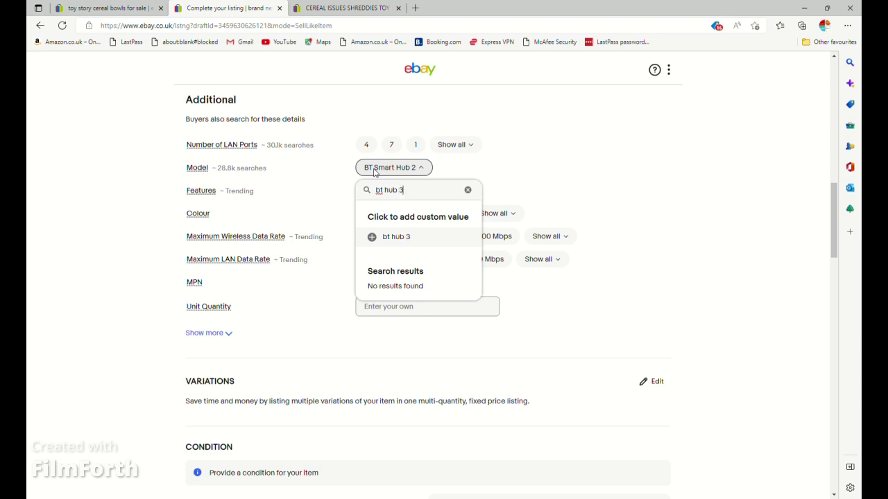
click(372, 237)
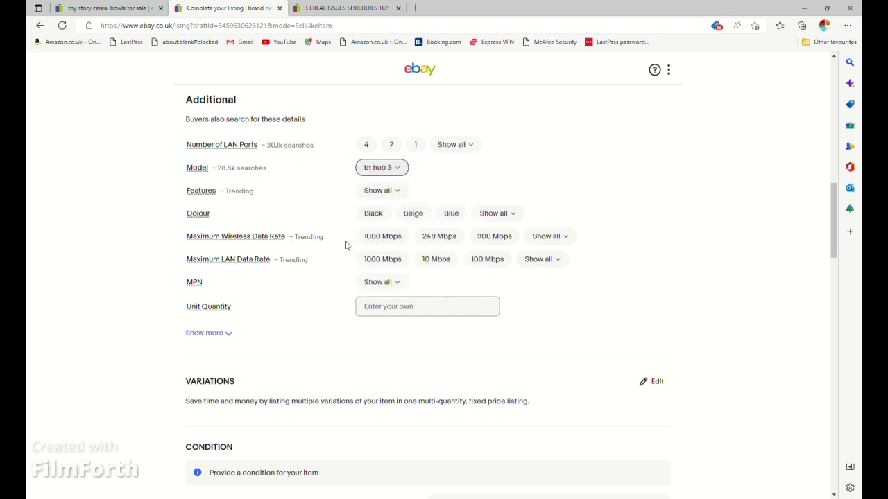
click(373, 214)
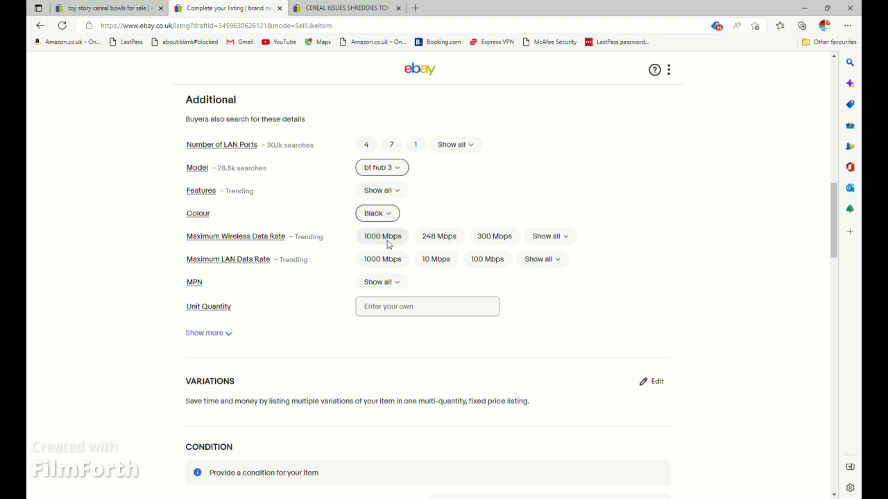
Try to set both the maximum wireless data rate and the maximum LAN data rate to the custom value //
click(564, 237)
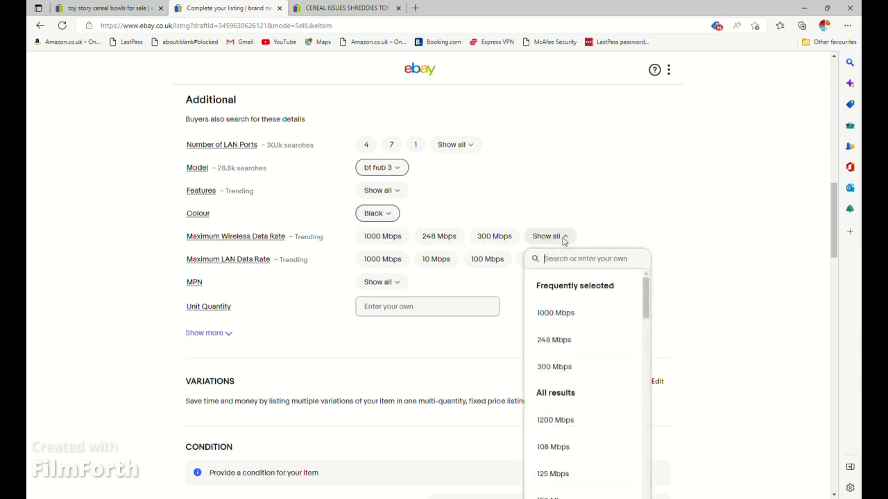
text(//)
click(544, 307)
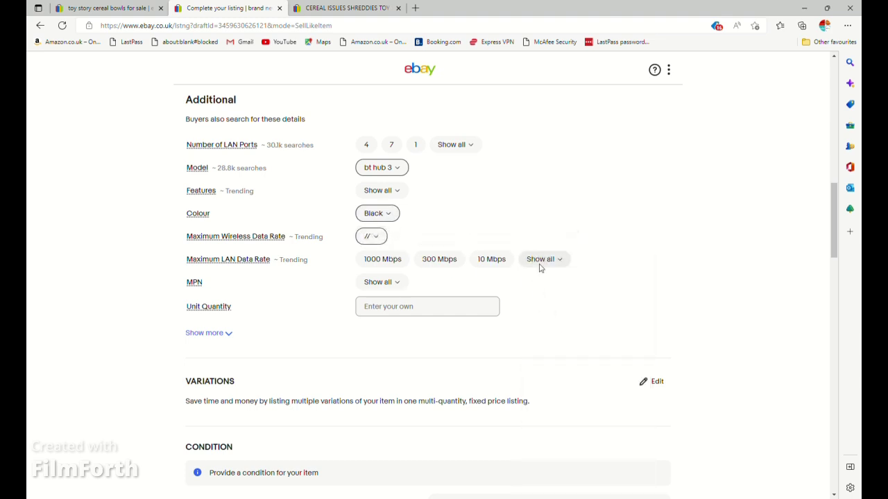
click(544, 262)
text(//)
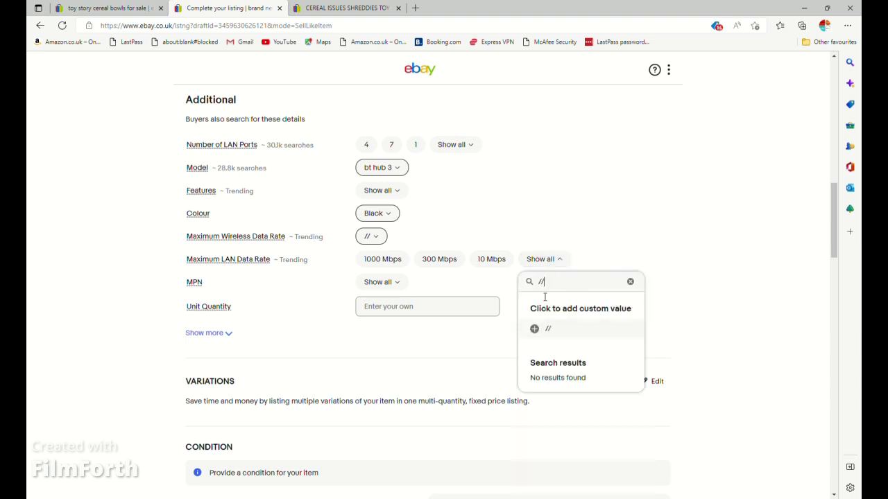
click(535, 329)
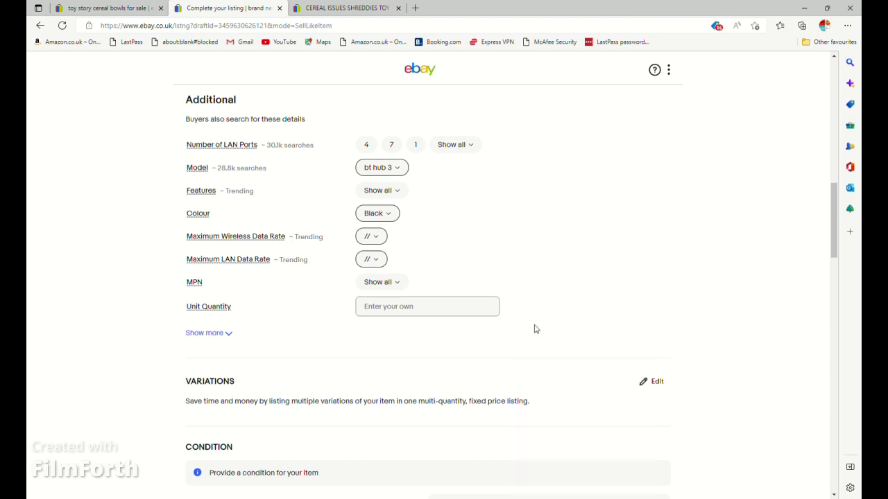
Add mm as a custom MPN value and set the item condition to New
click(382, 287)
text(mm)
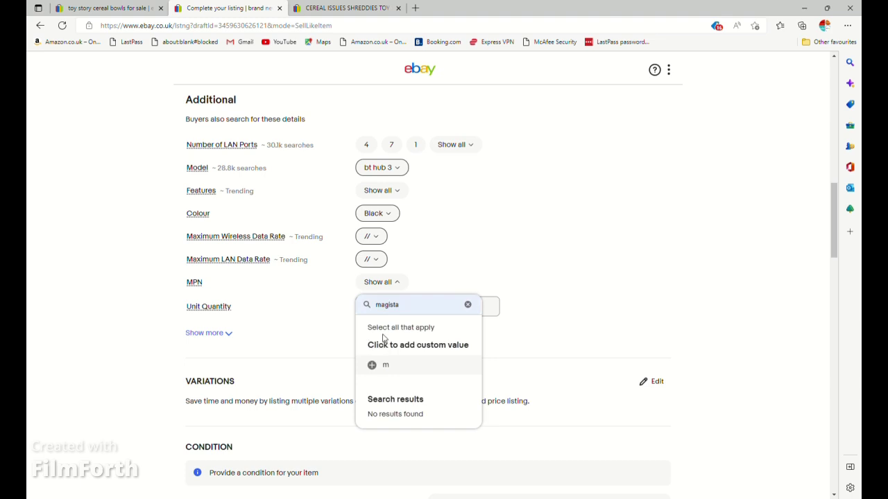
click(373, 366)
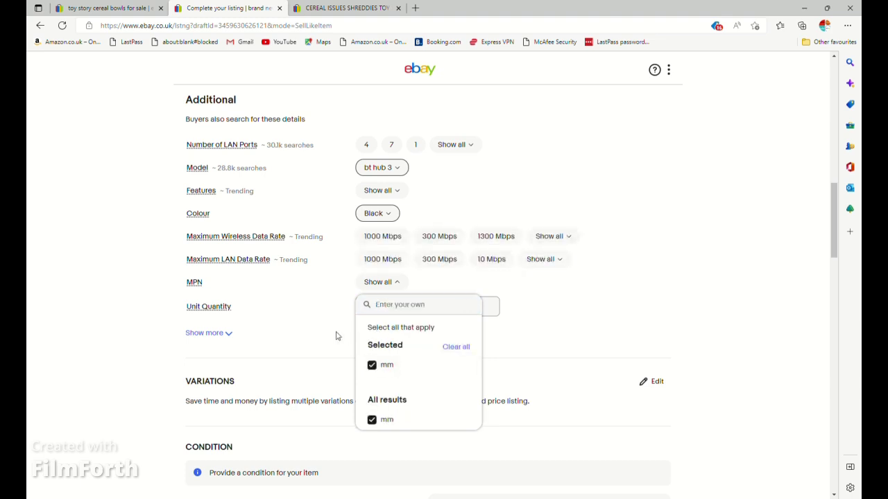
click(329, 333)
scroll(312, 337, down, 4)
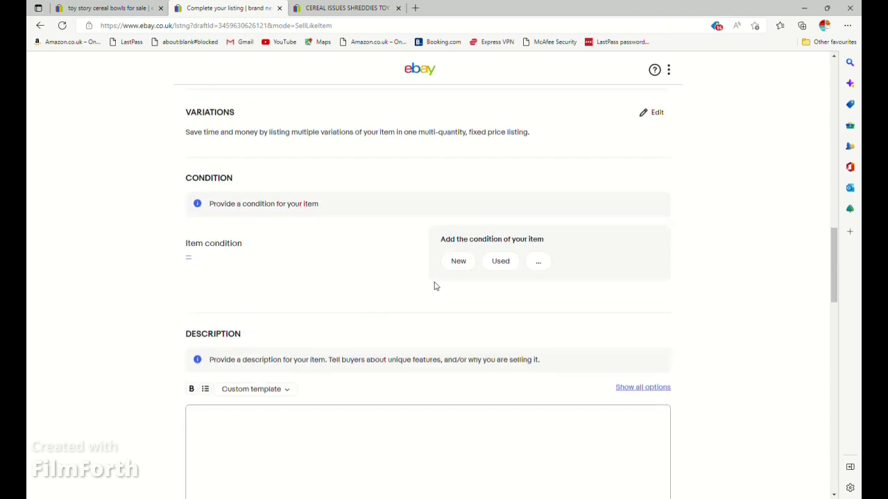
click(461, 265)
Copy the item title into a description reading "i have a brand new and sealed BT Home Hub 3 in original sealed condition"
scroll(365, 351, up, 2)
scroll(319, 409, down, 1)
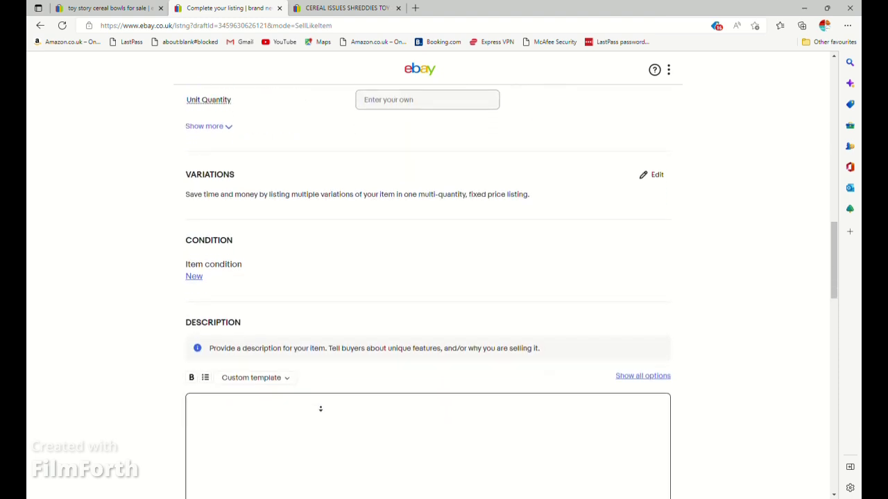
scroll(238, 333, up, 5)
scroll(254, 331, up, 8)
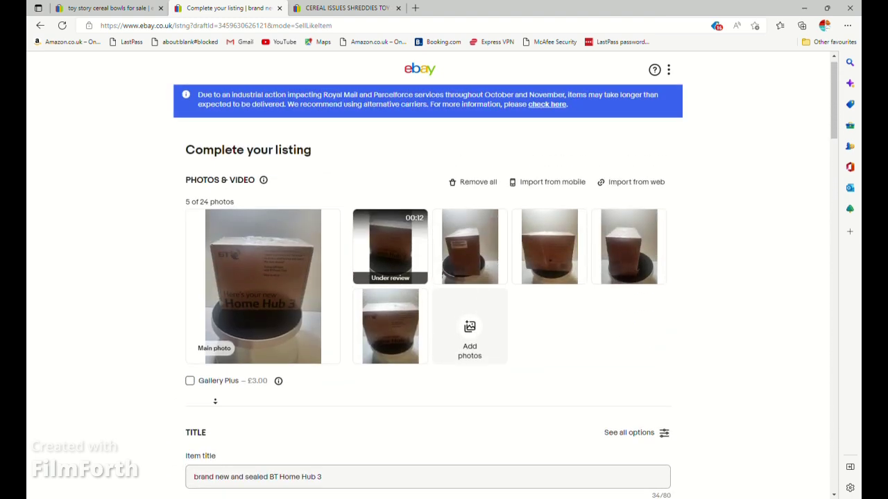
drag(334, 429, 134, 419)
key(ctrl+c)
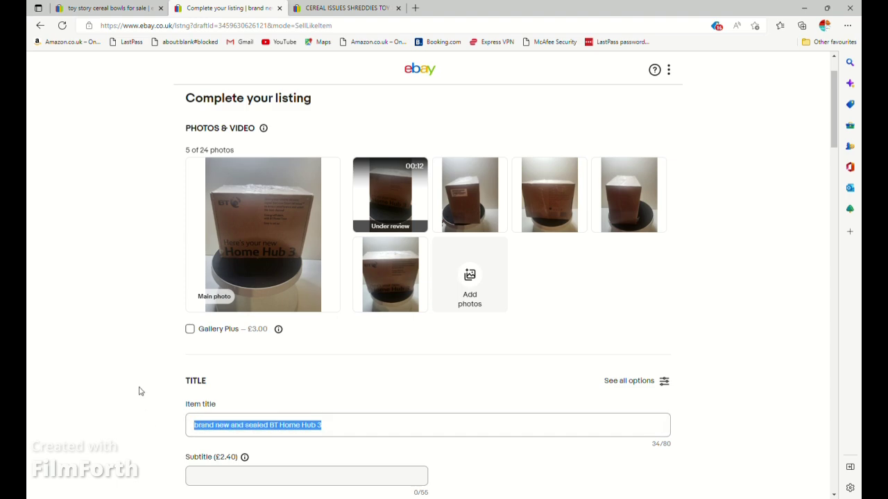
scroll(139, 391, down, 12)
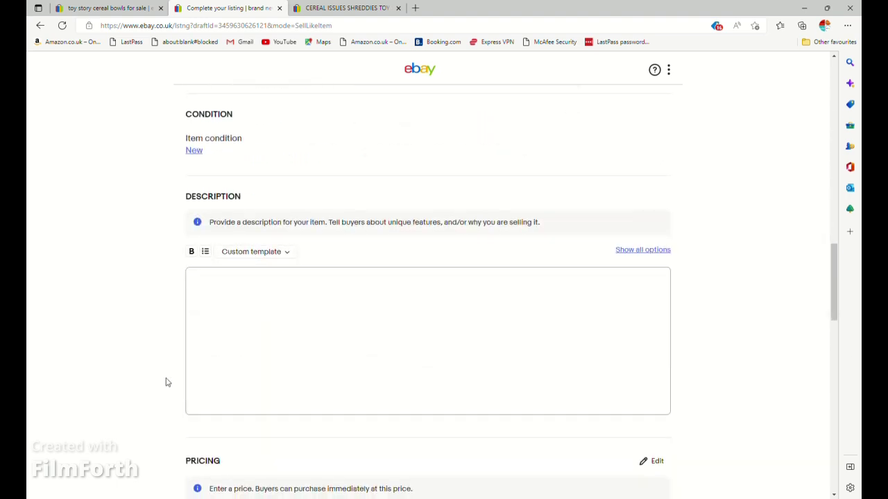
click(200, 326)
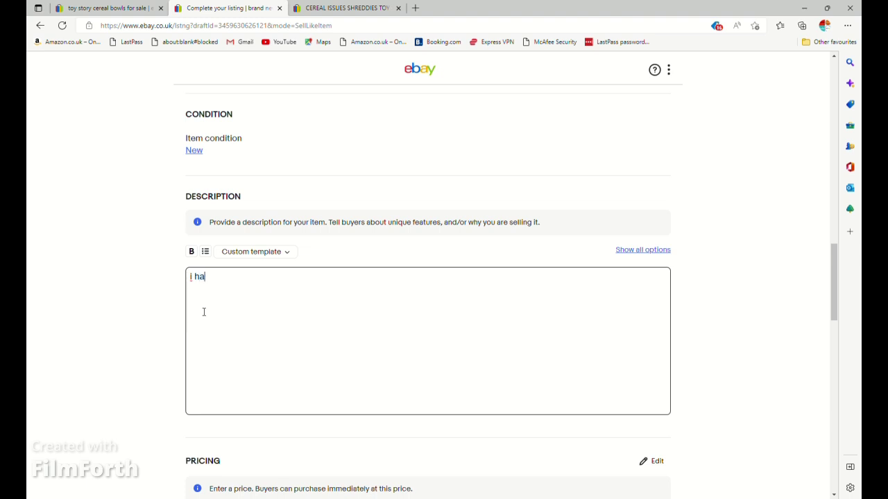
text(i have a)
key(ctrl+v)
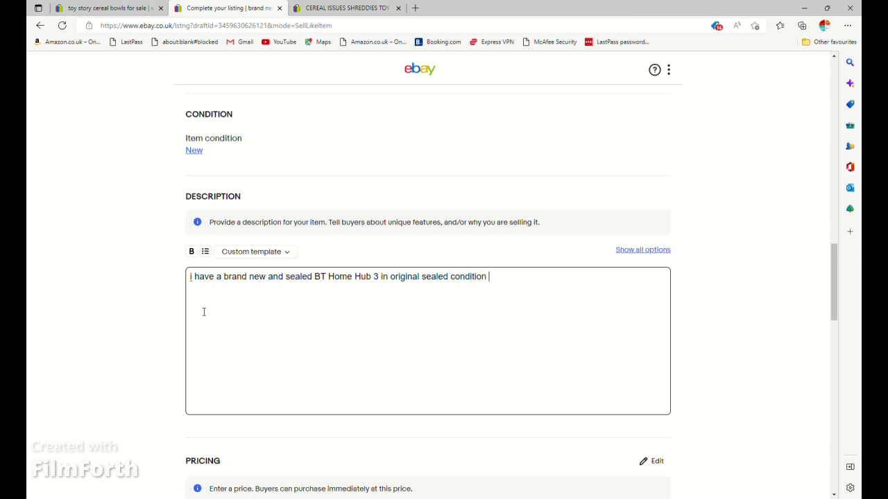
Set the Buy it now price to £15.99
scroll(204, 312, down, 3)
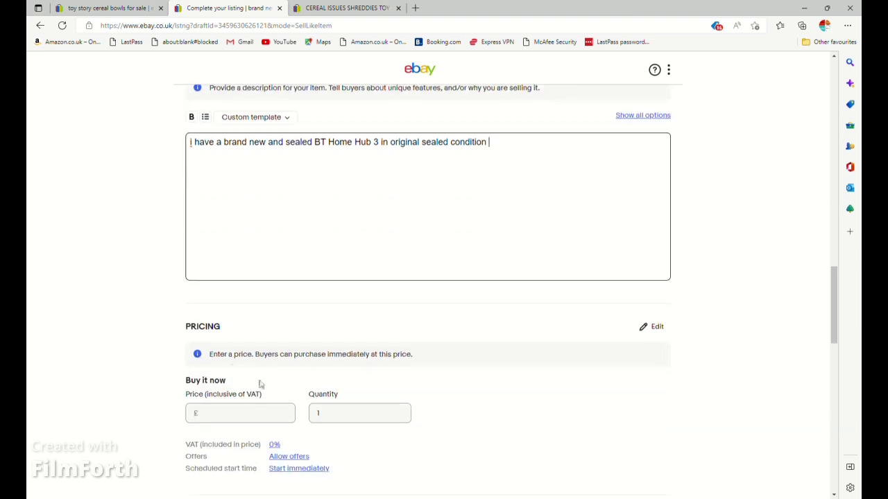
click(233, 421)
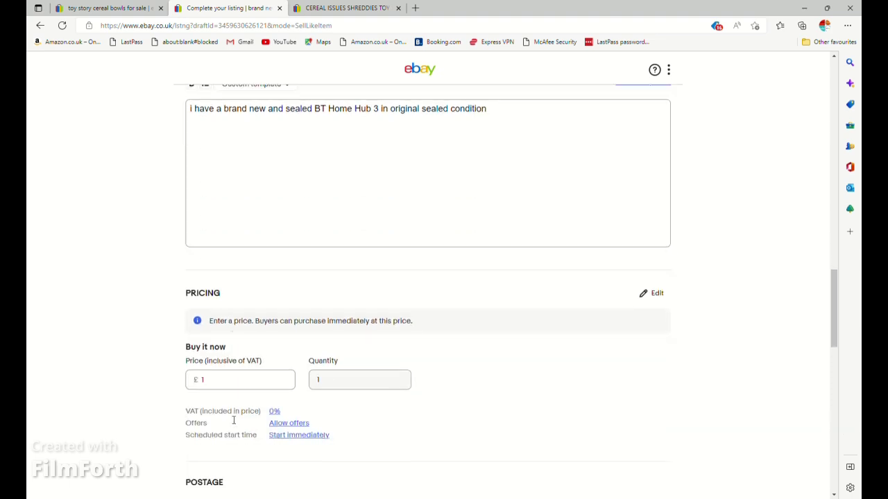
text(15.99)
click(155, 413)
Turn on promotion for this listing and set a custom ad rate of 2.0
scroll(206, 405, down, 2)
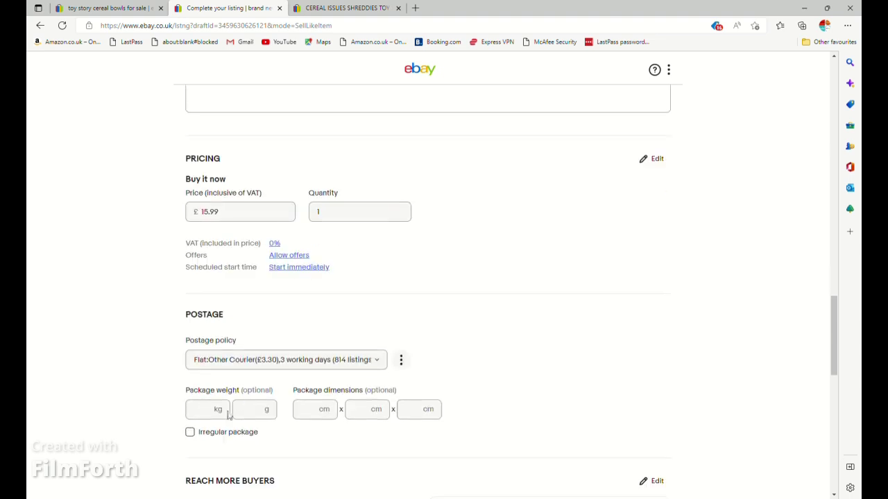
scroll(229, 416, down, 3)
click(281, 305)
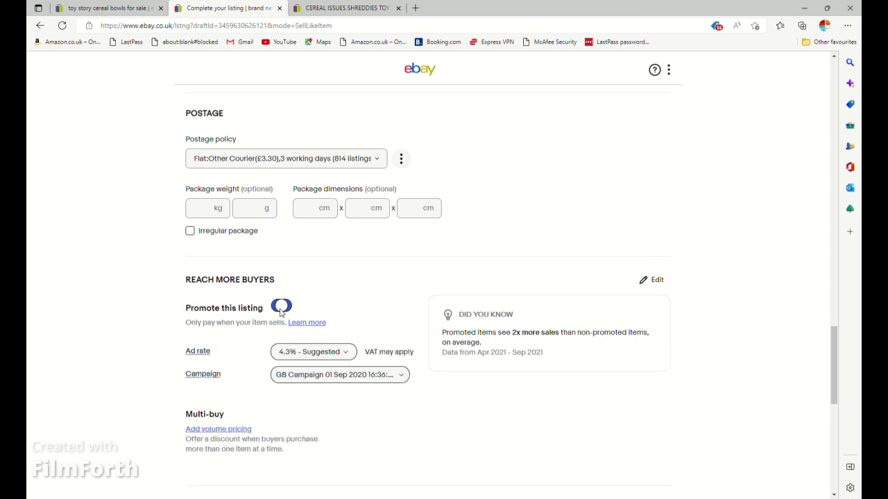
click(285, 354)
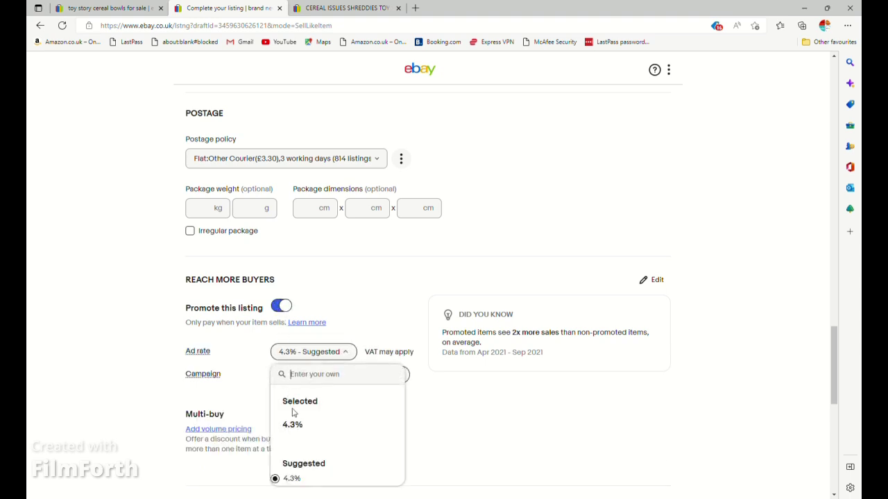
text(2.0)
click(291, 422)
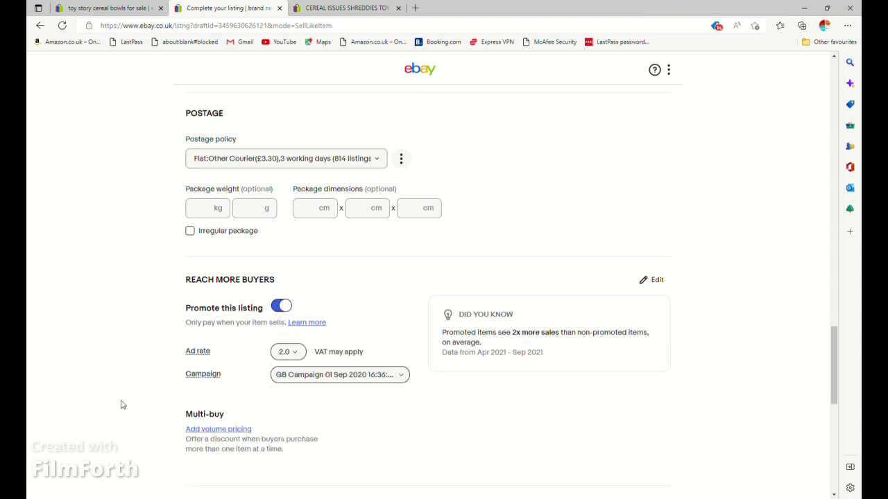
Publish the listing with the displayed fees and return to the active listings
scroll(122, 406, down, 6)
click(370, 380)
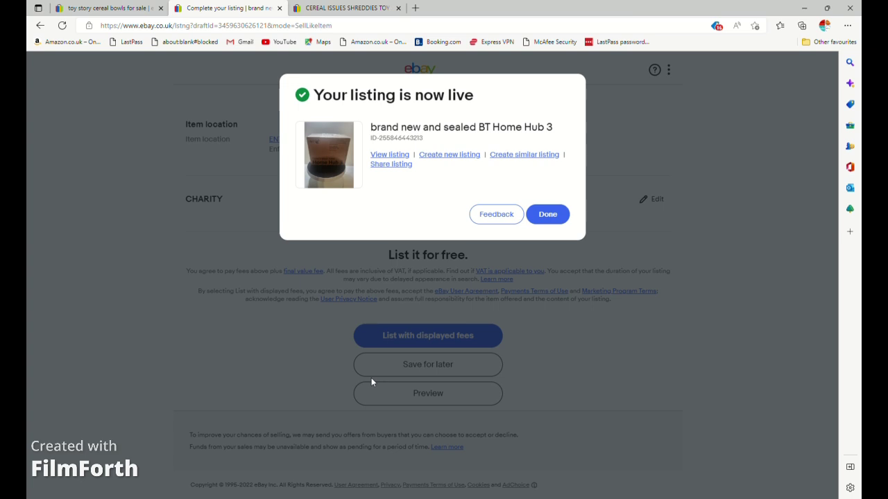
click(552, 214)
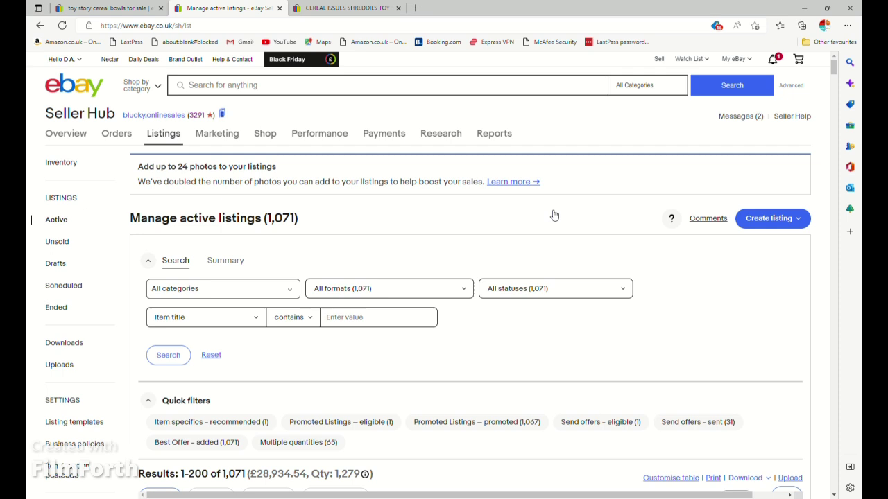
Search eBay for "lego movie alarm" and look through the matching listings
click(281, 86)
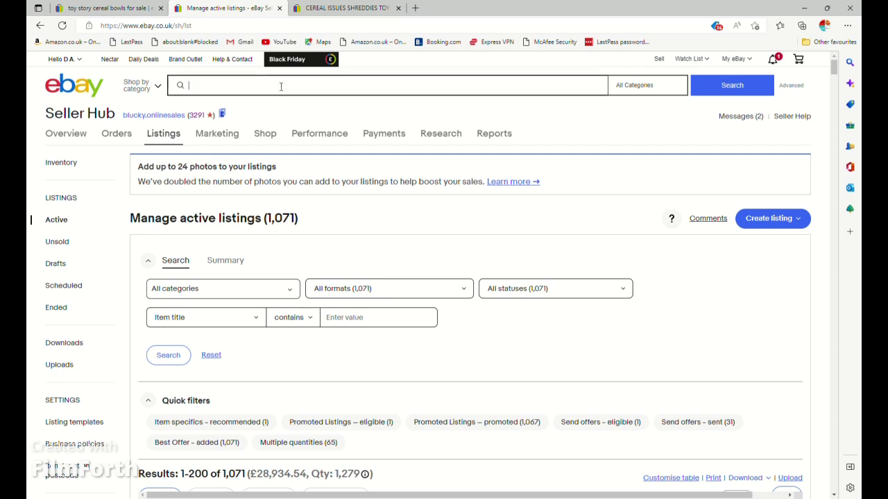
text(lego )
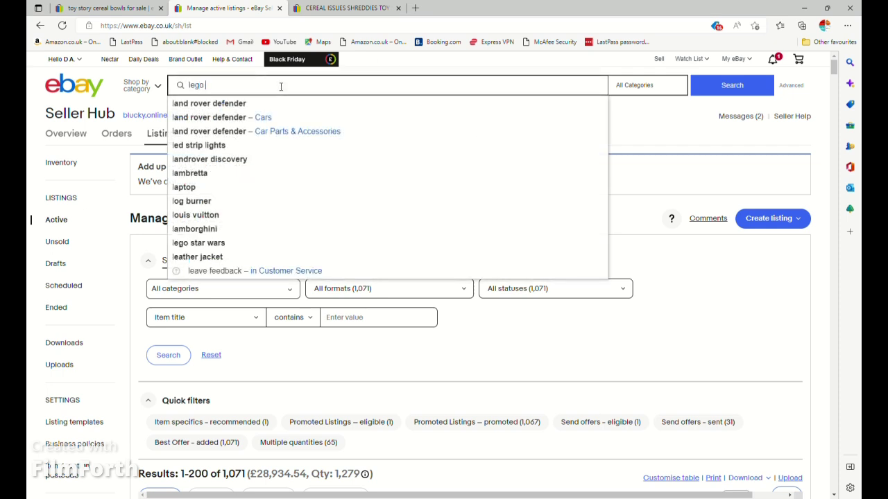
text(movie )
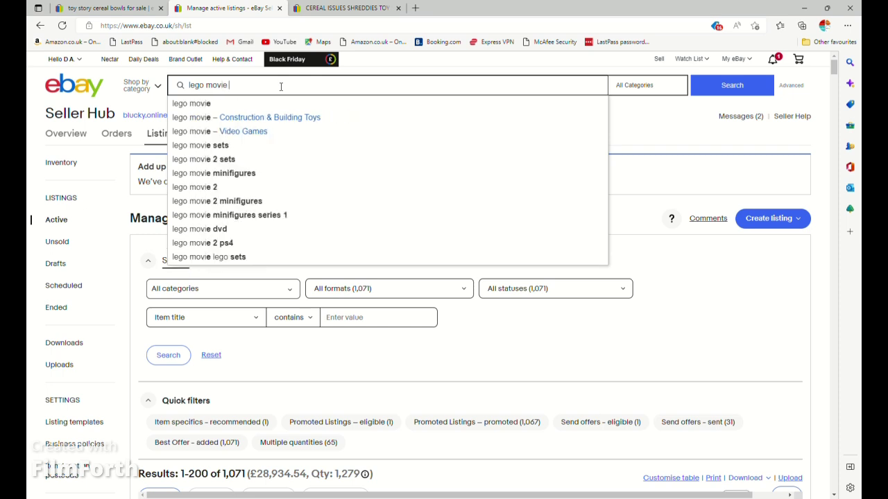
text(alar)
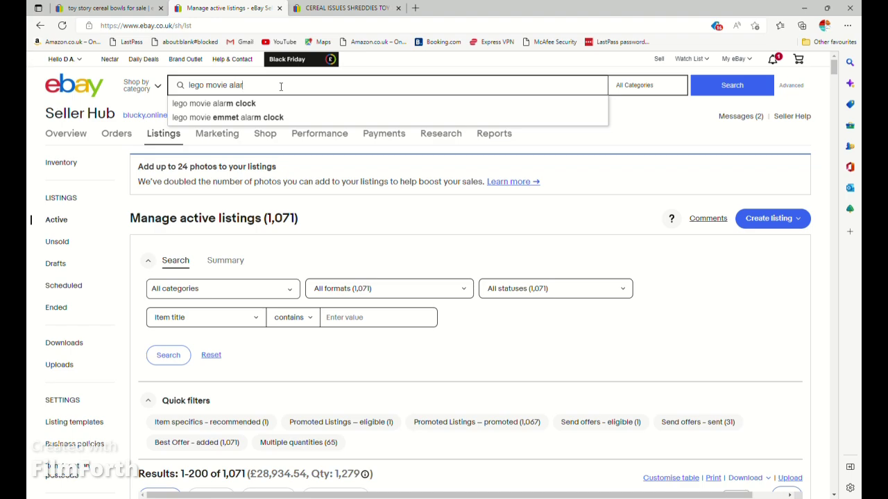
text(nm)
key(Return)
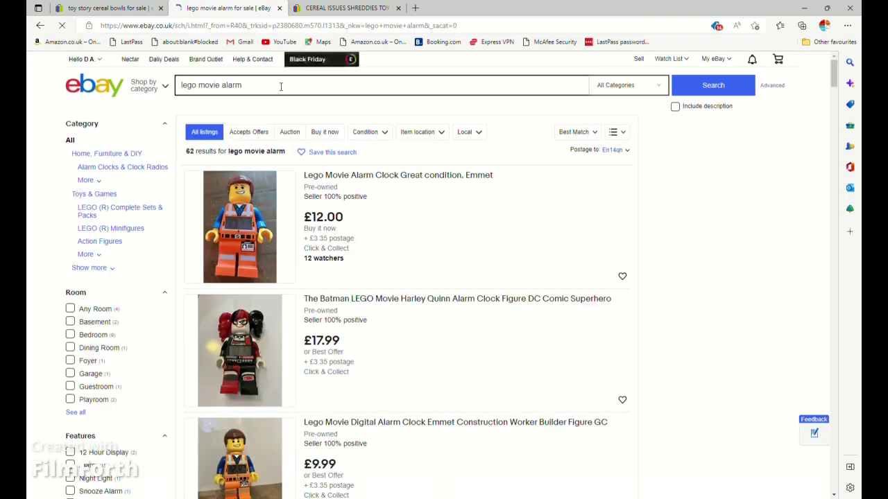
scroll(262, 227, down, 6)
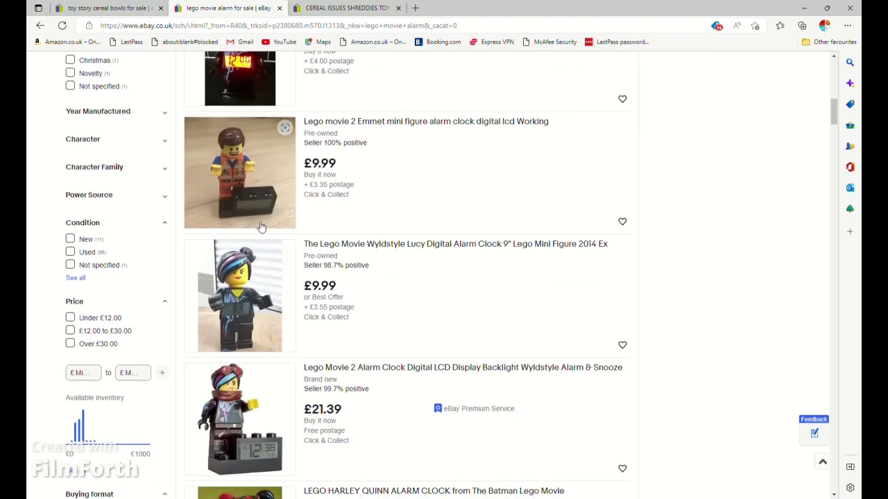
scroll(261, 226, up, 5)
scroll(261, 226, down, 1)
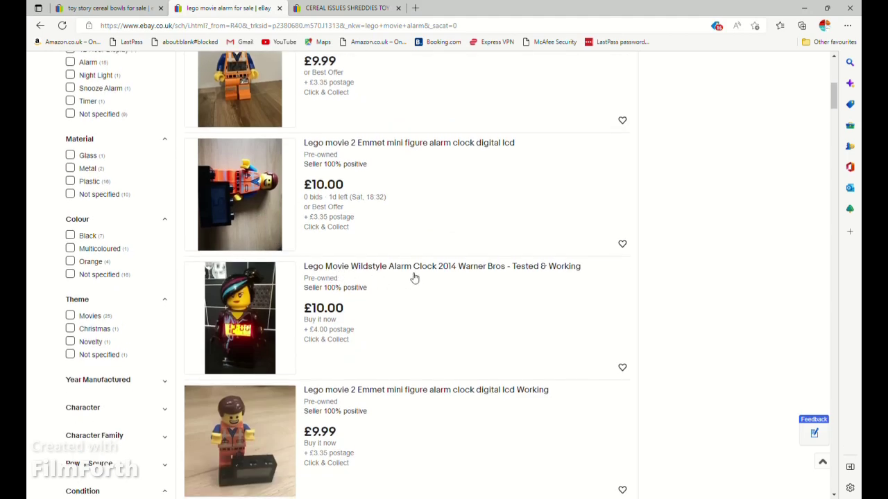
scroll(414, 277, up, 6)
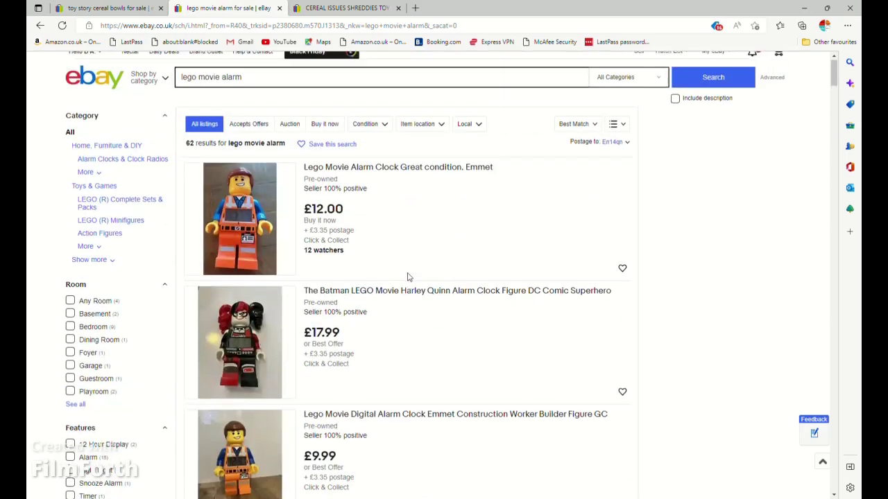
Narrow the search to "lego movie alarm wildstyle"
click(265, 89)
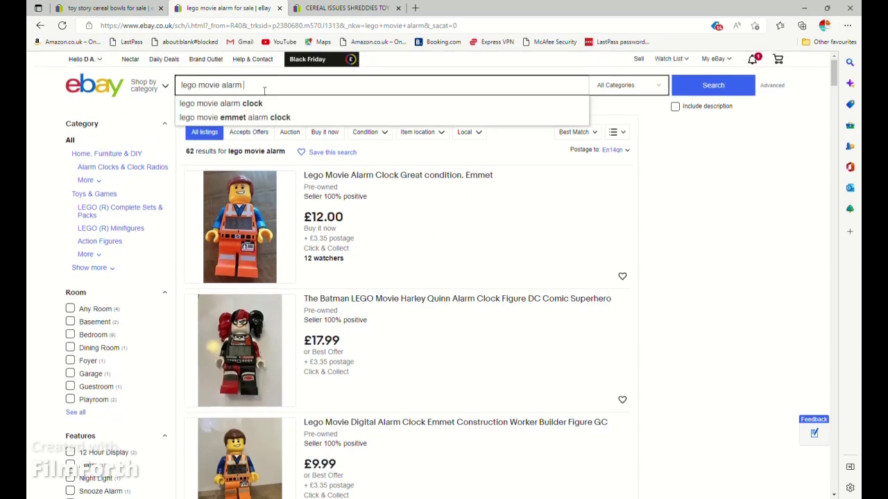
text(wildst)
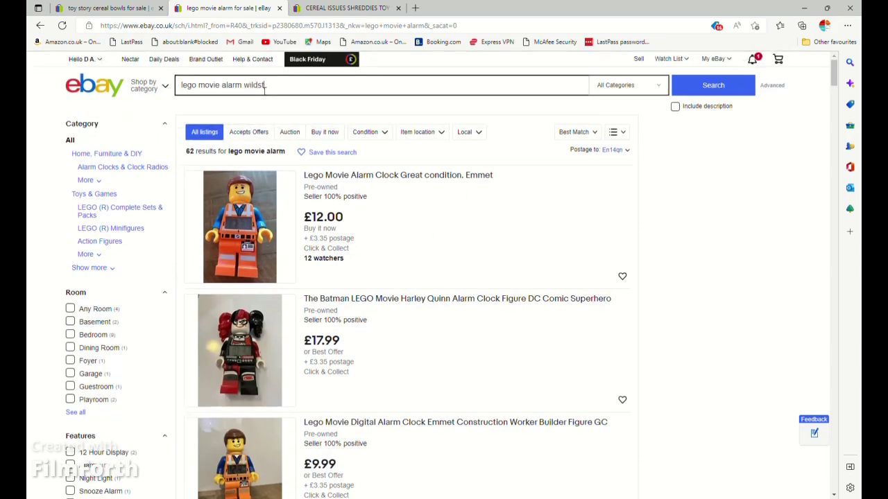
text(yle)
key(Return)
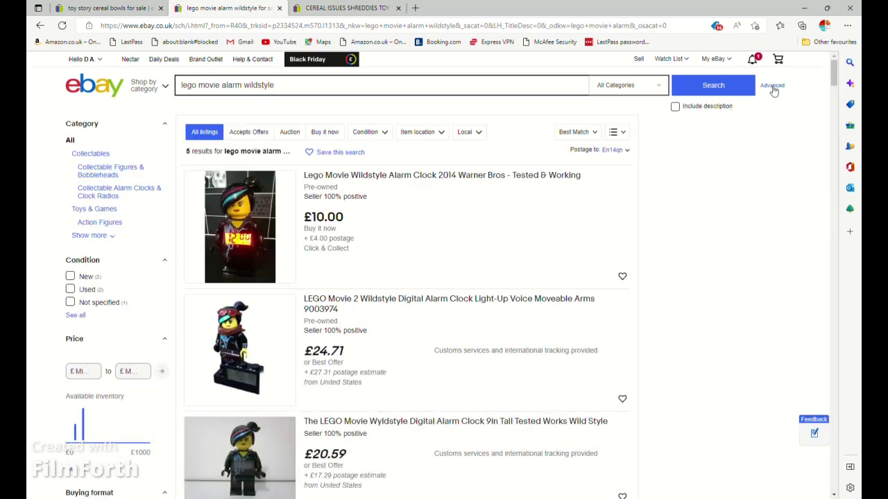
Use the advanced search to show only sold listings for "lego movie alarm wildstyle" and review their prices
click(773, 86)
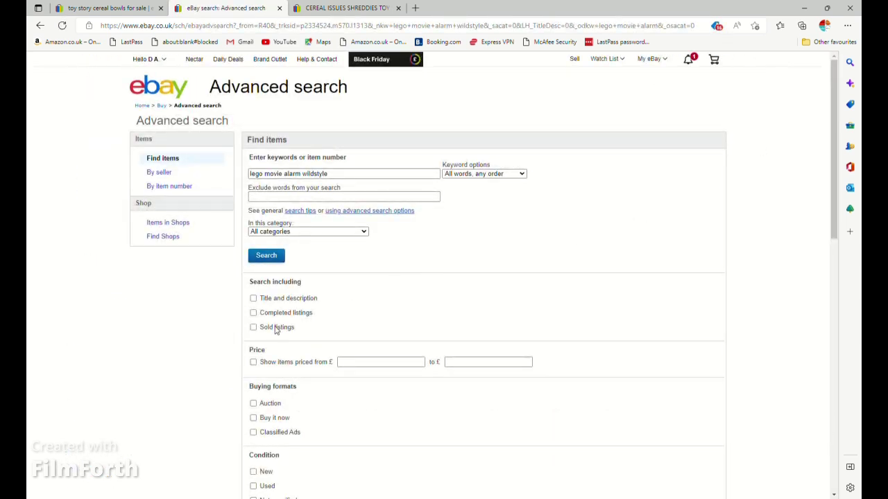
click(277, 327)
click(270, 256)
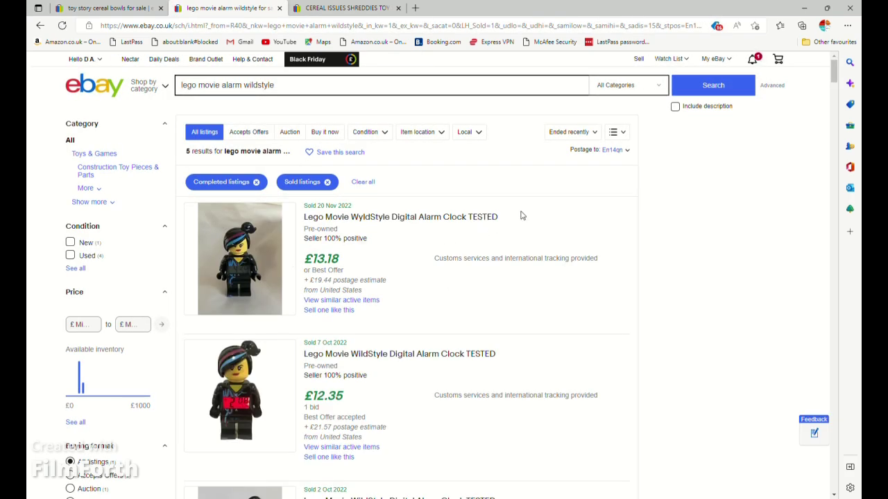
scroll(522, 215, down, 1)
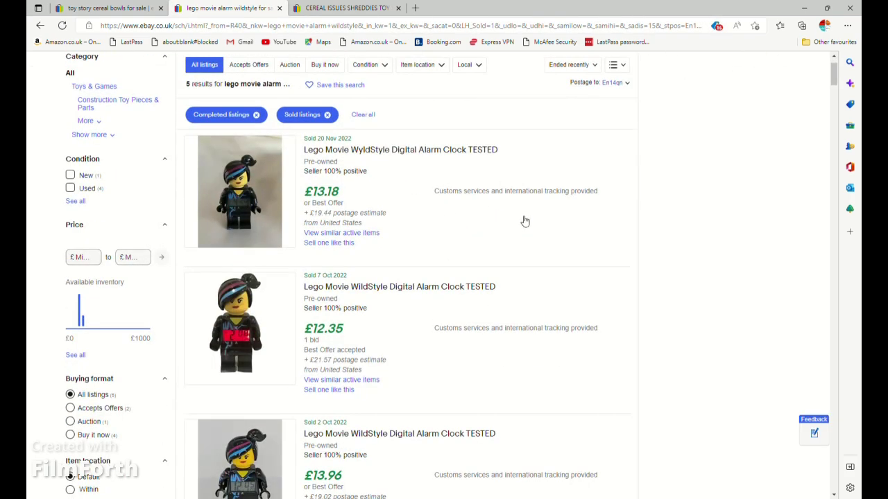
Sort the sold Wildstyle alarm clock listings by highest price and look through the prices
click(568, 64)
click(551, 120)
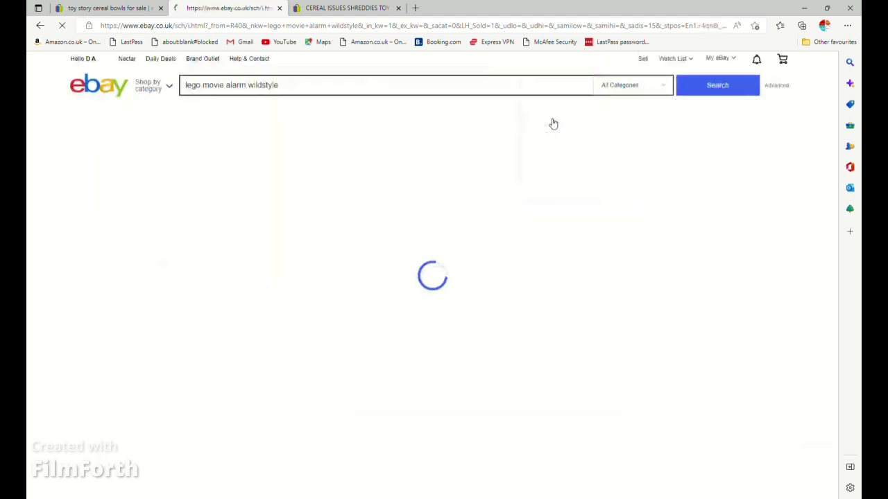
scroll(289, 308, down, 4)
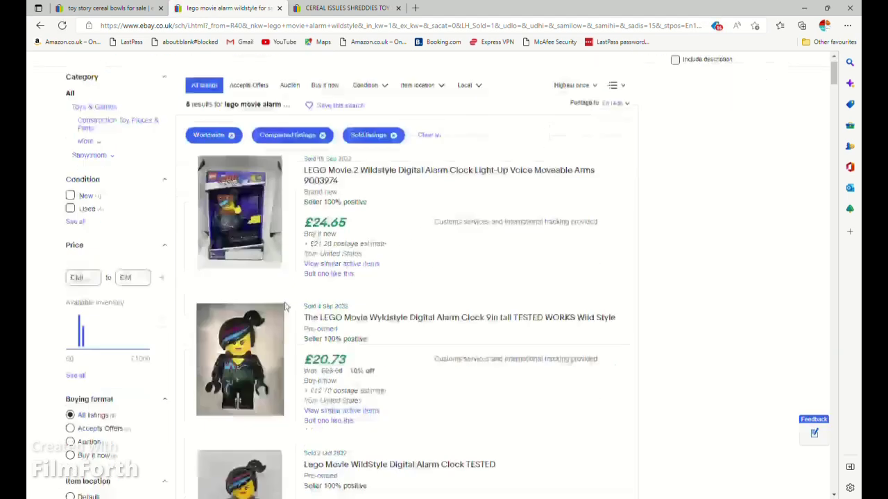
scroll(289, 307, down, 4)
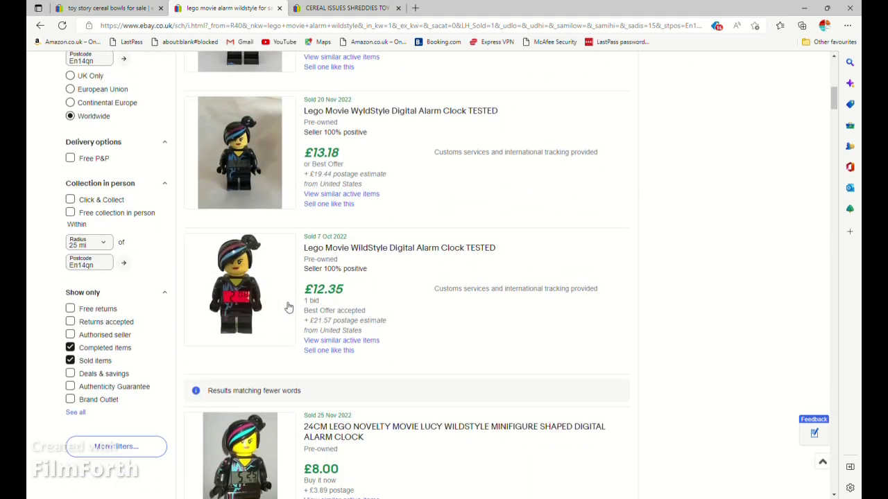
scroll(288, 307, down, 1)
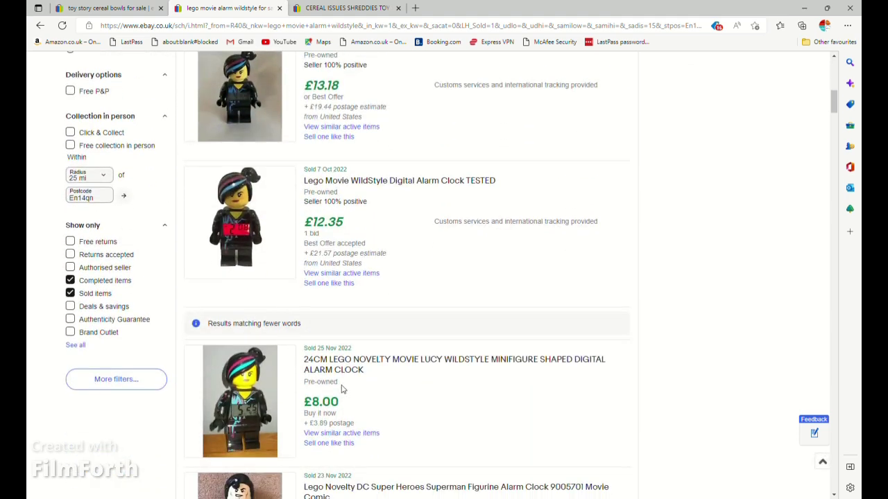
Start a listing based on the sold 24CM Lucy Wildstyle alarm clock and add the clock's photos and video
click(324, 444)
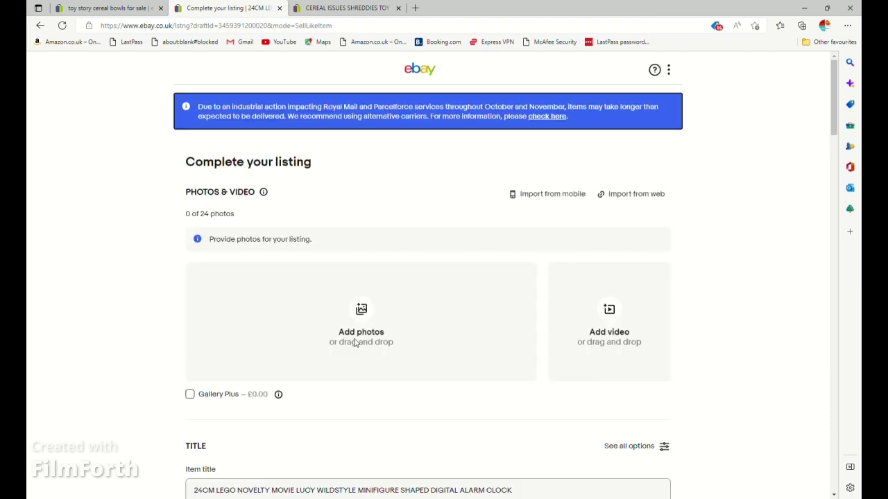
click(369, 313)
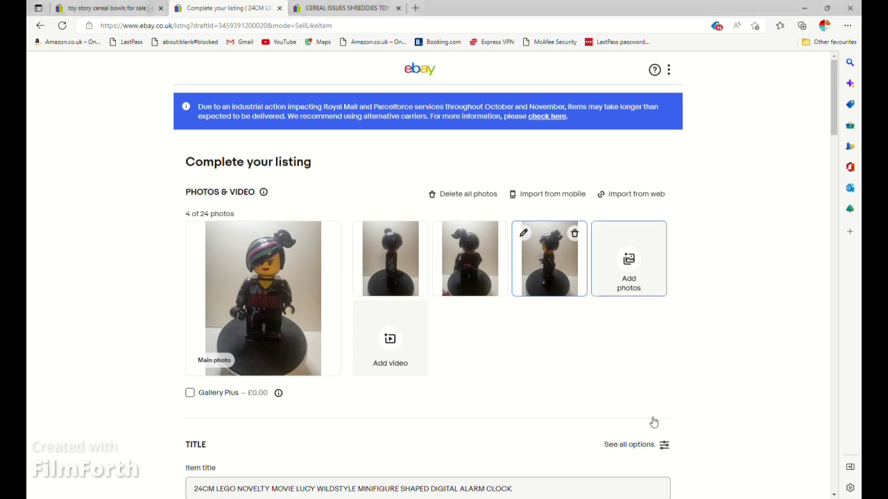
key(Return)
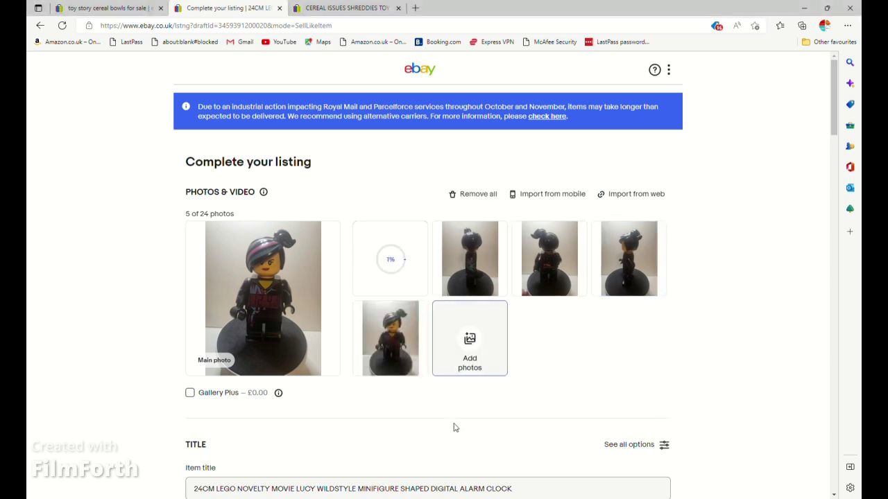
Write the description as "i have a", the copied item title, and "in fully tested working condition"
scroll(452, 425, down, 3)
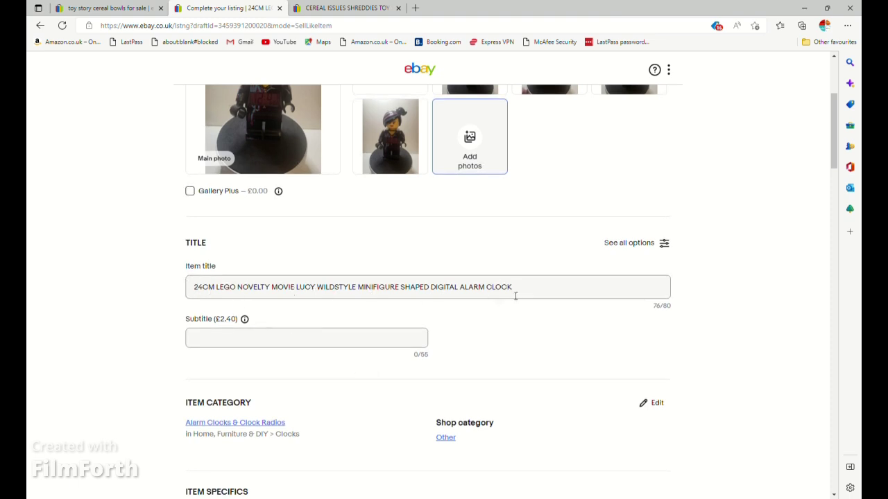
drag(511, 291, 57, 280)
key(ctrl+c)
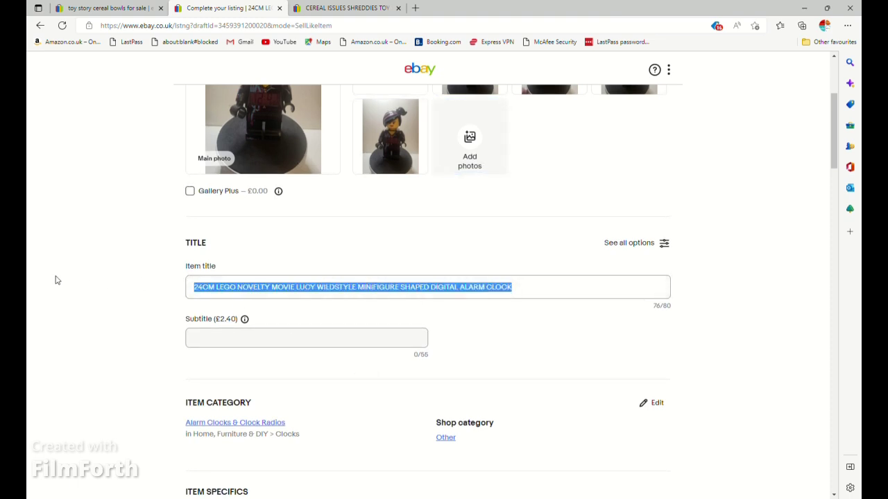
scroll(49, 292, down, 10)
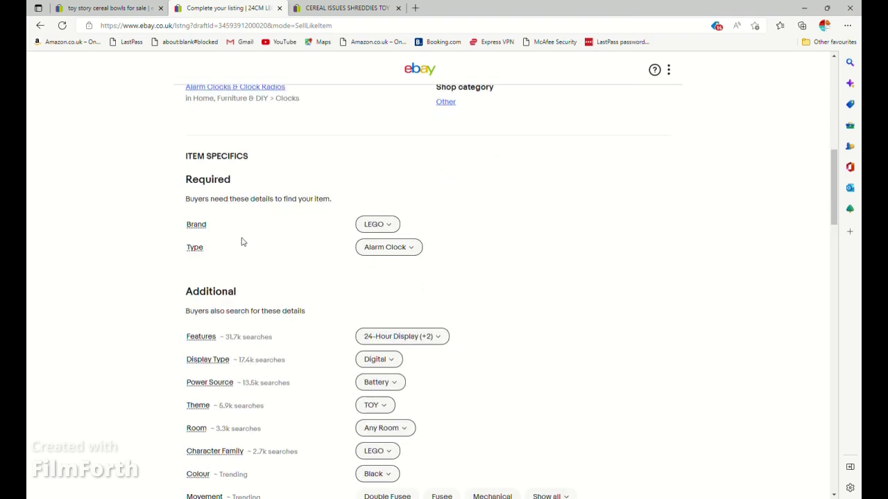
click(500, 382)
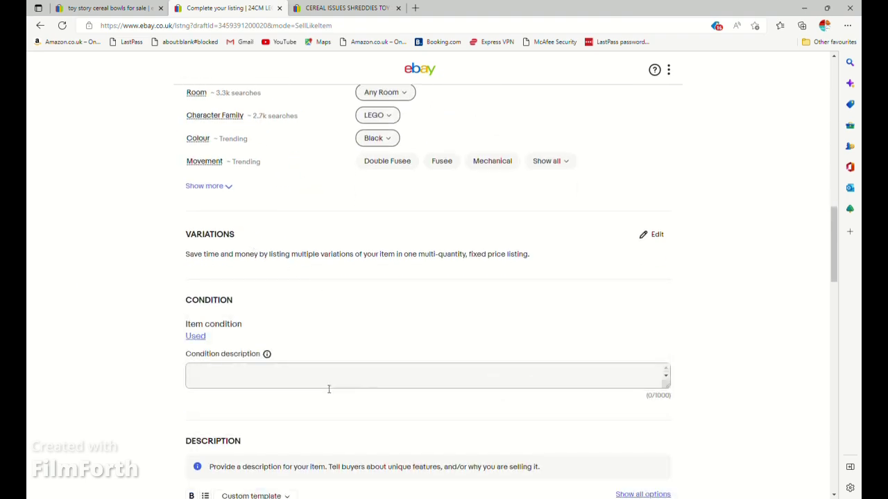
scroll(321, 388, down, 3)
click(237, 373)
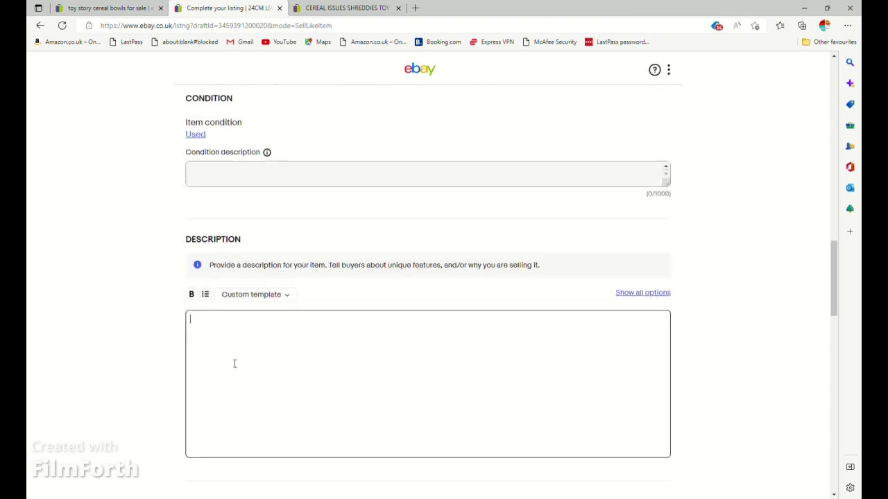
text(i have a)
key(ctrl+v)
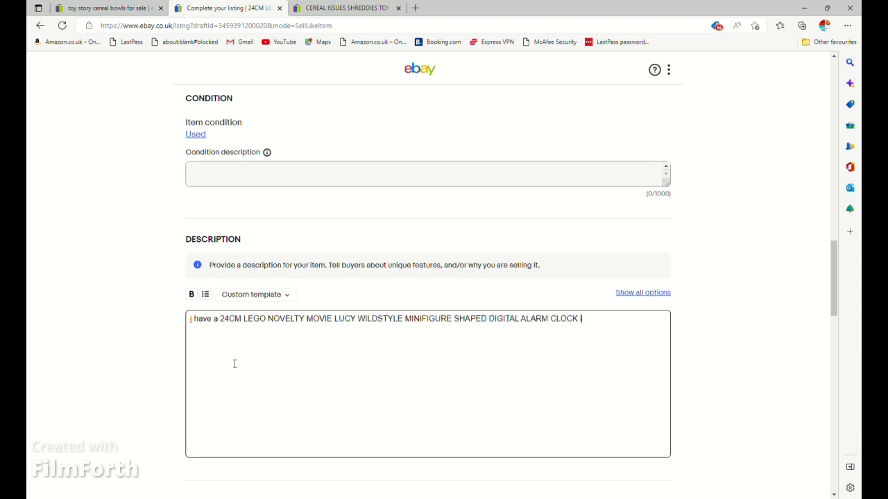
text(in fully tested working condition)
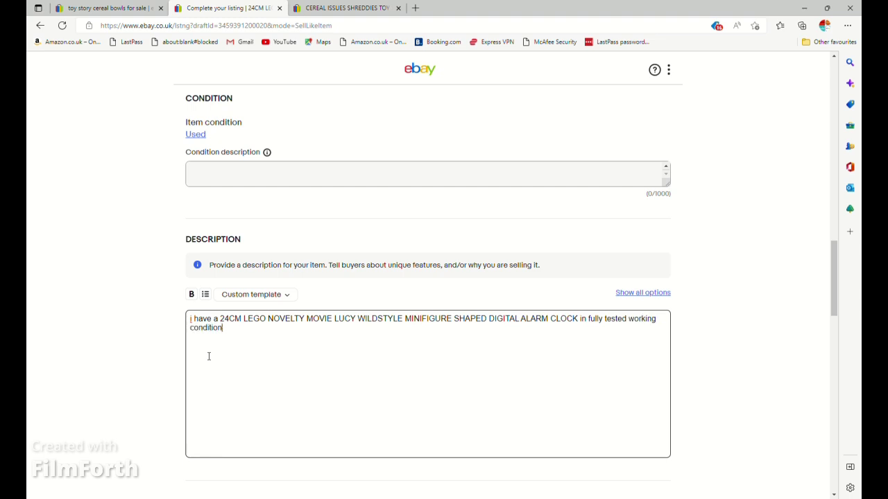
Set the Buy it now price to £9.99
scroll(208, 356, down, 5)
click(225, 261)
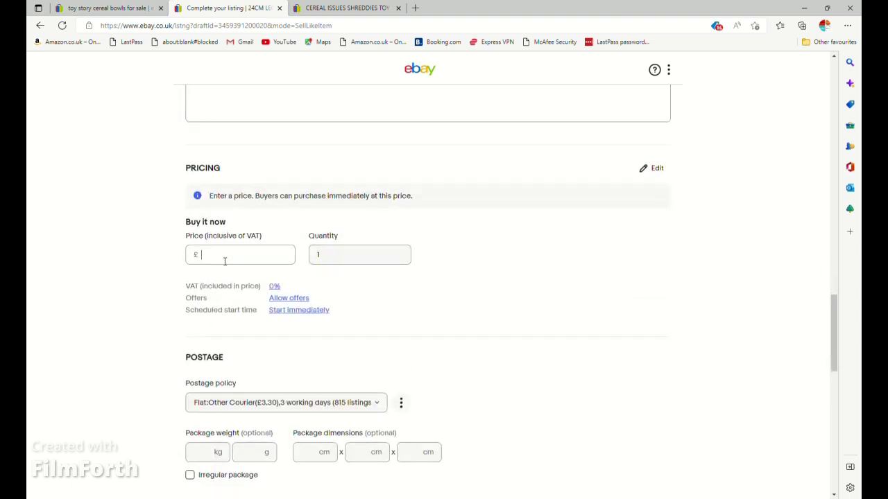
text(9.99)
Promote the listing with a custom ad rate of 2.0%
scroll(277, 392, down, 3)
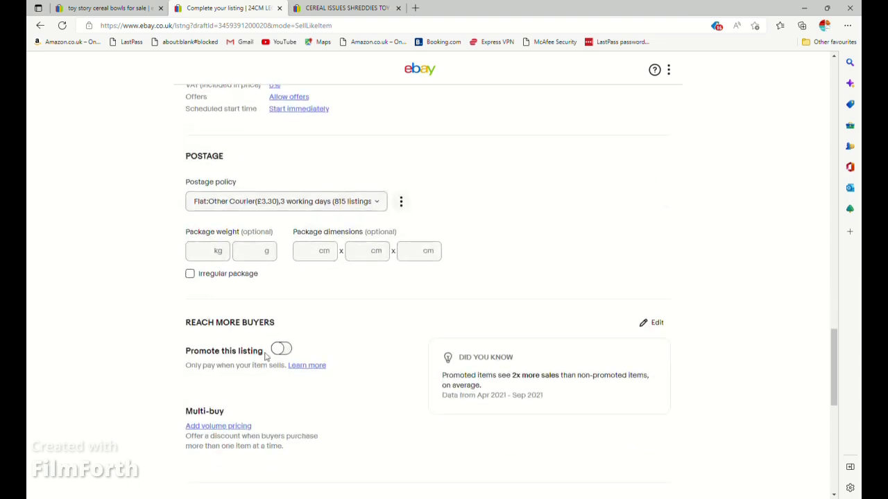
click(281, 349)
click(304, 395)
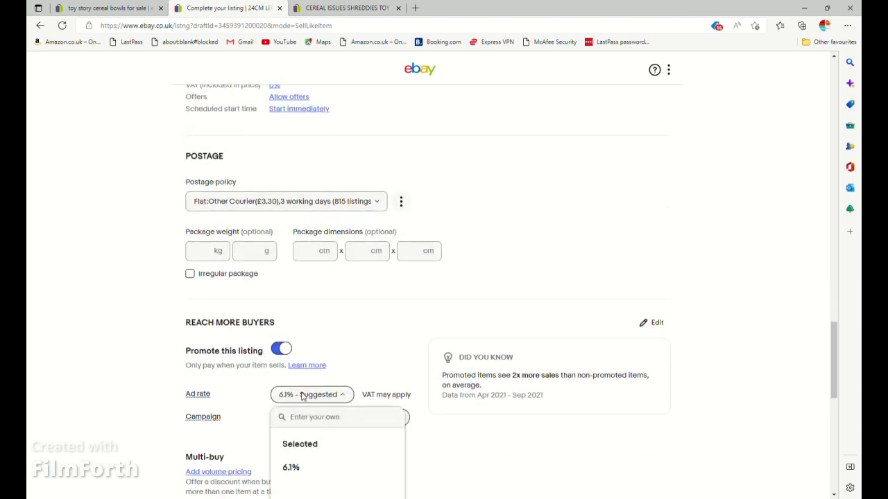
text(2.0)
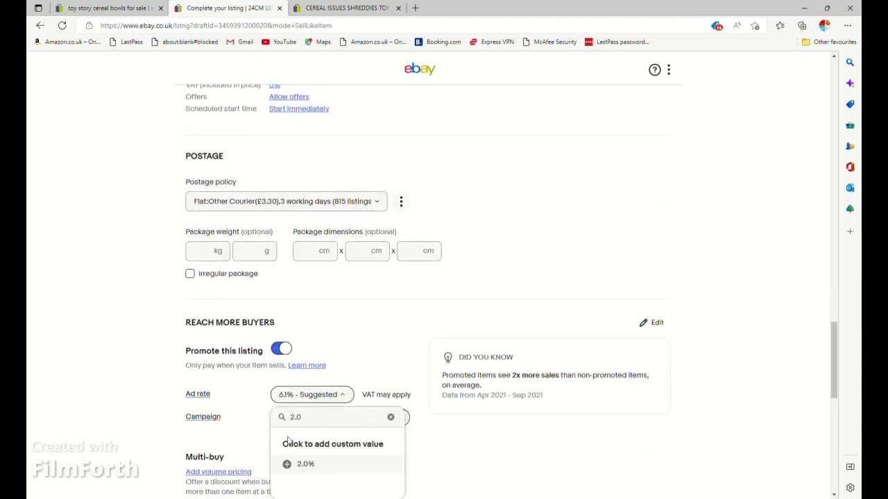
click(287, 464)
Review the completed Wildstyle clock listing, publish it with the displayed fees and return to the active listings
scroll(130, 431, down, 6)
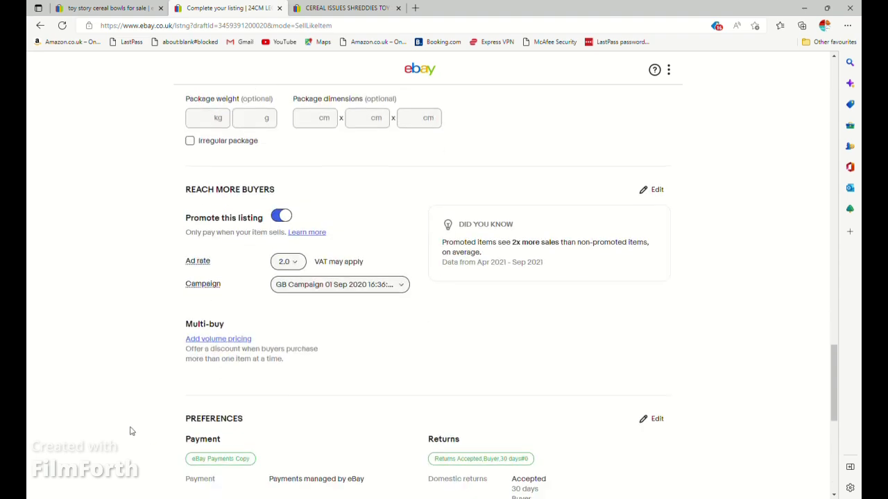
scroll(129, 431, down, 2)
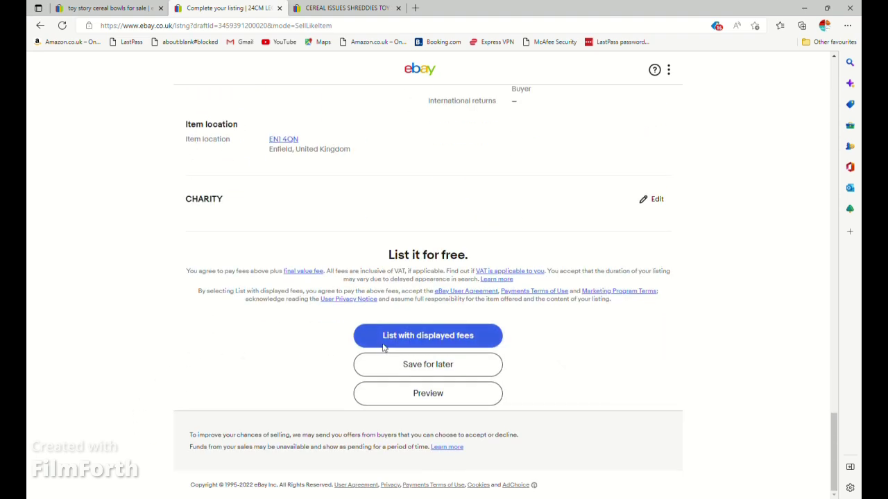
scroll(335, 343, up, 20)
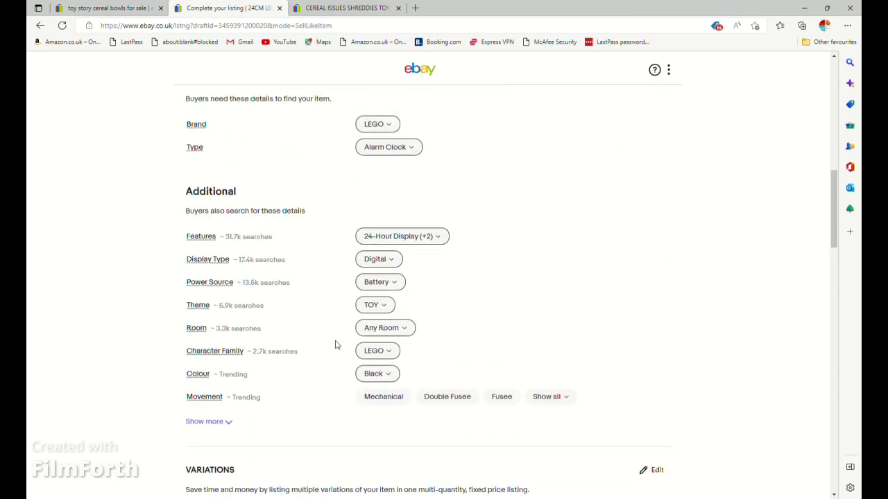
scroll(335, 343, up, 4)
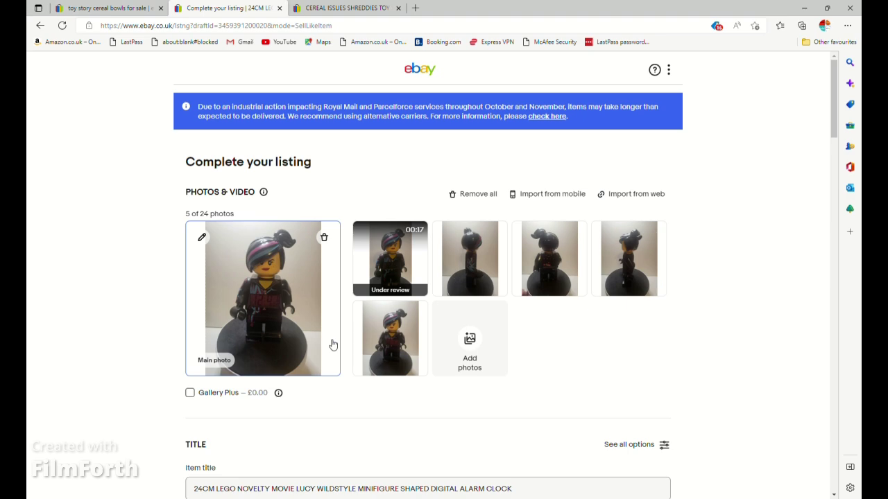
scroll(295, 284, down, 20)
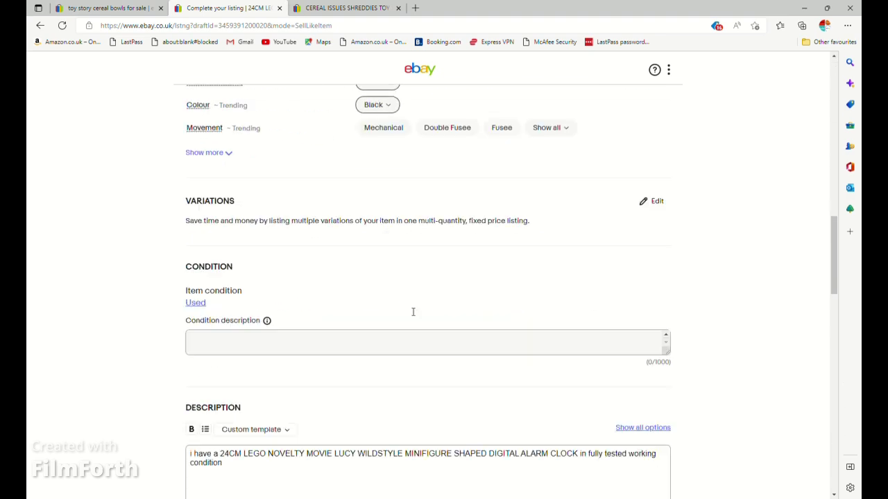
scroll(382, 331, down, 10)
click(417, 342)
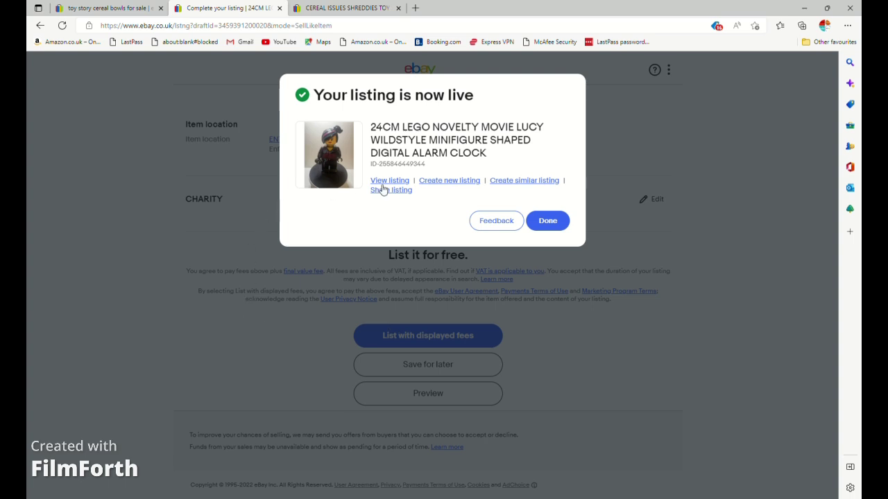
click(542, 221)
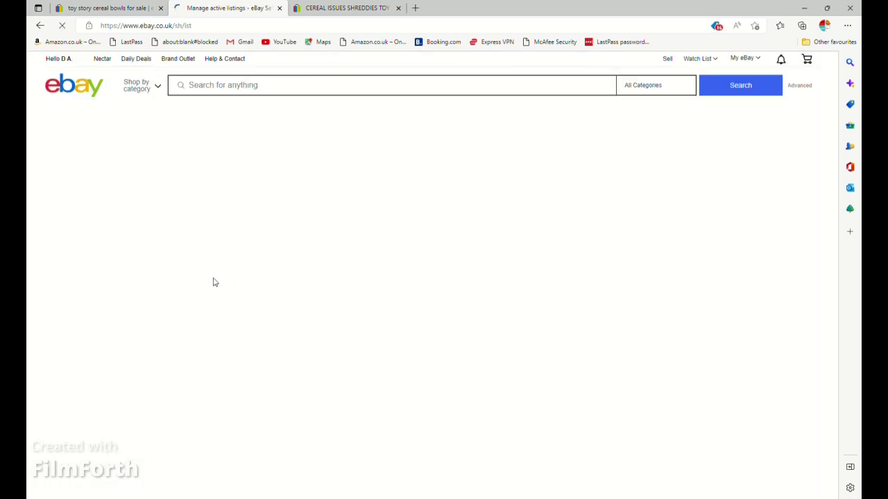
Search eBay for "ceramic egg and soldiers set"
click(228, 89)
text(ce)
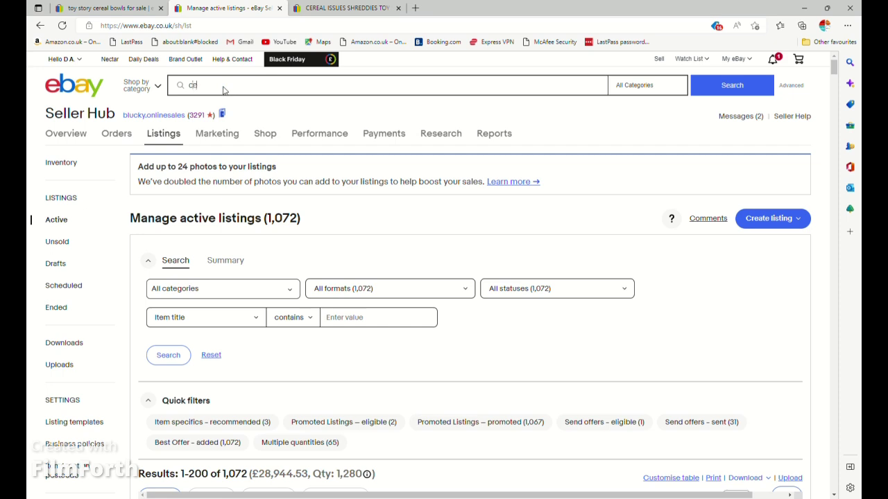
text(ramic e)
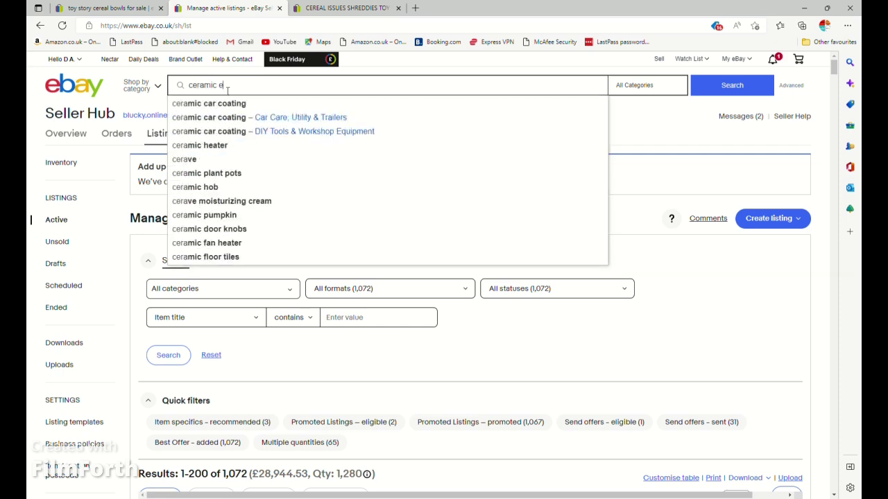
text(gg and soll)
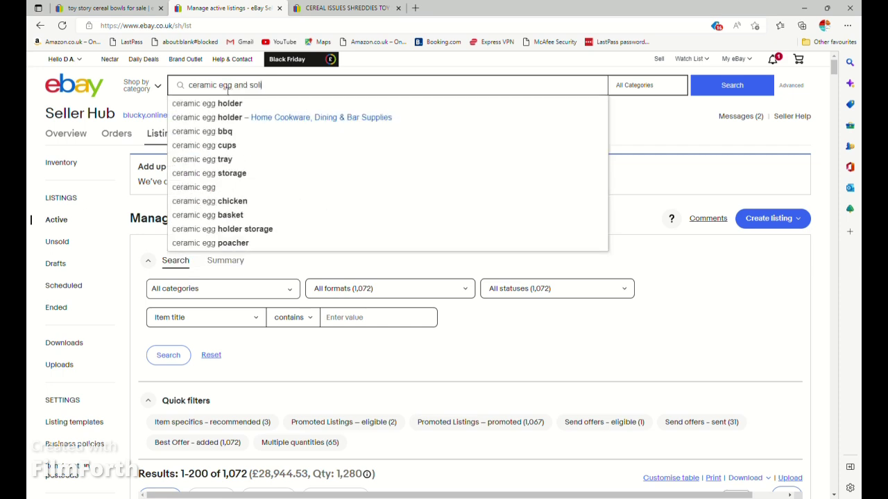
key(BackSpace)
text(die)
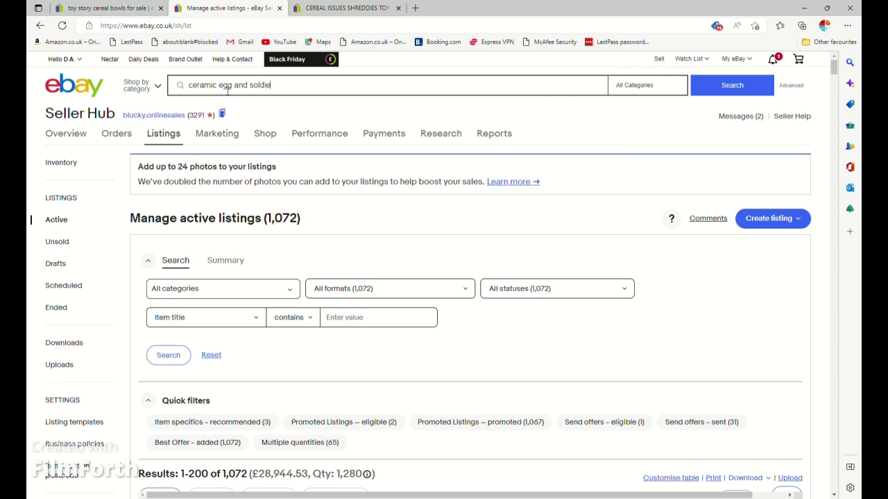
text(rs set)
key(Return)
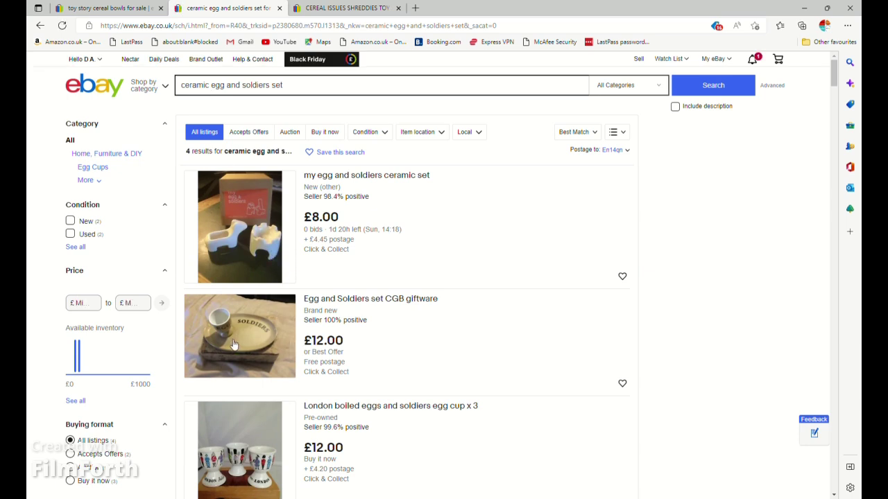
Use the advanced search to show only sold listings for "ceramic egg and soldiers set" and review their prices
click(772, 85)
click(268, 327)
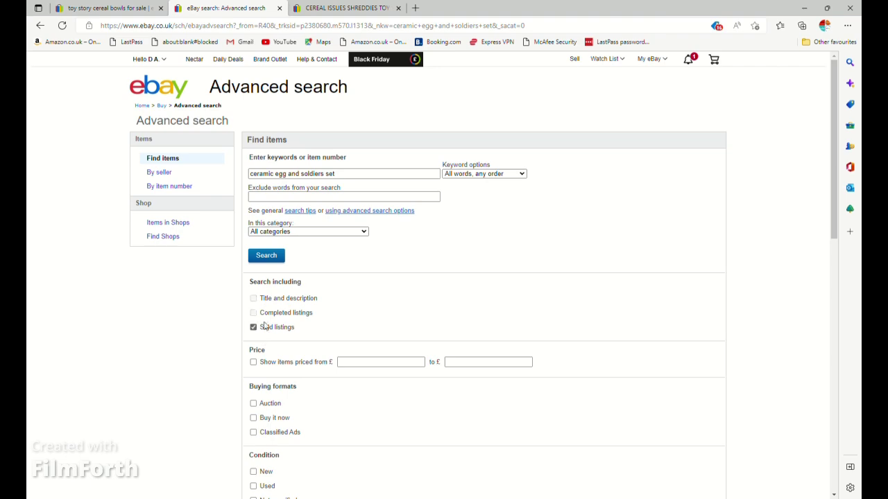
click(270, 258)
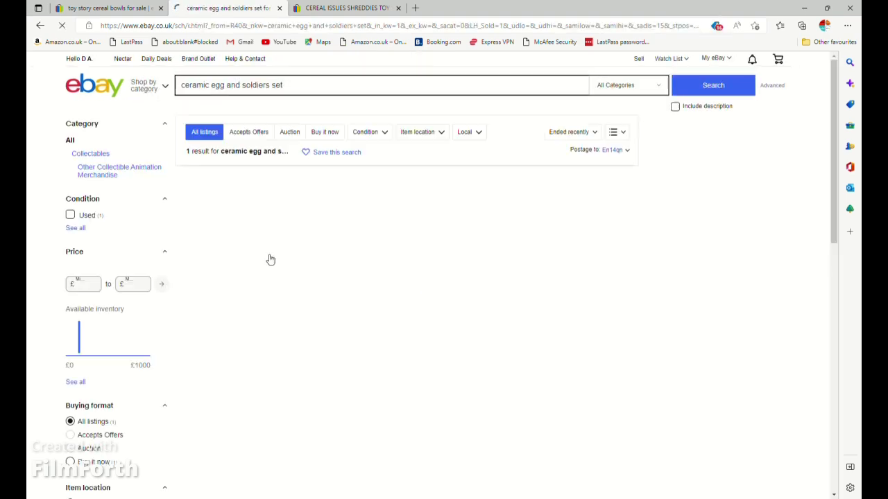
scroll(297, 272, down, 3)
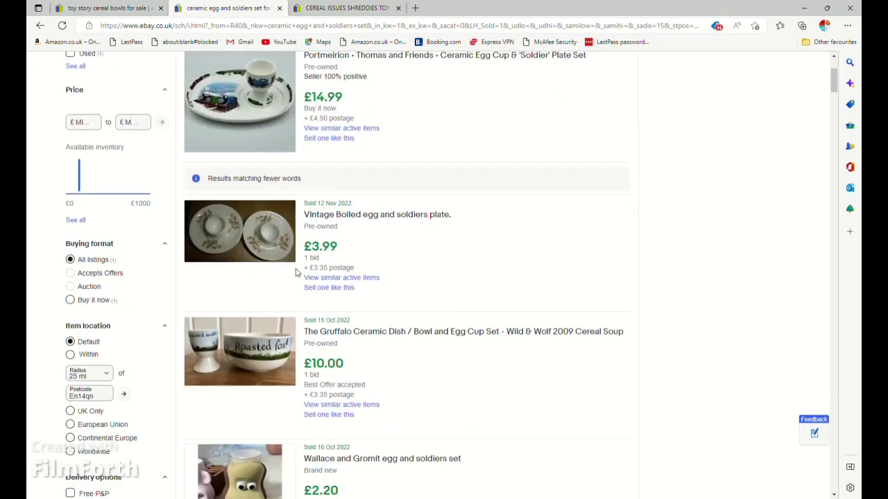
scroll(297, 273, up, 3)
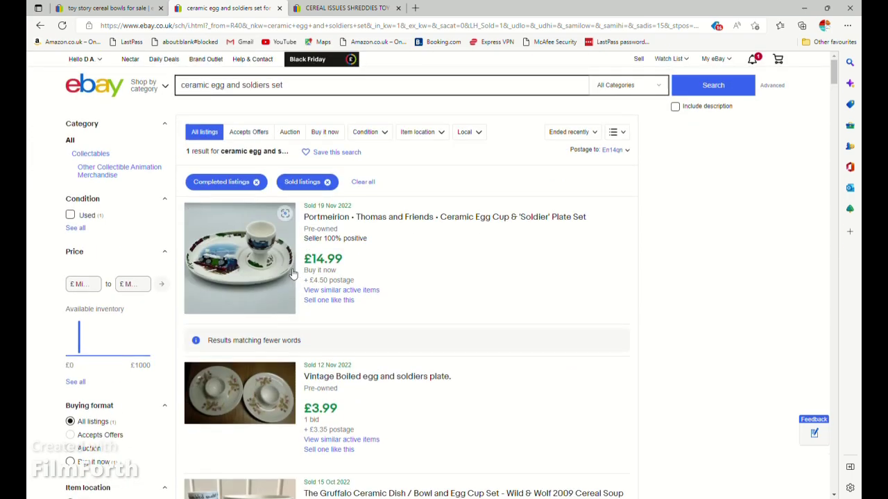
scroll(289, 274, down, 5)
scroll(289, 273, down, 9)
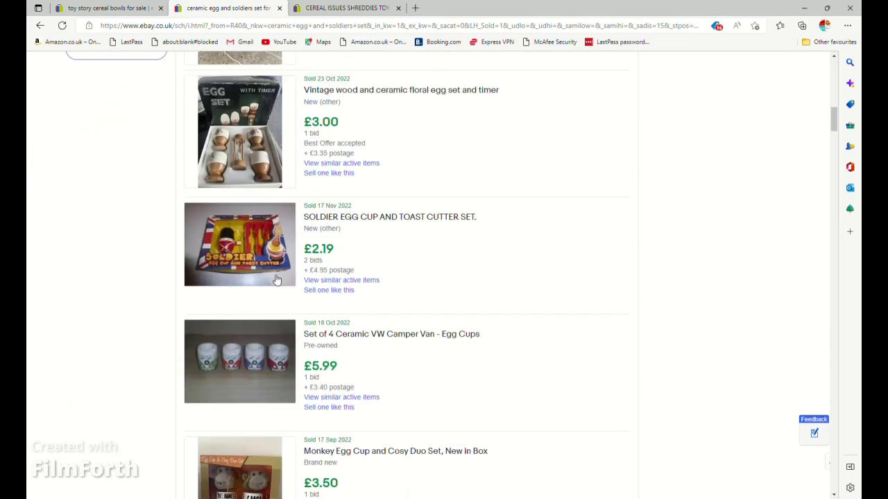
Open the ceramic smiley breakfast set in a separate tab and rerun the egg and soldiers search for active instead of sold listings
scroll(274, 279, up, 3)
middle_click(239, 173)
scroll(274, 279, up, 15)
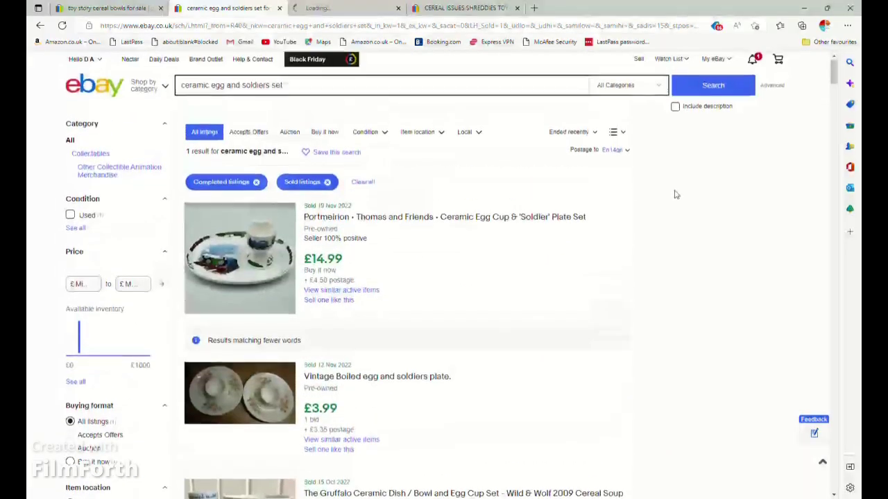
click(780, 93)
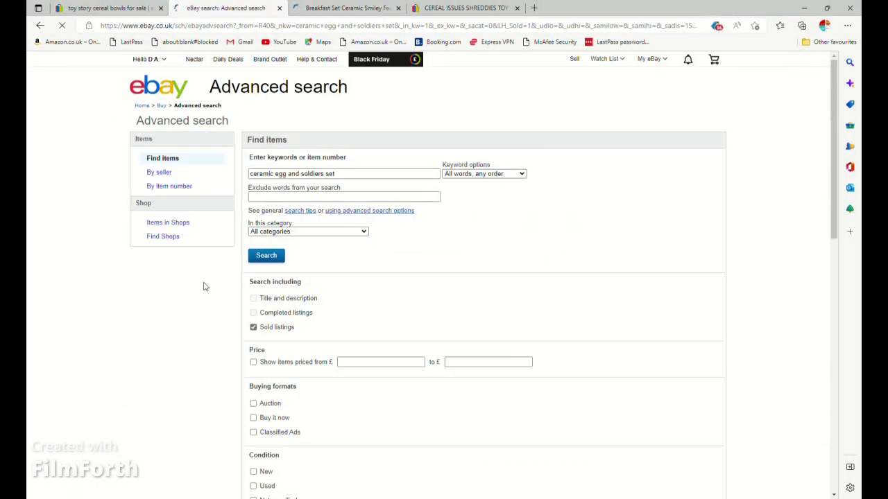
click(273, 260)
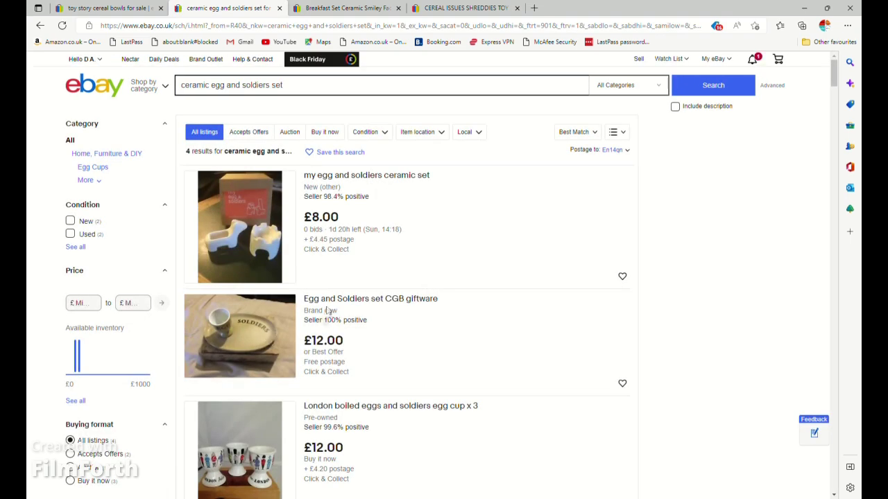
Start a similar listing from the "Egg and Soldiers set CGB giftware" item and upload photos of the blue boxed set
click(330, 304)
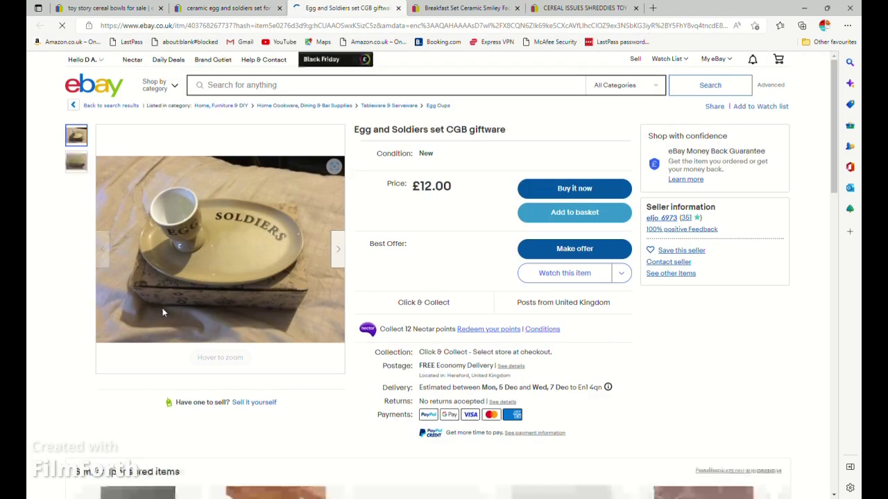
click(251, 403)
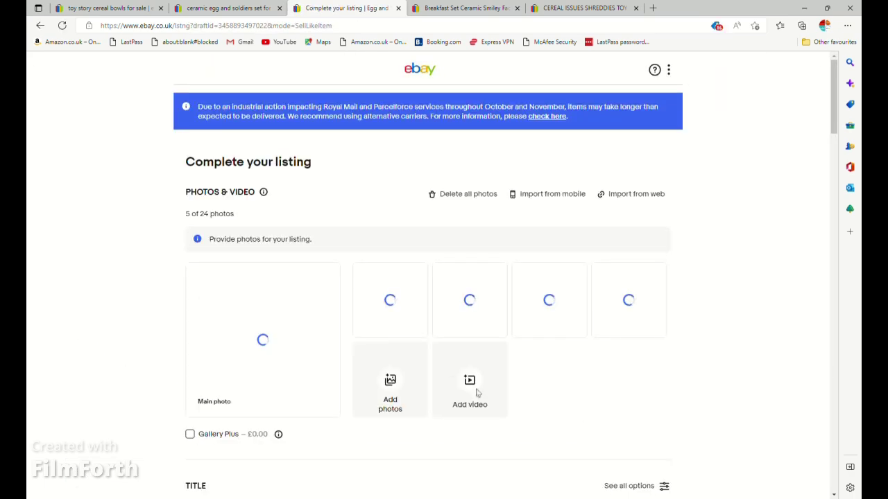
click(390, 351)
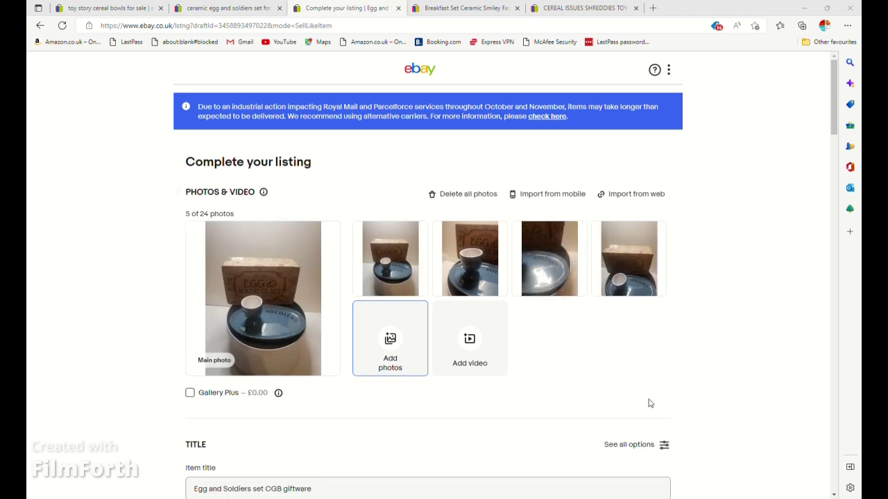
click(687, 417)
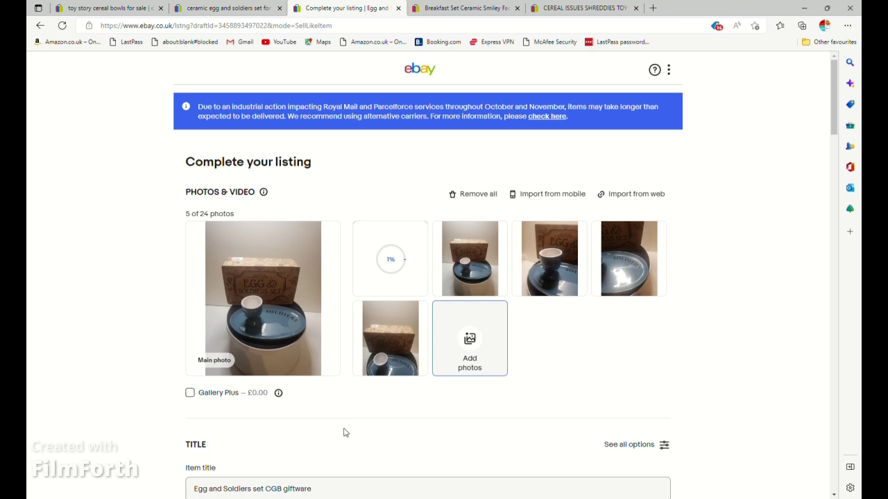
Change the item title to "boxed unused Egg and Soldiers breakfast set CGB giftware blue in colour" and copy it
scroll(338, 428, down, 1)
click(197, 431)
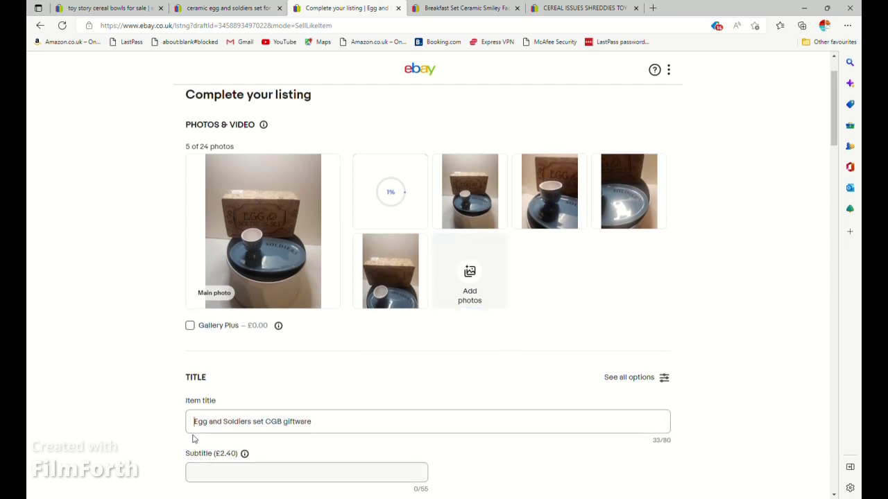
text(boxed )
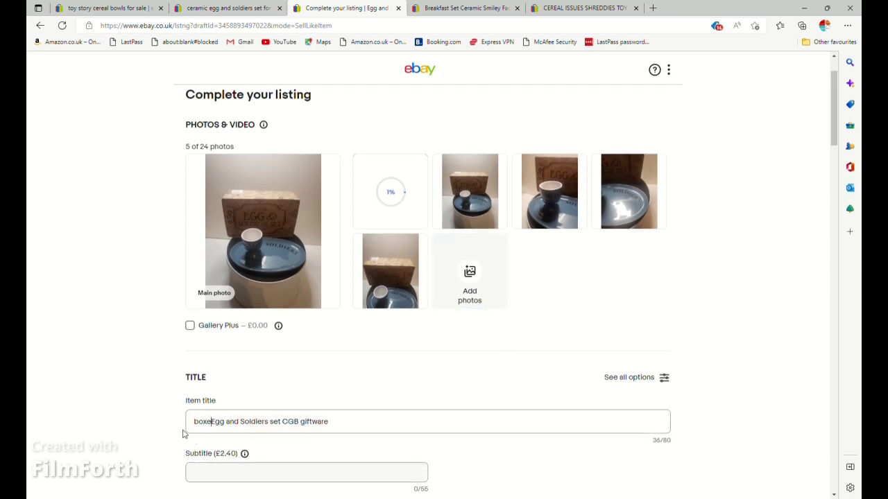
text(unused)
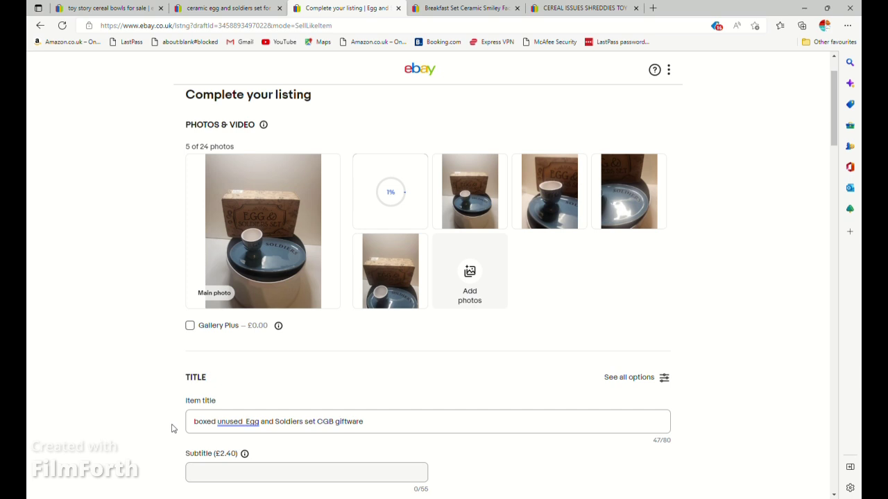
key(BackSpace)
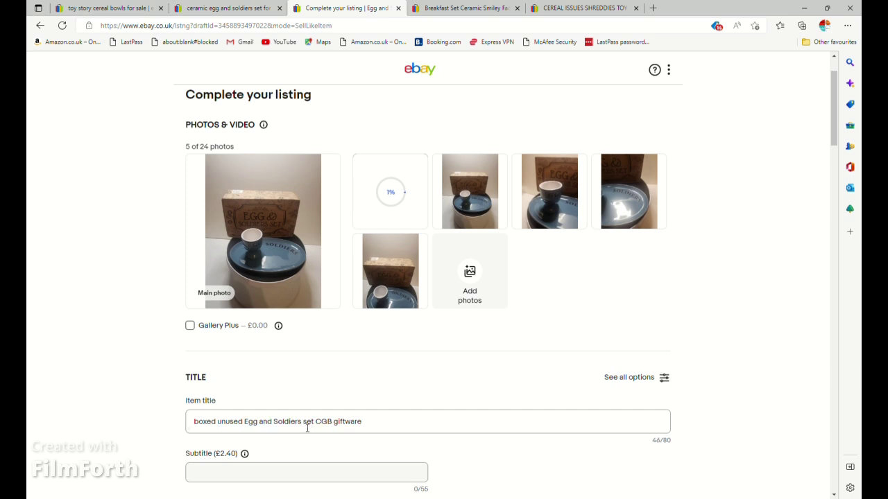
click(304, 424)
text(br)
text(eakfas)
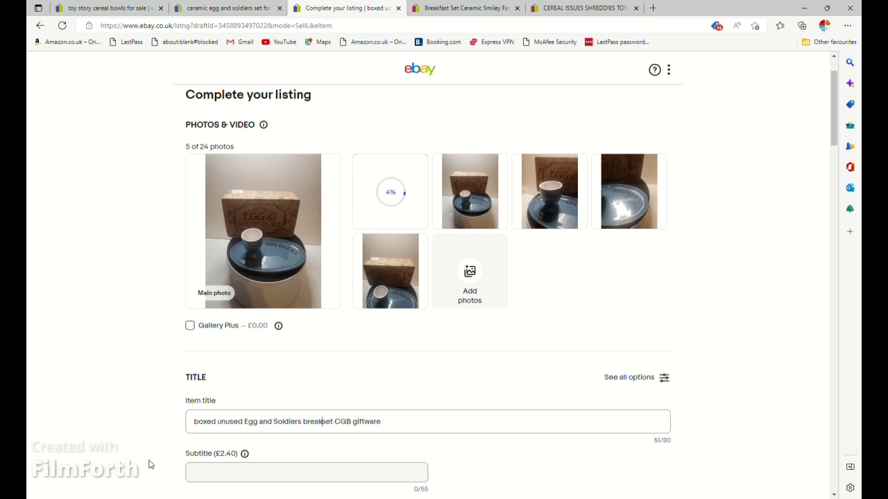
text(t)
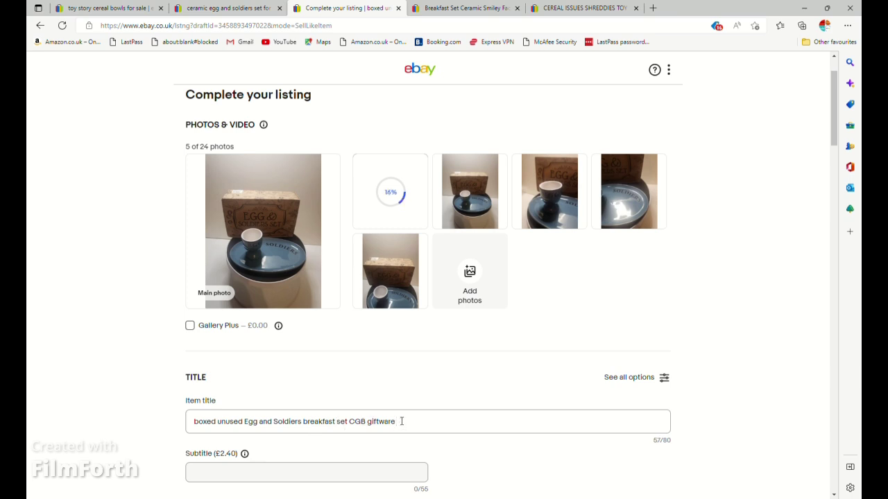
text(ue in colour)
drag(452, 425, 122, 416)
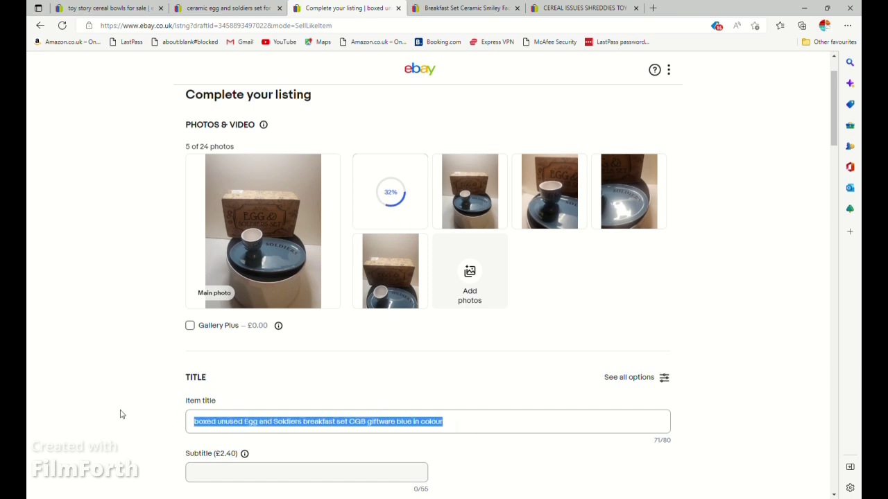
Set the item specifics to production technique Pottery, production style Art Pottery and 1 item in the set
scroll(137, 416, down, 6)
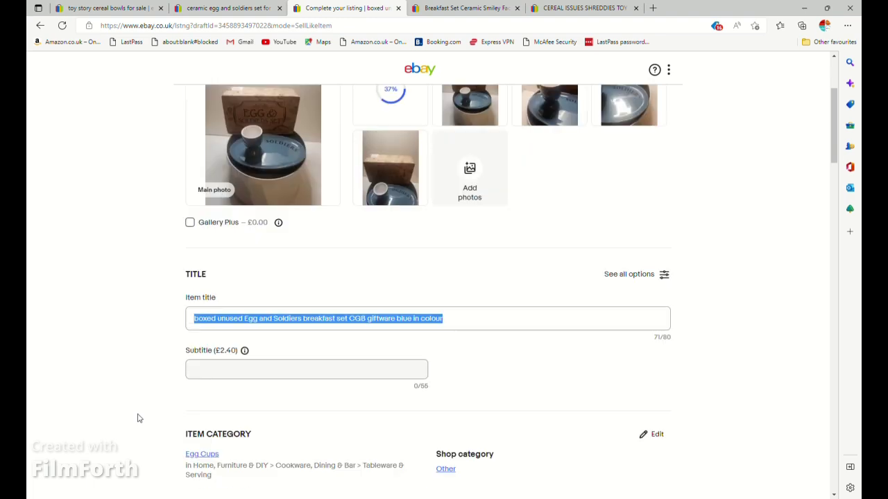
scroll(208, 403, down, 5)
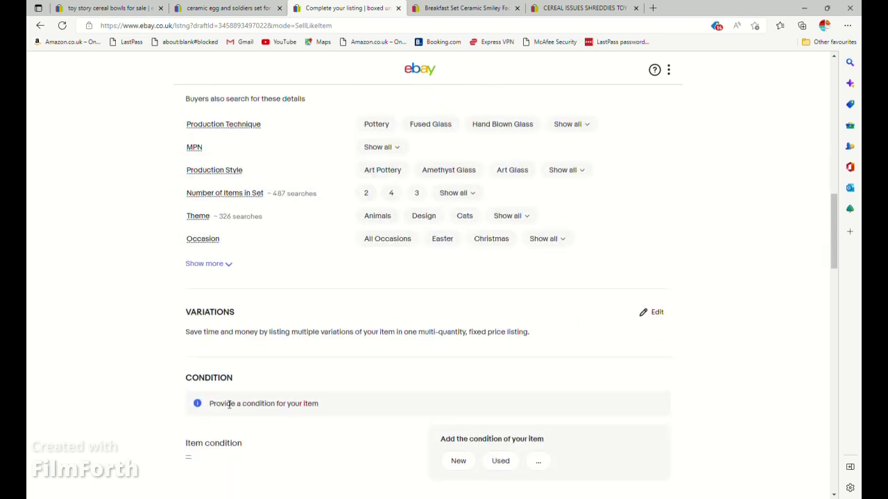
middle_click(283, 395)
scroll(283, 395, up, 15)
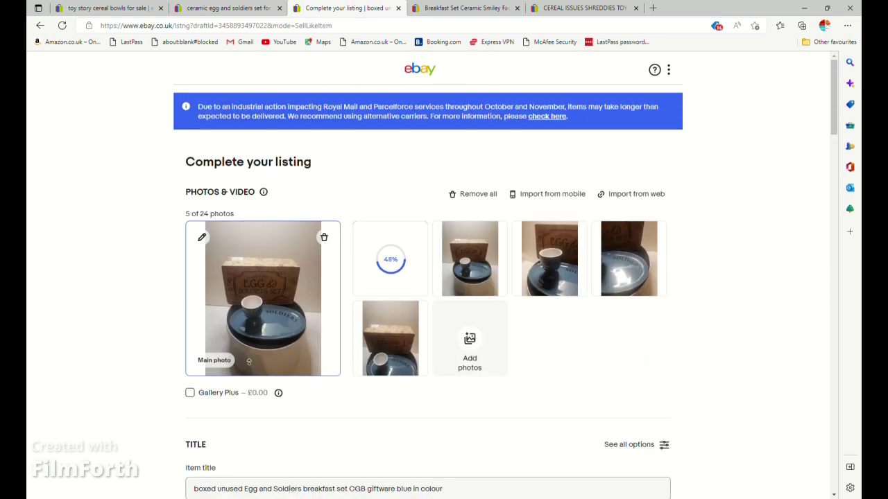
scroll(153, 445, down, 8)
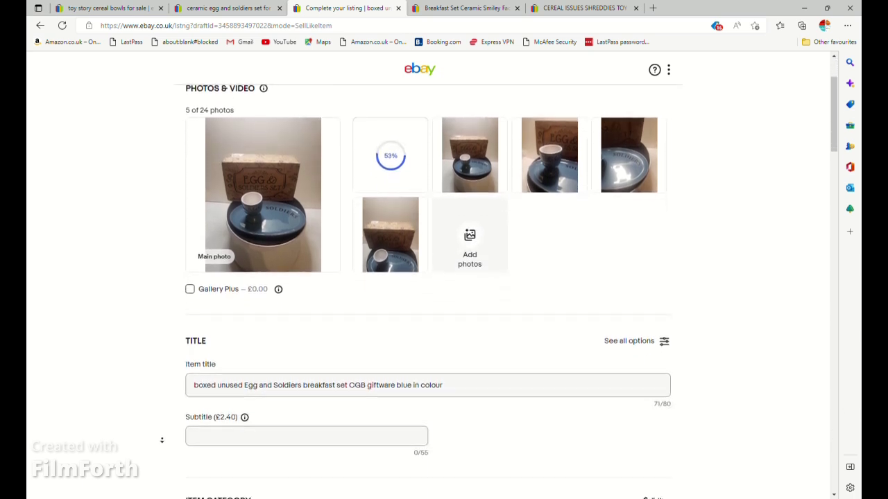
scroll(154, 446, down, 2)
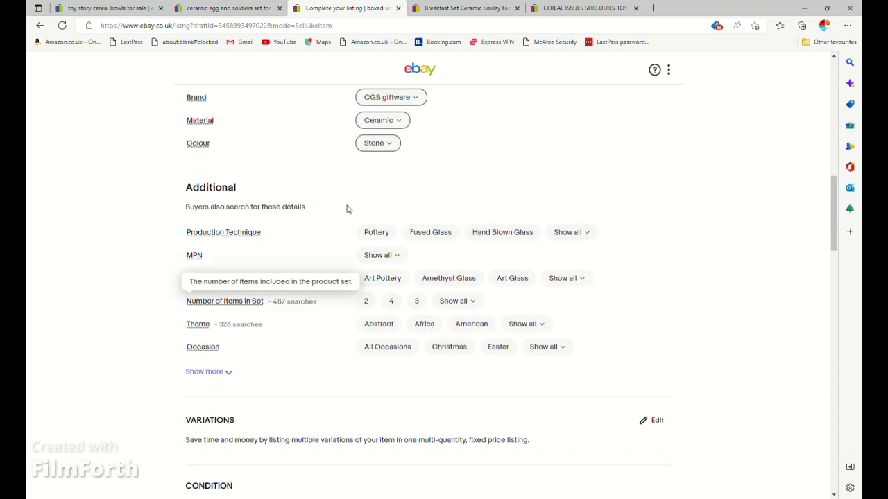
click(381, 278)
click(454, 301)
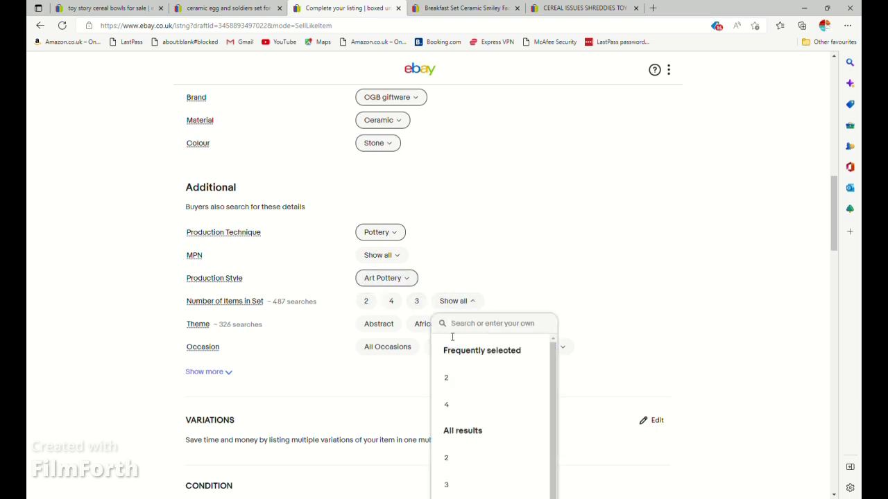
text(1)
click(445, 371)
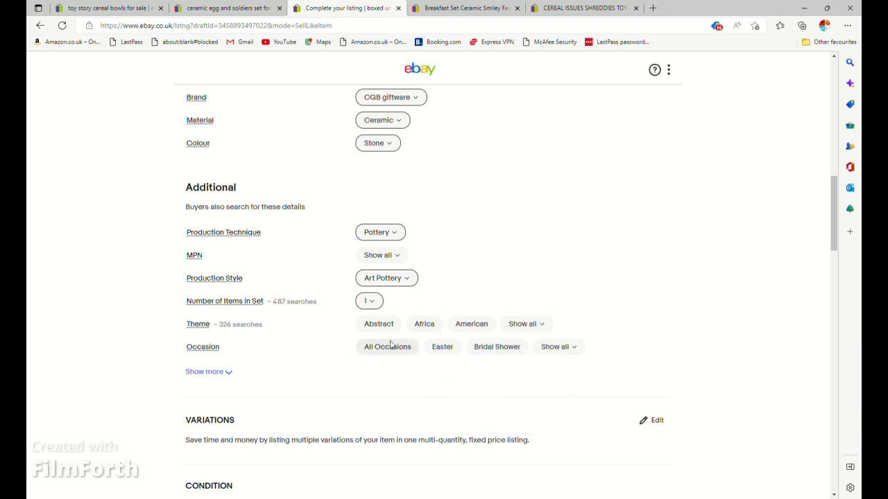
Add the custom theme "military", set the occasion to All Occasions and enter "mm" as the MPN
click(525, 328)
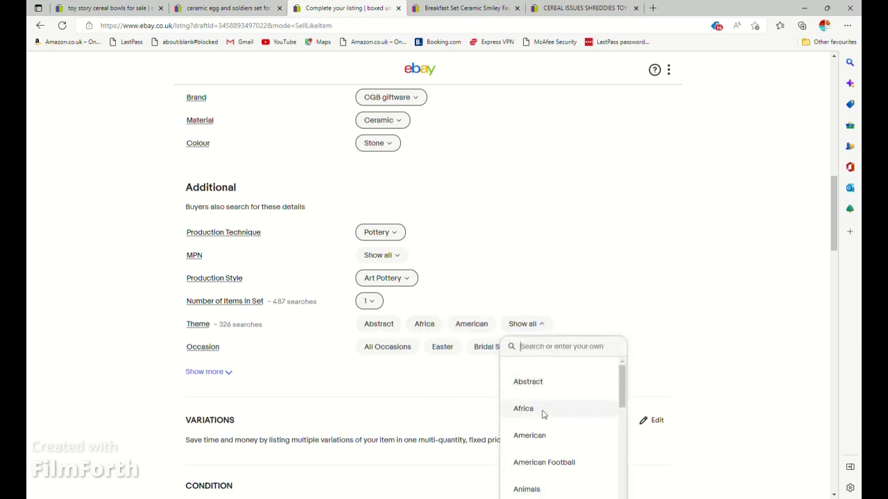
text(milit)
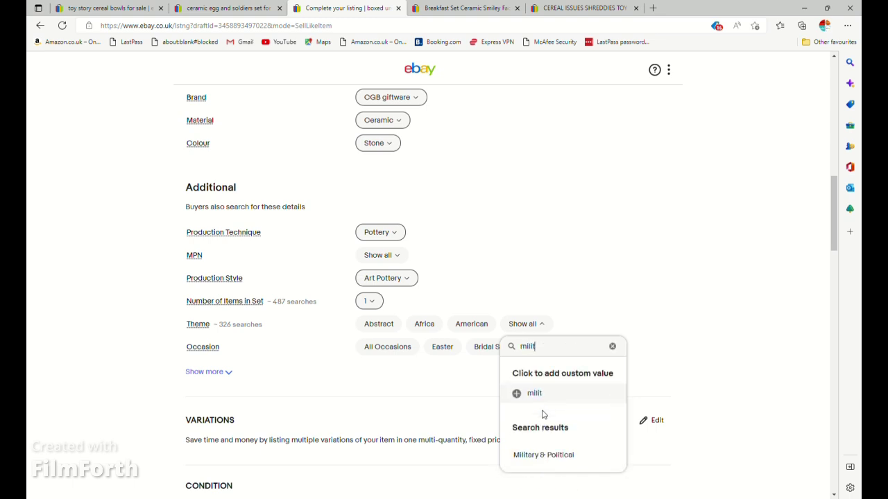
text(ary)
click(517, 394)
click(401, 347)
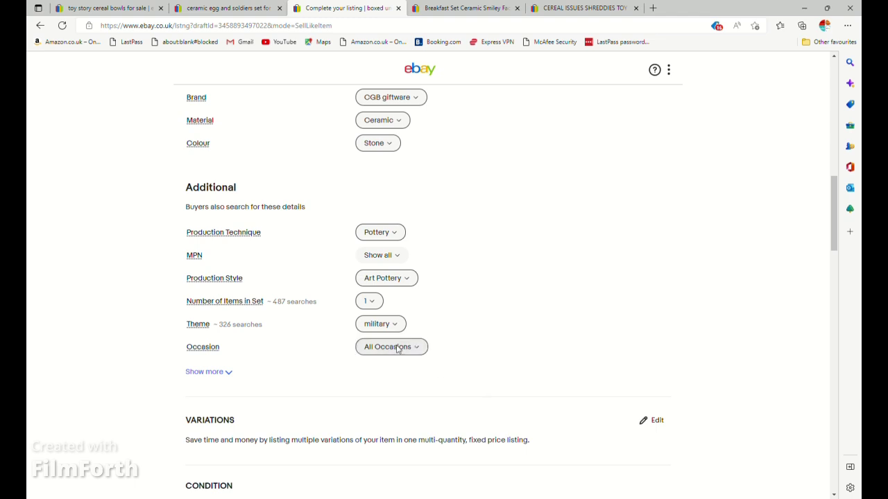
click(381, 258)
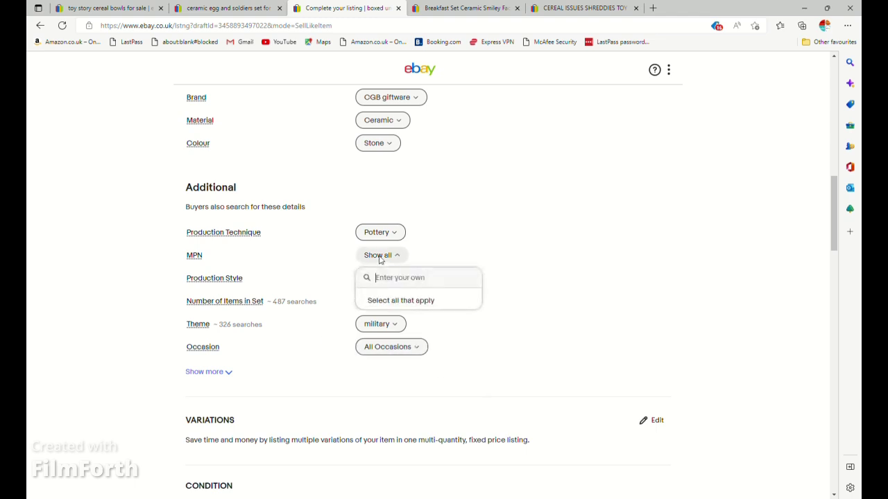
text(mm)
click(371, 338)
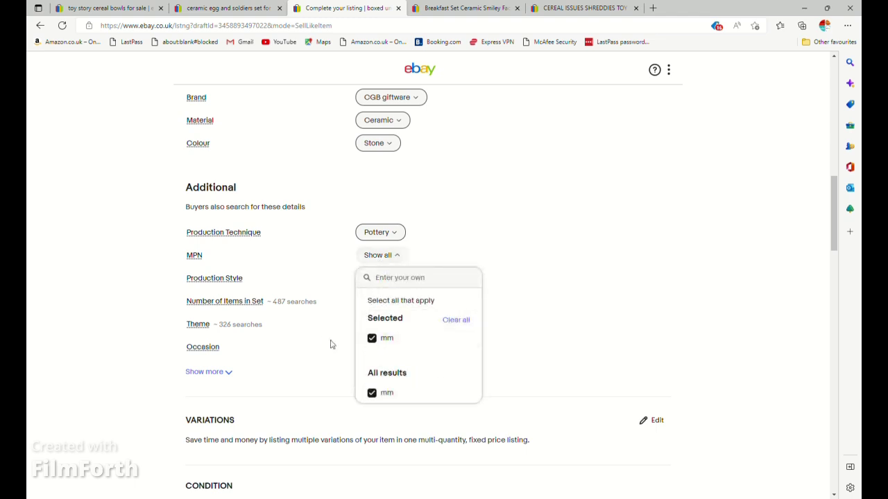
click(331, 342)
Set the item condition to Used and enter the description "i have a boxed unused Egg and Soldiers breakfast set CGB giftware blue in colour in lovely condition"
scroll(319, 355, down, 3)
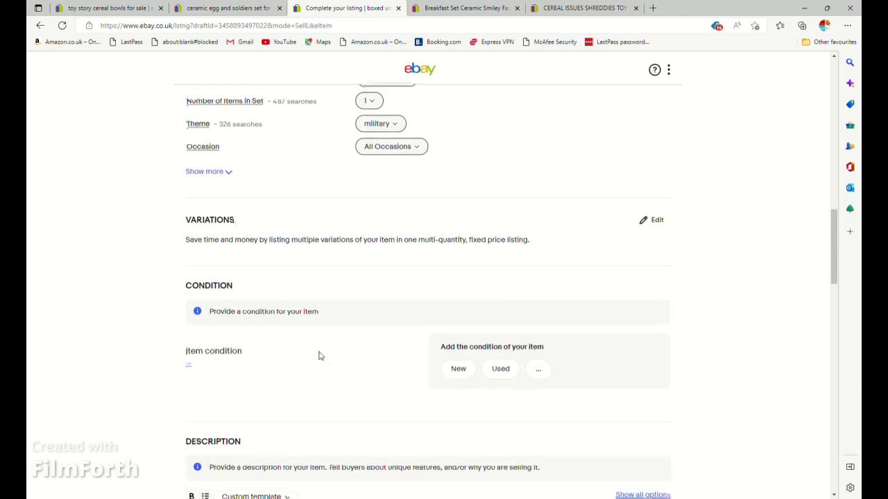
click(498, 375)
scroll(291, 380, down, 3)
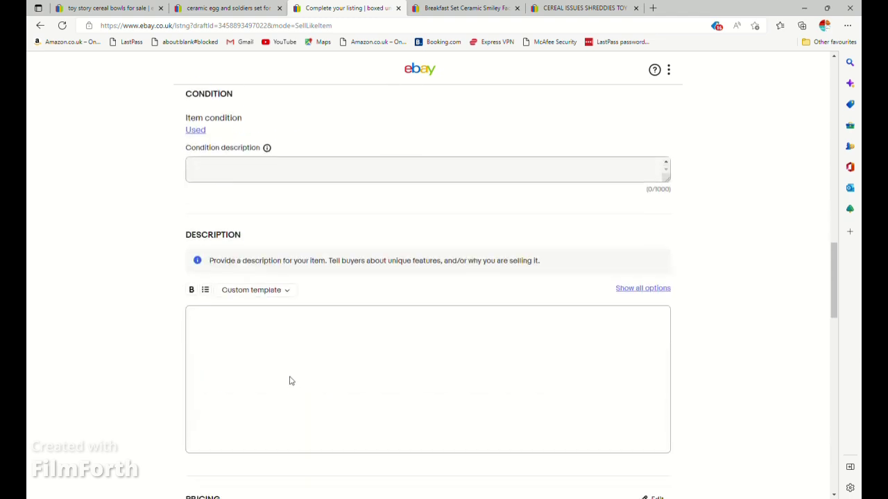
click(238, 348)
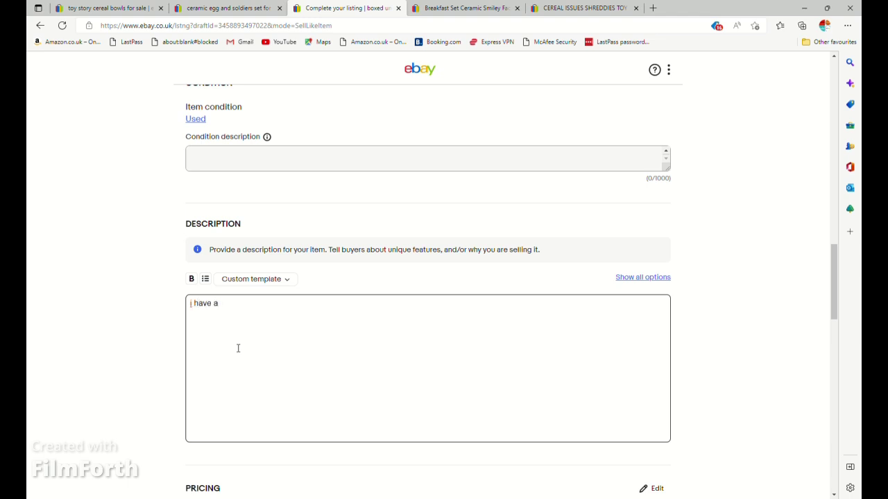
text(i have a boxed unused Egg and Soldiers breakfast set CGB giftware blue in colour in lovely condition)
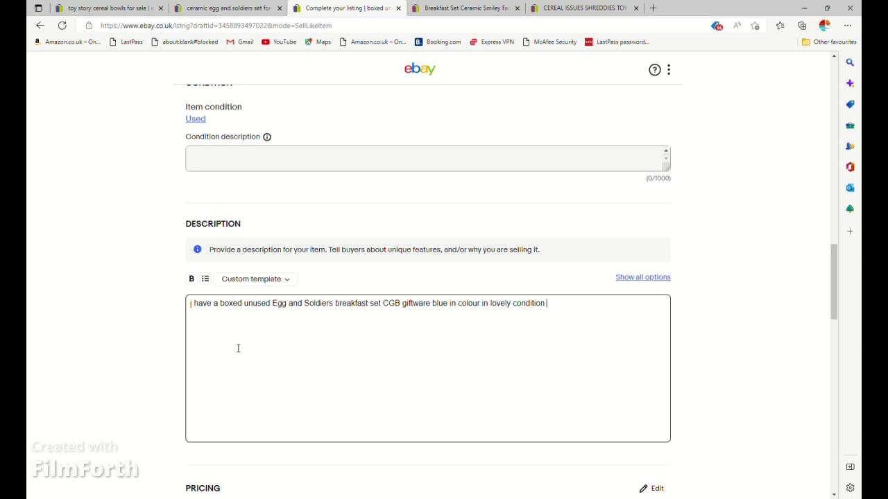
Set the Buy it now price of the egg and soldiers set to £11.99
scroll(238, 348, down, 4)
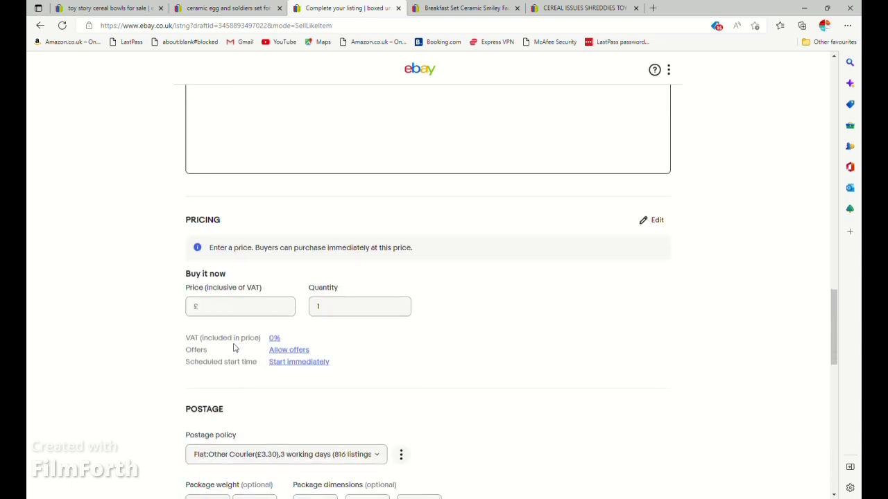
click(217, 315)
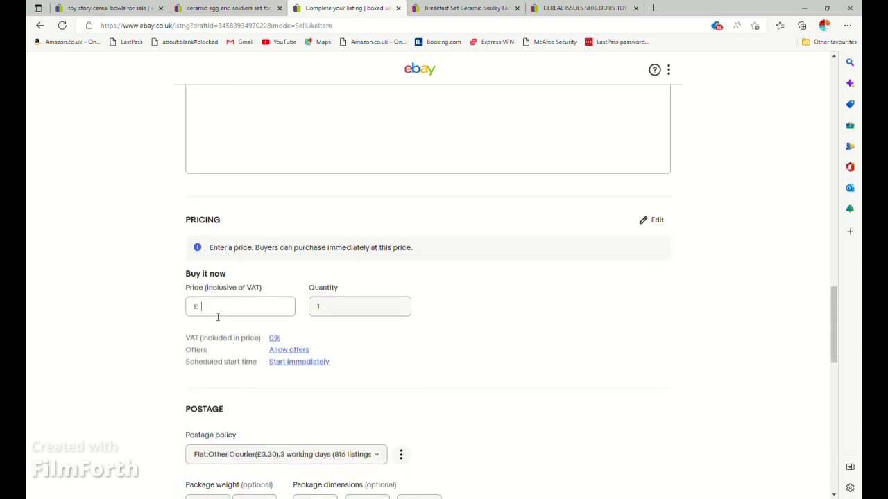
text(11.99)
Promote the egg and soldiers listing with a custom ad rate of 2.0%
scroll(152, 358, down, 4)
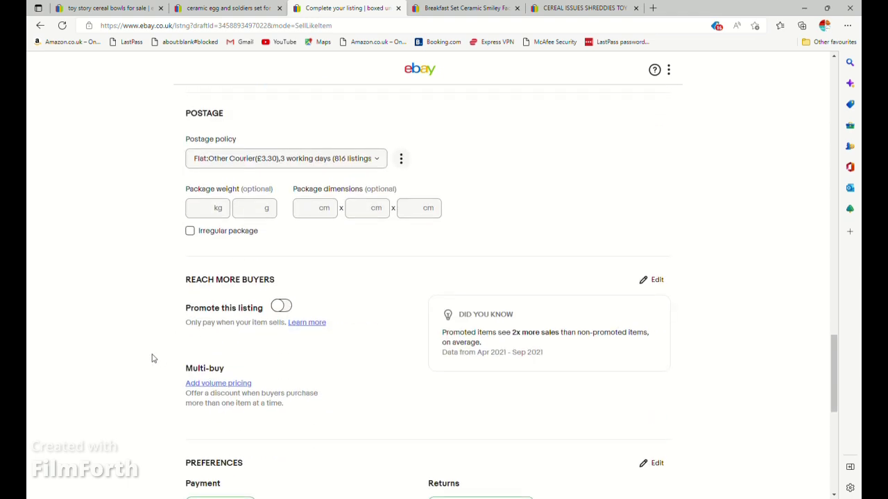
click(279, 303)
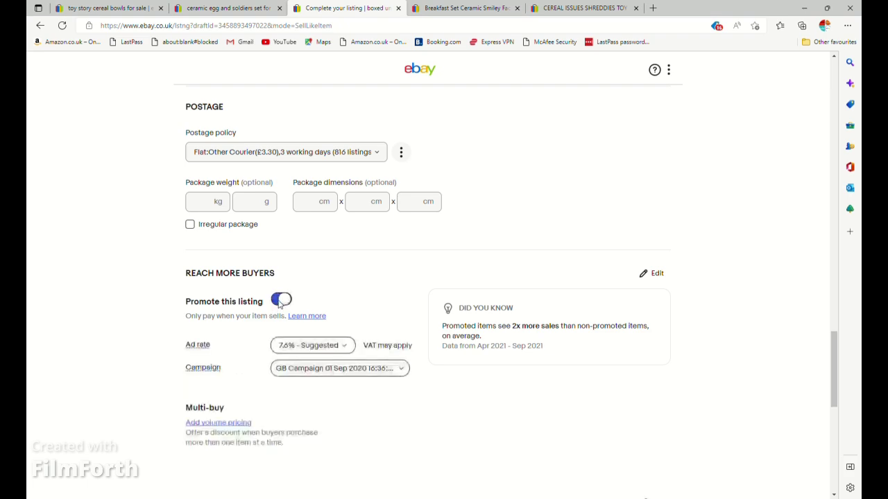
click(283, 347)
text(2.0)
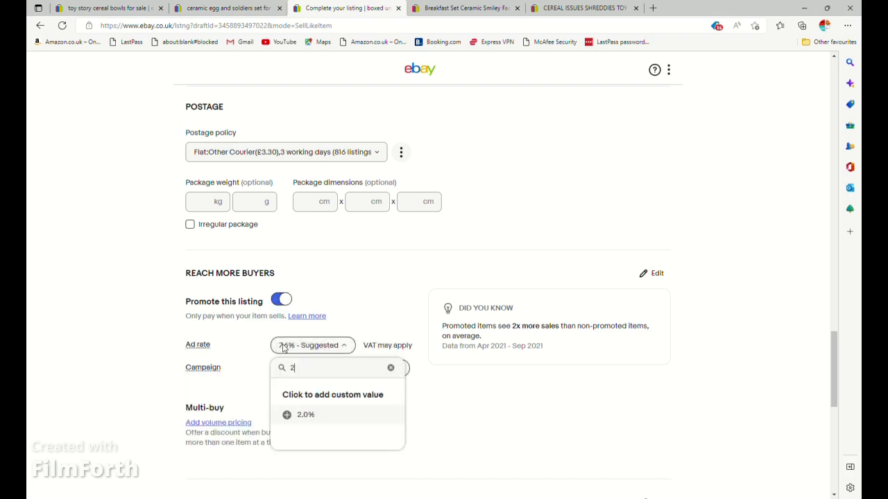
click(286, 416)
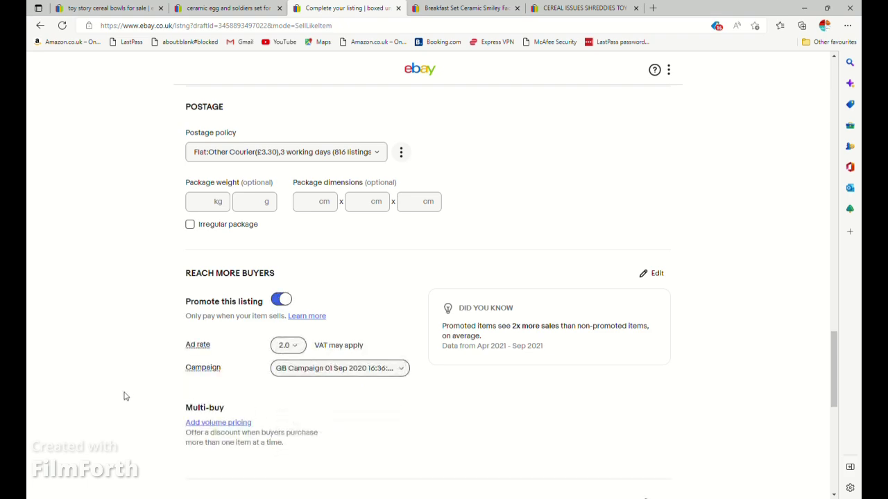
Publish the egg and soldiers listing with the displayed fees and return to the active listings
scroll(125, 396, down, 10)
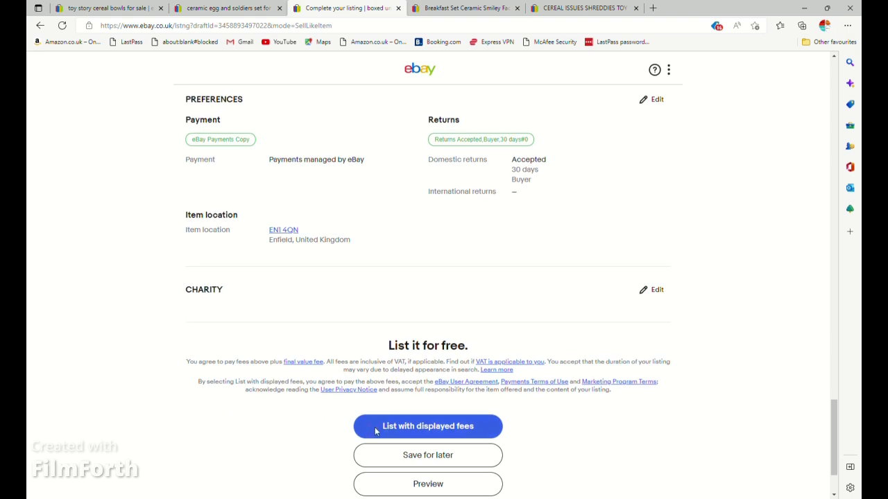
click(375, 427)
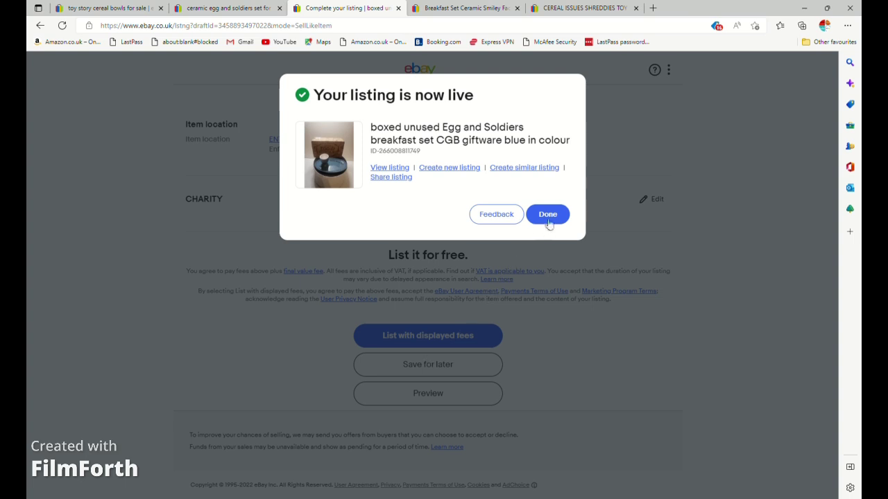
click(552, 216)
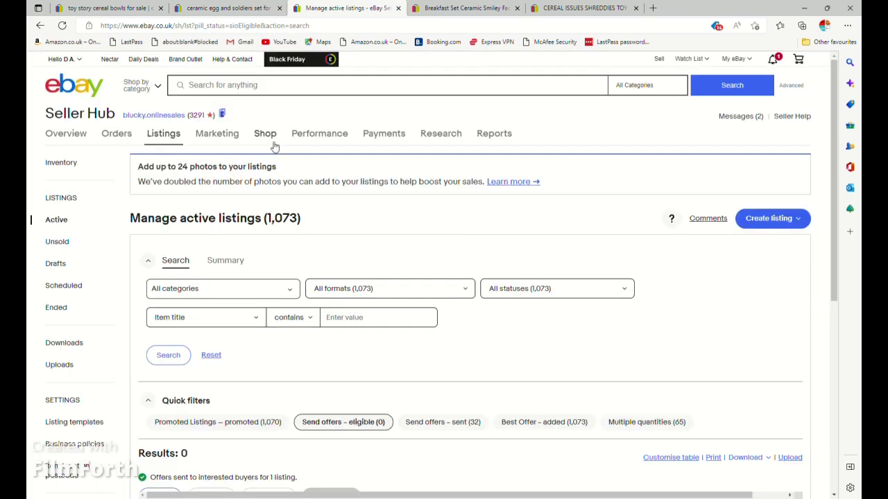
Search eBay for "peter rabbit breakfast sert" and look through the current listings
click(190, 85)
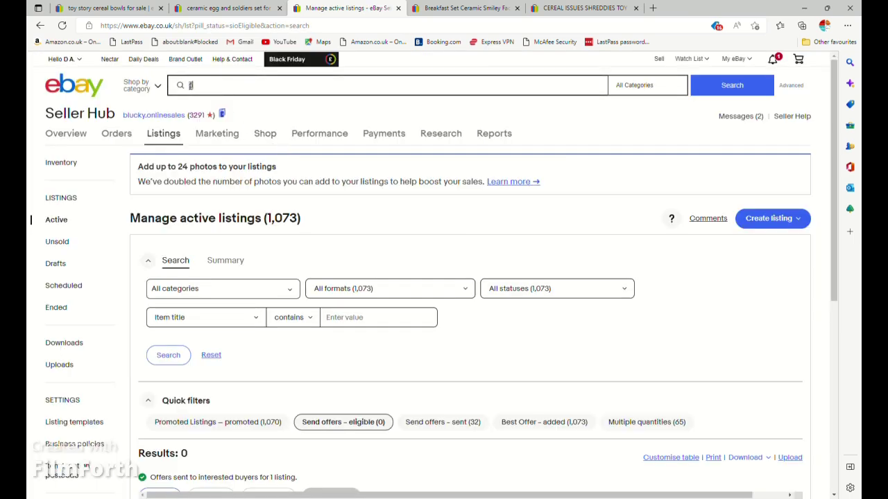
text(peter rabbi)
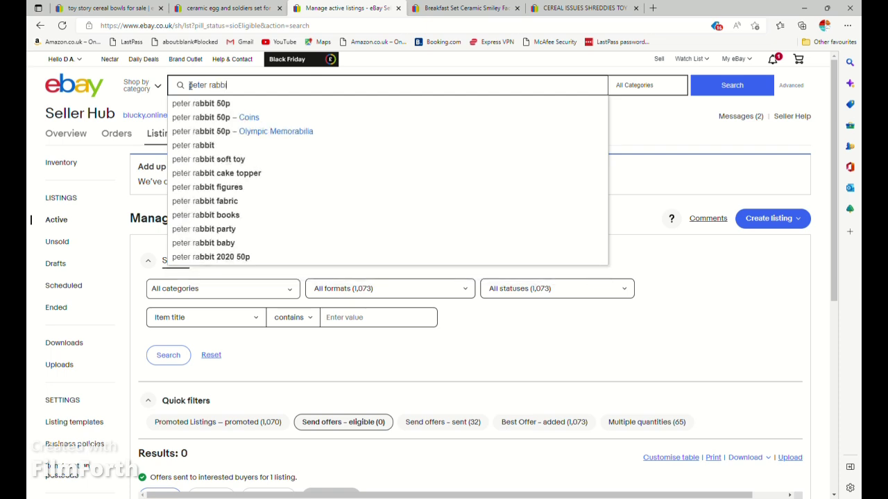
text(t breakfast sert)
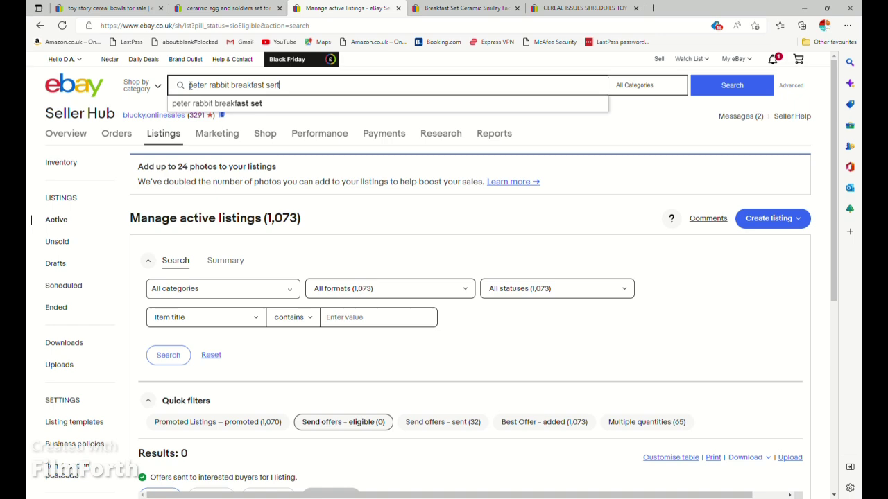
key(Return)
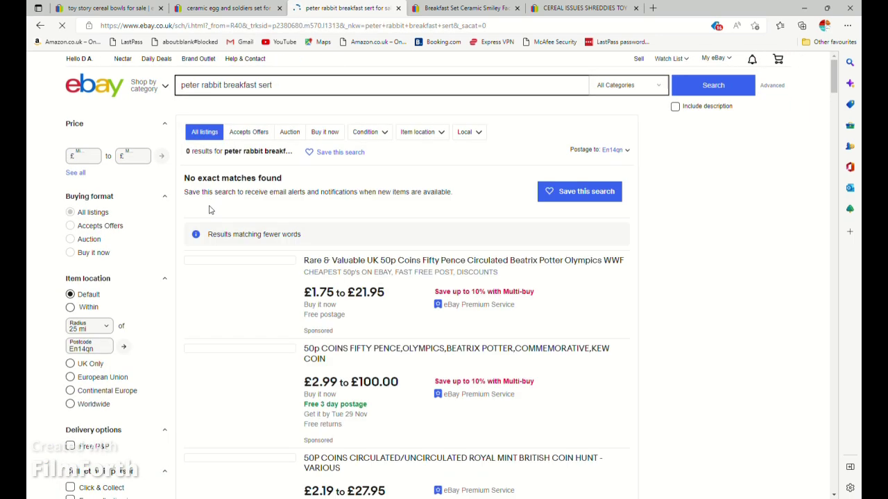
scroll(242, 303, down, 9)
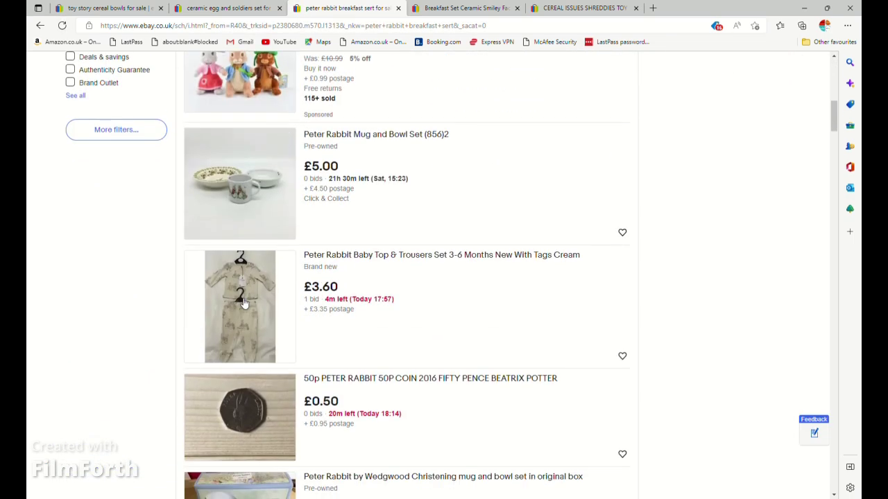
scroll(476, 212, up, 5)
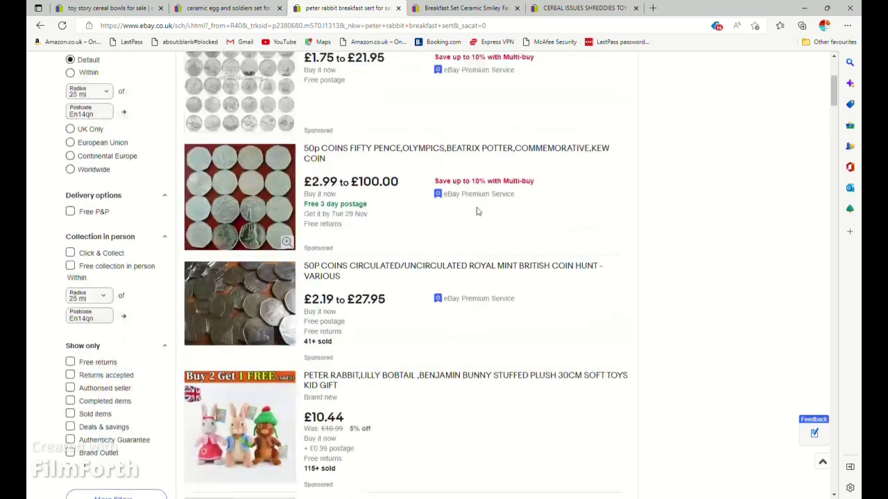
scroll(476, 211, up, 4)
Limit the Peter Rabbit search to sold listings using advanced search and browse the results
click(779, 88)
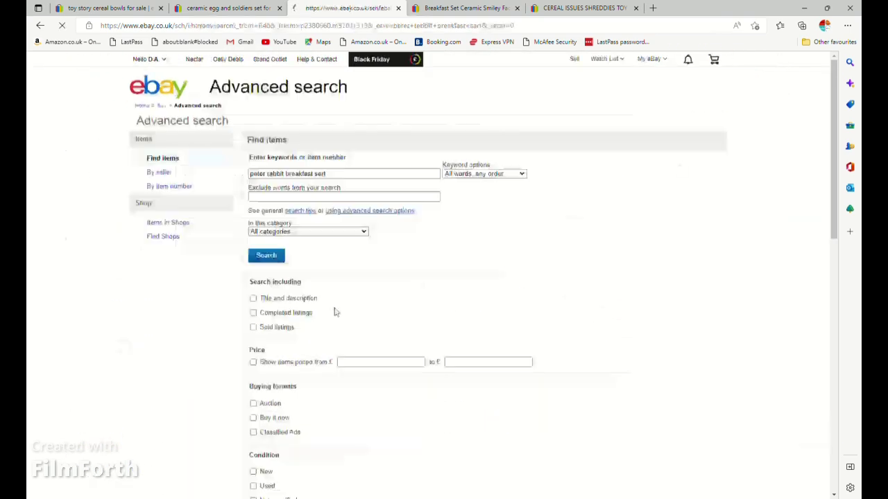
click(253, 327)
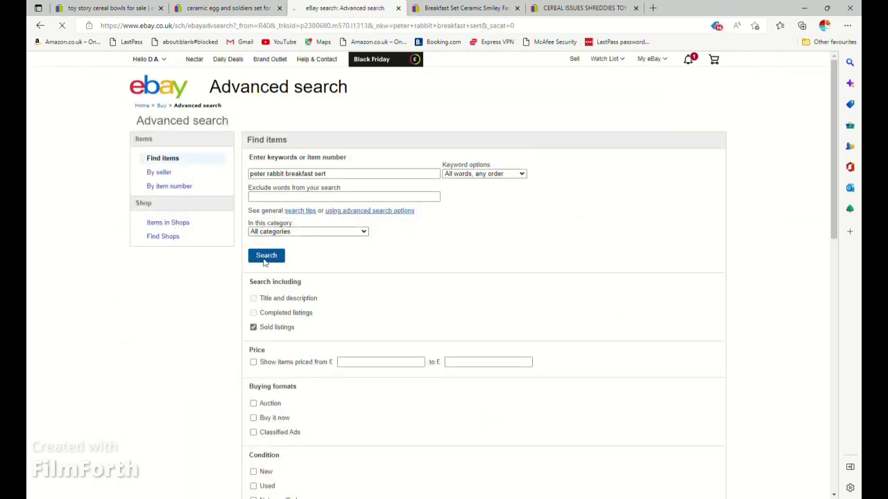
click(263, 261)
scroll(282, 299, down, 4)
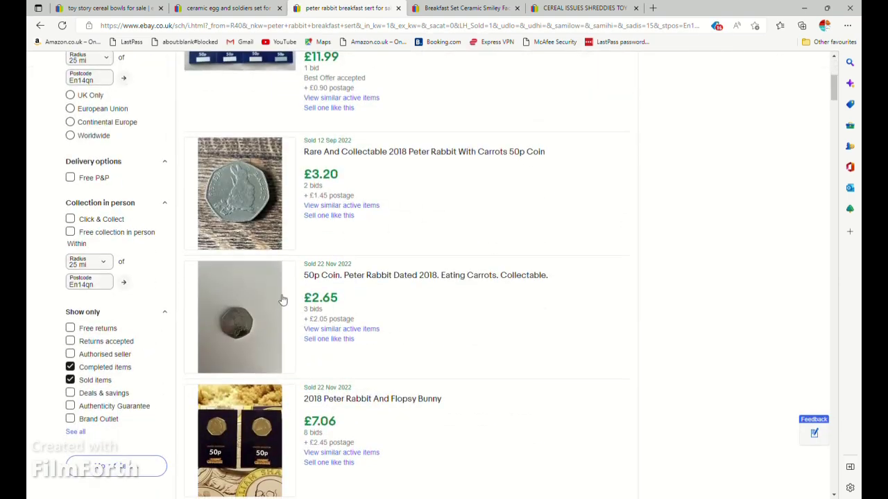
scroll(283, 300, down, 10)
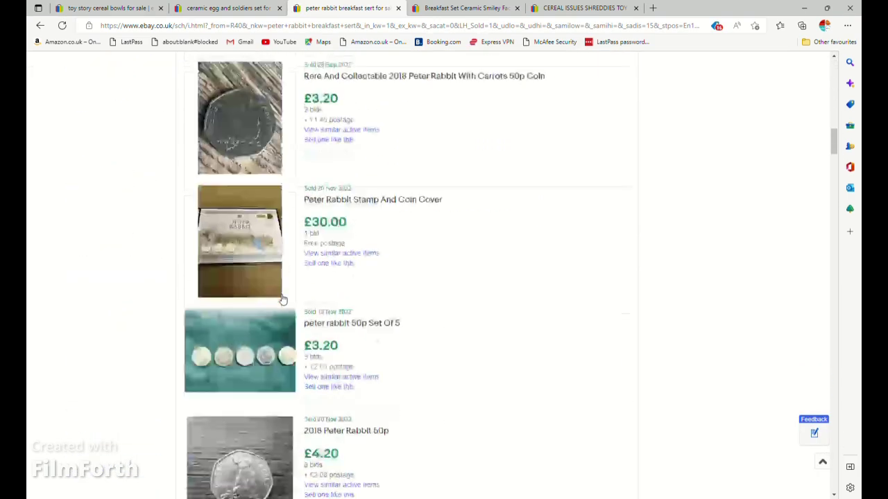
scroll(282, 300, down, 13)
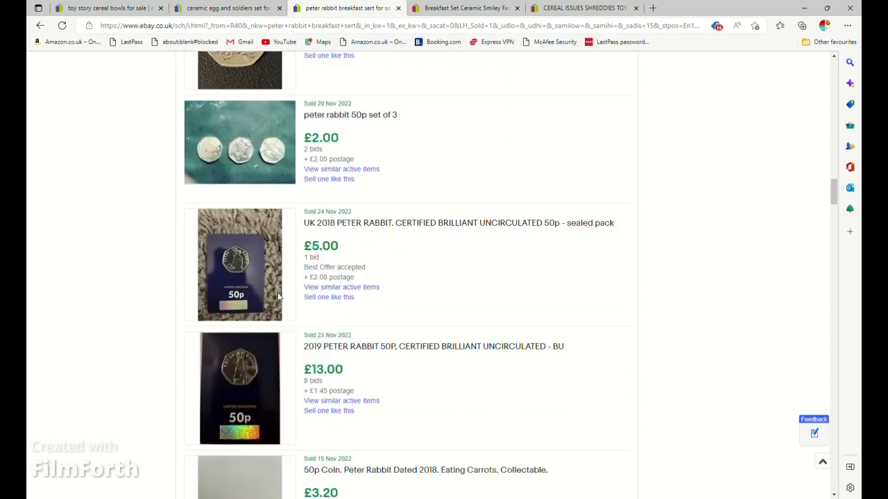
scroll(279, 296, down, 12)
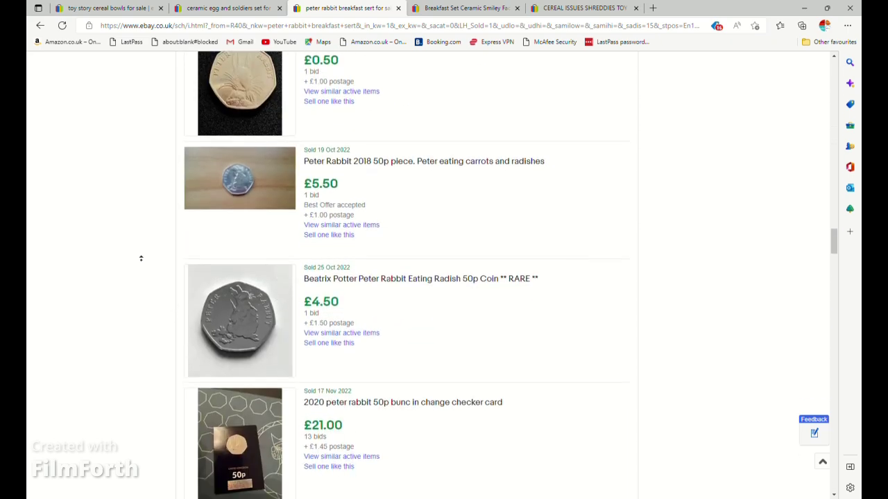
Correct the sold listings search to "peter rabbit breakfast set" and run it again
key(Home)
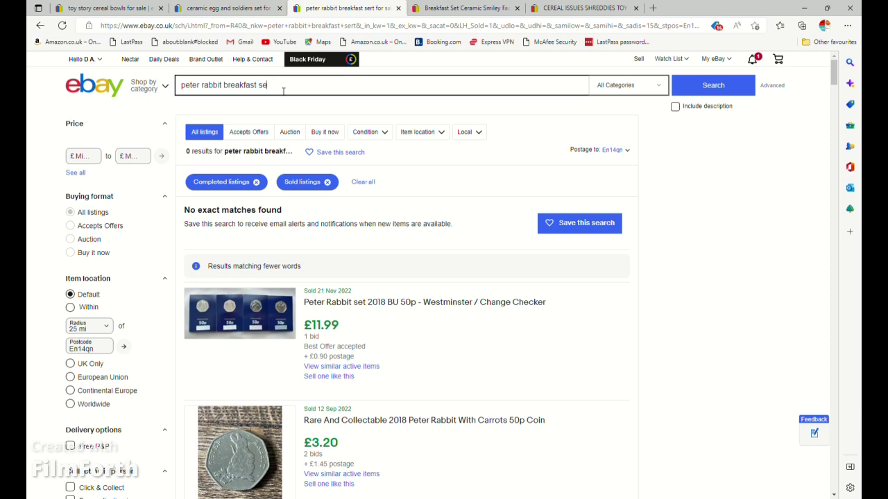
text(t)
key(Return)
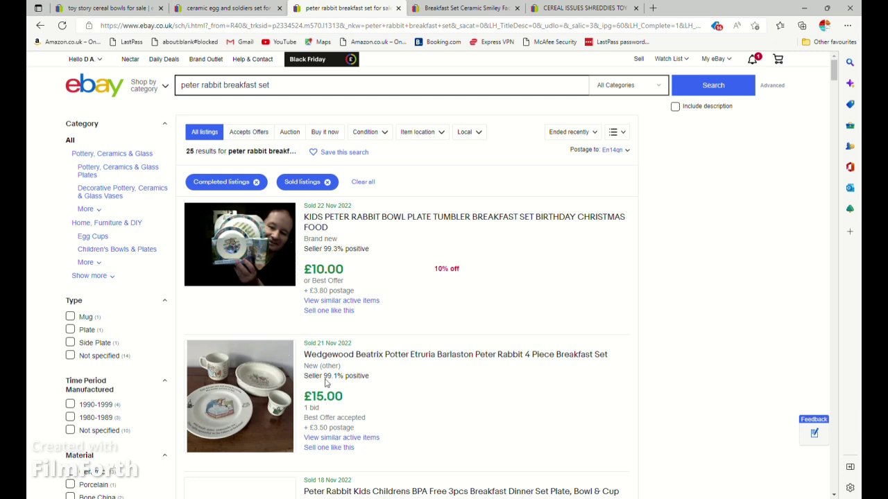
Sort the sold results by highest price and start a similar listing from the unused Wedgewood Peter Rabbit four piece nursery set sold 11 Oct 2022
click(569, 132)
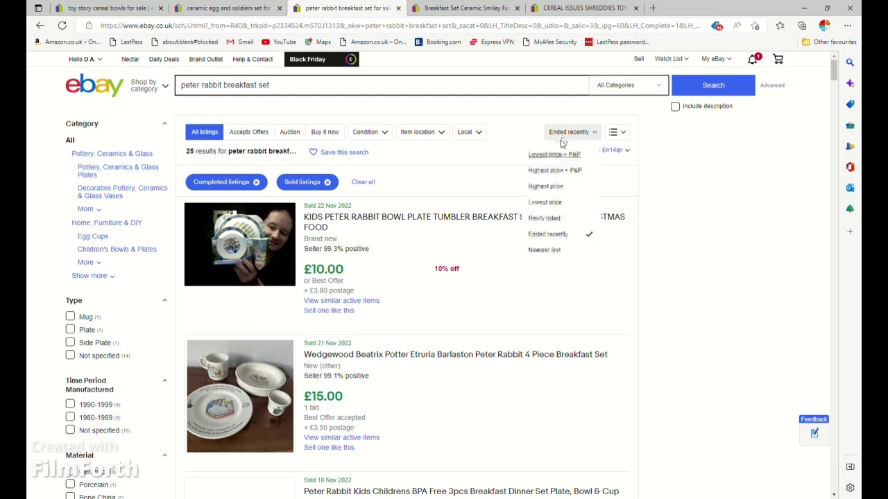
click(555, 186)
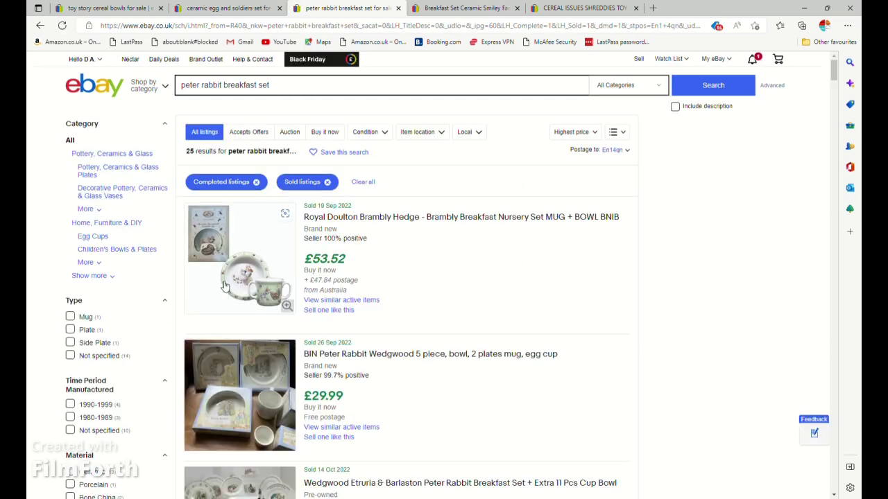
scroll(255, 314, down, 8)
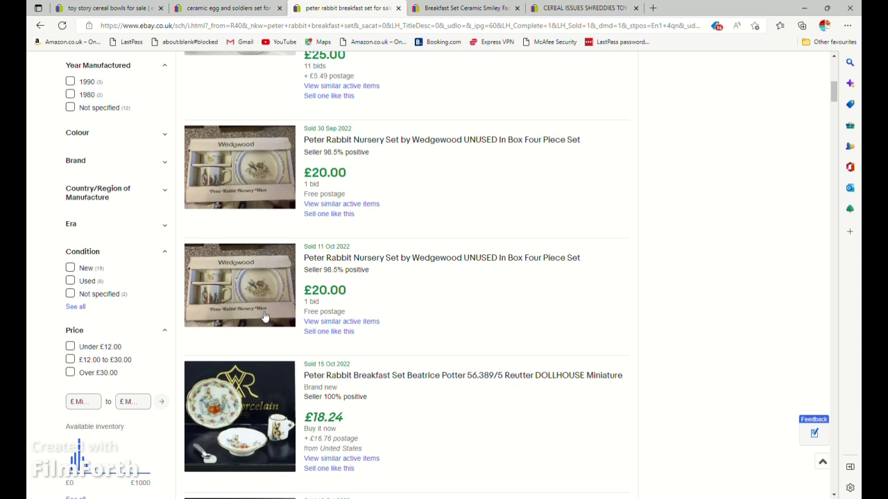
click(319, 333)
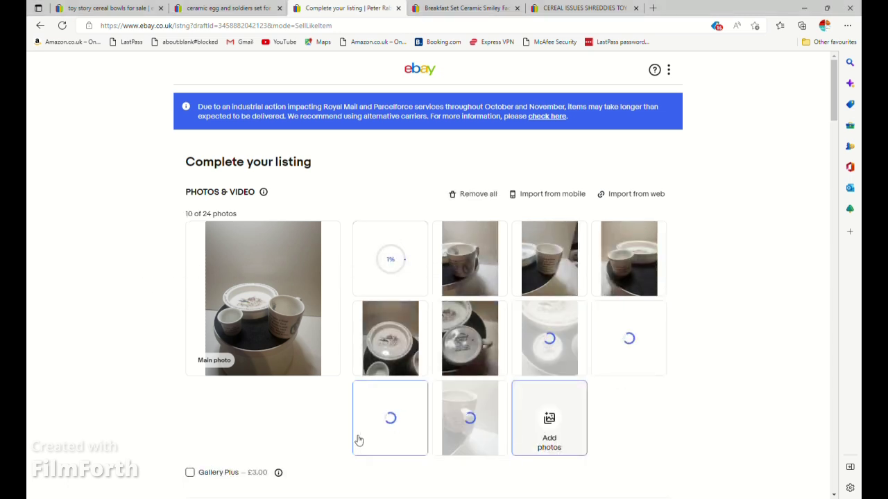
Change the item title to "Peter Rabbit Nursery Set by Wedgewood 3 pieces unboxed see listing" and copy it
scroll(307, 420, down, 3)
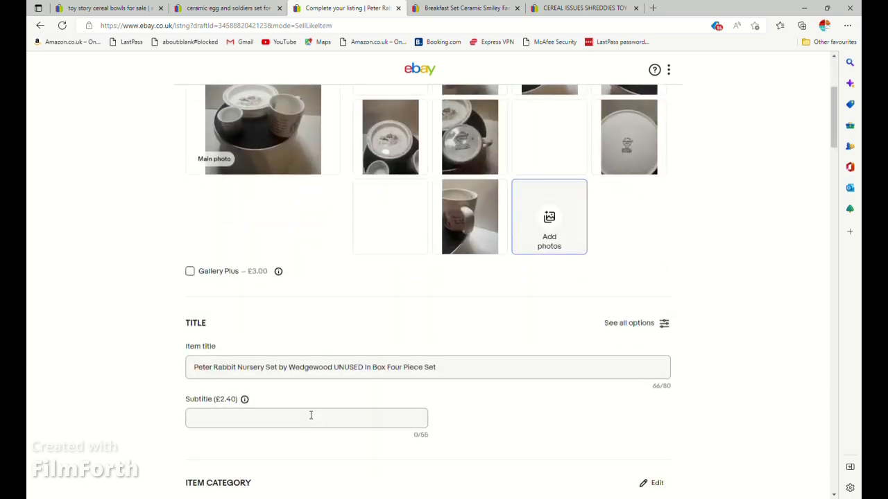
drag(436, 368, 340, 374)
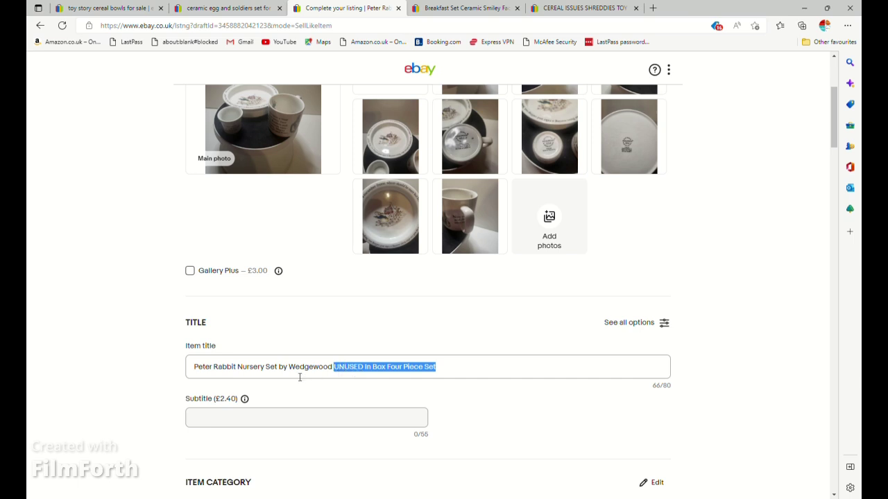
text(3 )
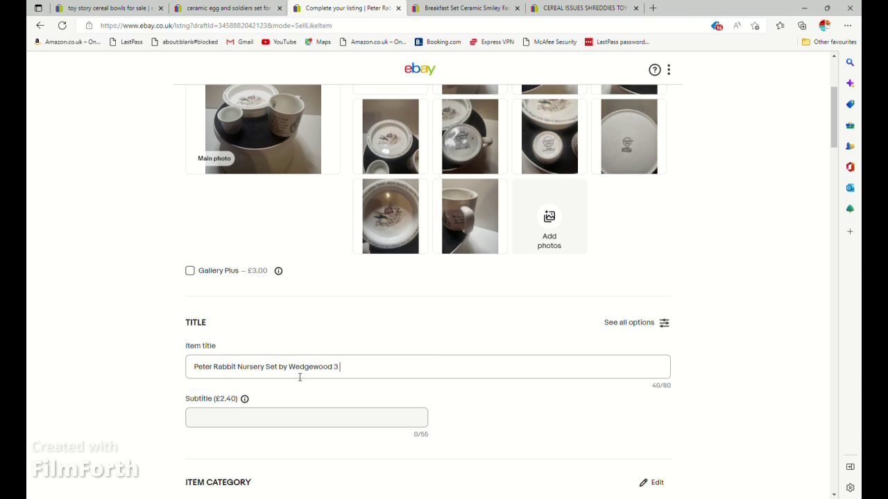
text(pieces unboxed see listing)
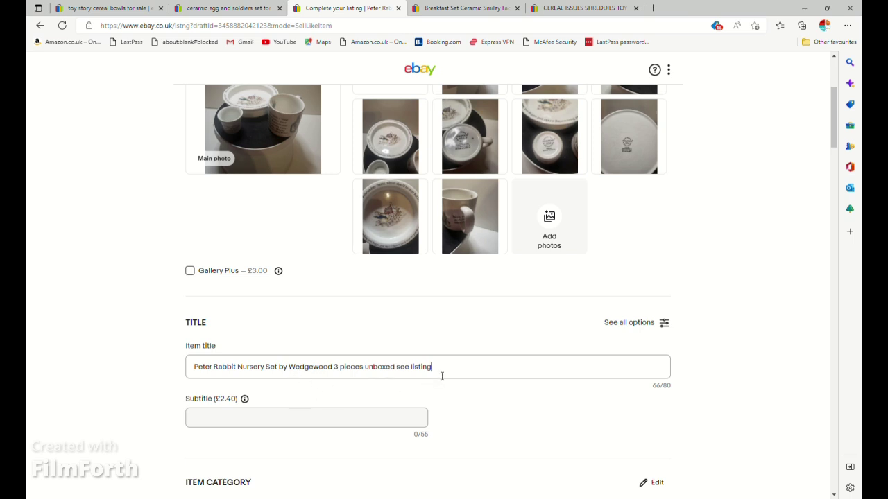
drag(440, 369, 143, 367)
key(ctrl+c)
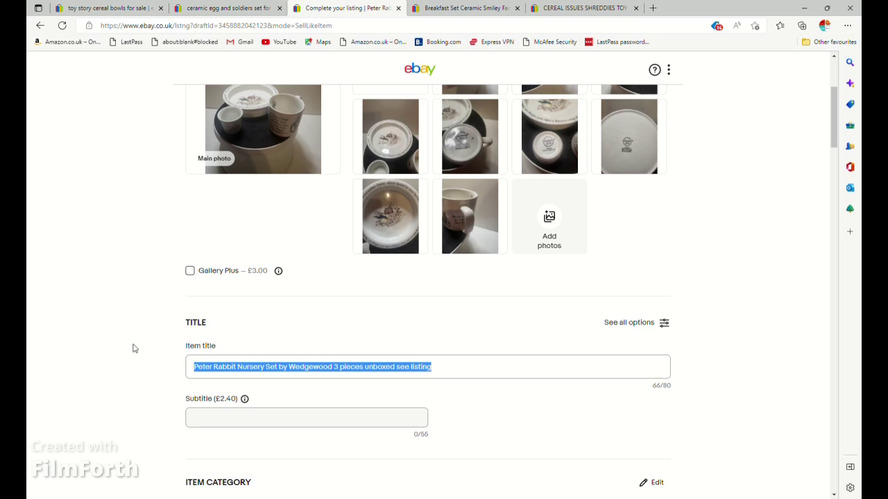
Review the item specifics and production technique options, and check the progress of the photo upload
scroll(132, 347, down, 7)
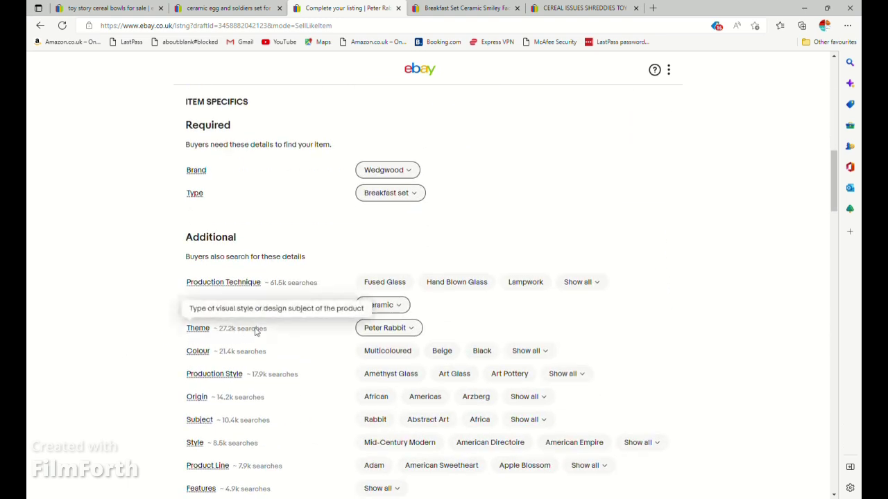
click(571, 286)
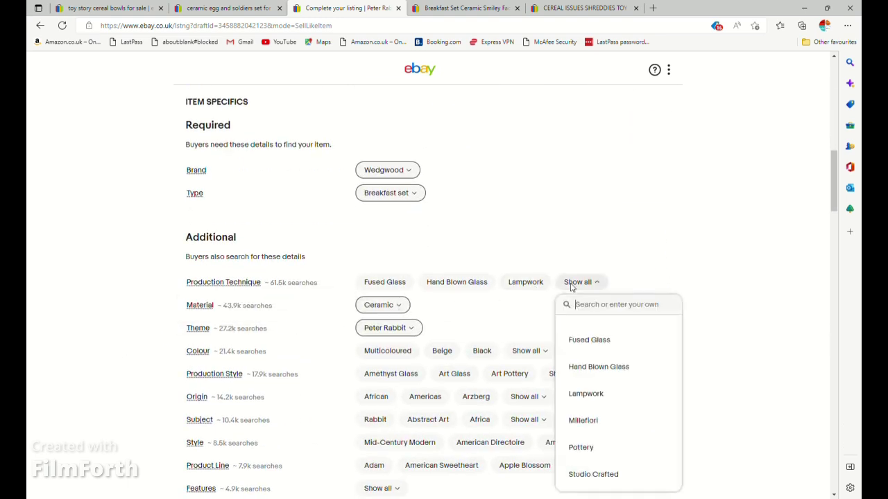
scroll(587, 381, down, 8)
scroll(588, 374, up, 8)
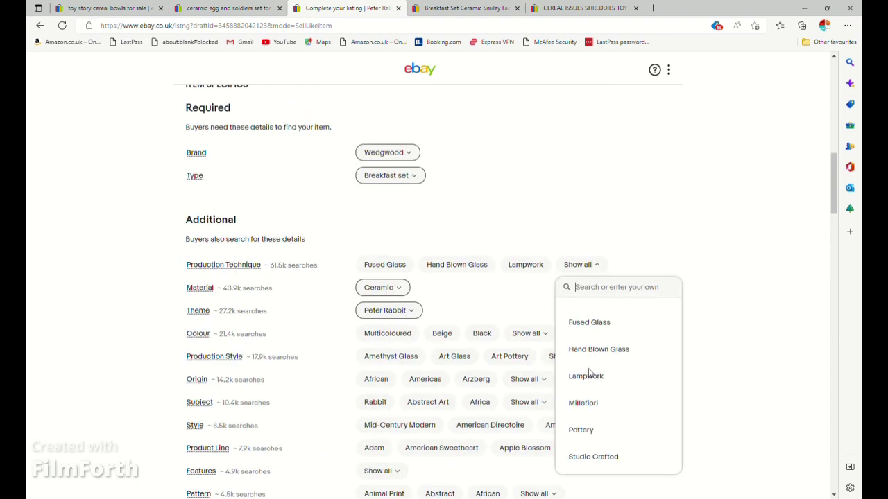
scroll(588, 375, up, 15)
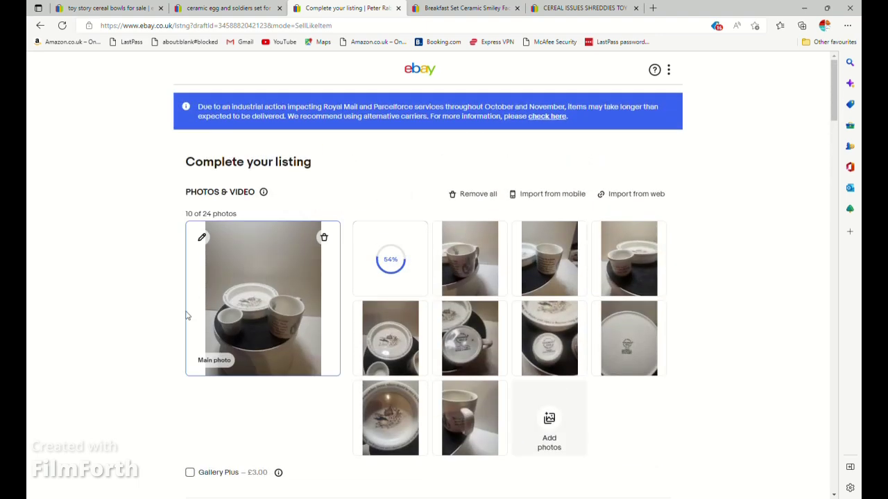
scroll(158, 333, down, 3)
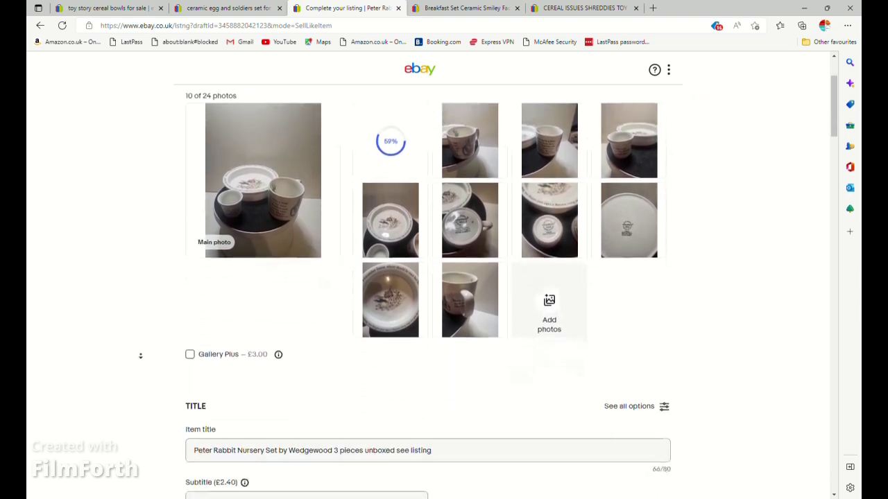
Set the item condition of the Peter Rabbit nursery set to Used
scroll(140, 356, down, 15)
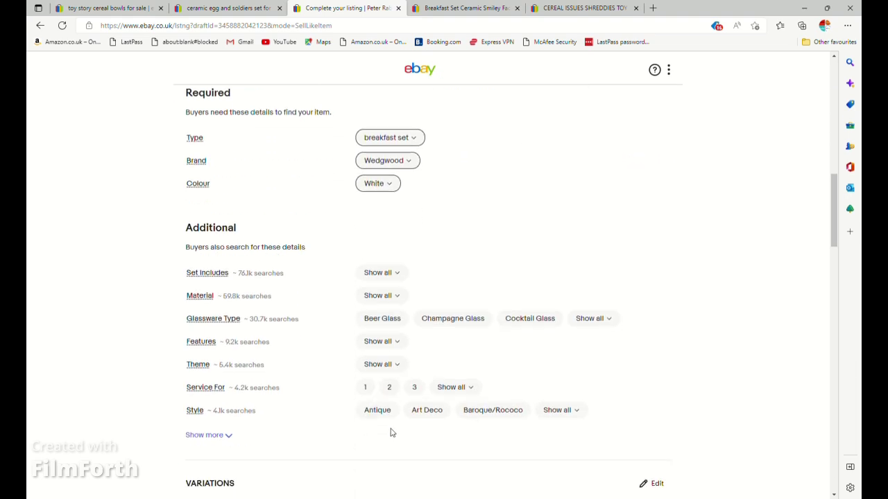
scroll(347, 423, down, 7)
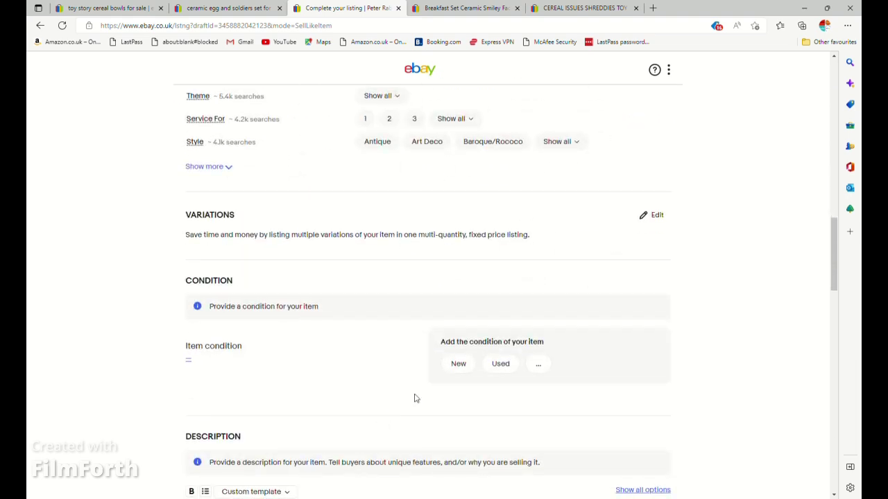
click(500, 363)
Write the description as "i have" plus the copied title, "cup and egg cup good condition" and a note about the chip on the bowl's rim
scroll(372, 382, down, 5)
click(288, 356)
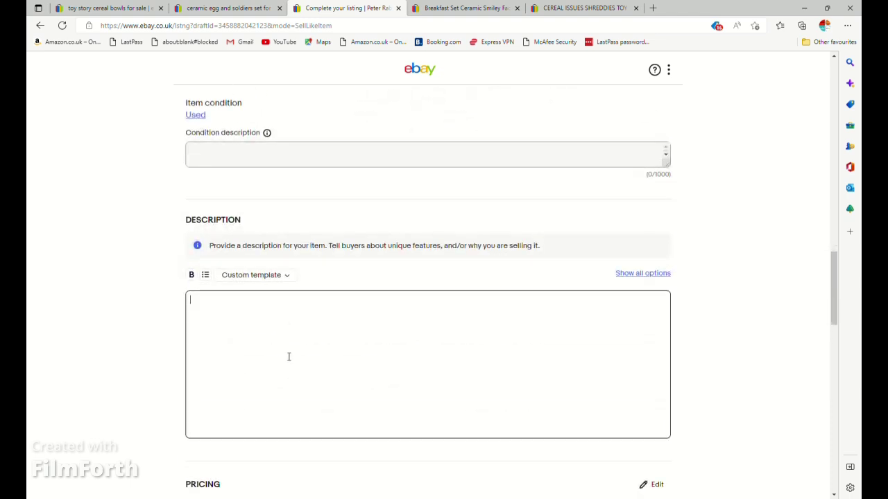
text(i have)
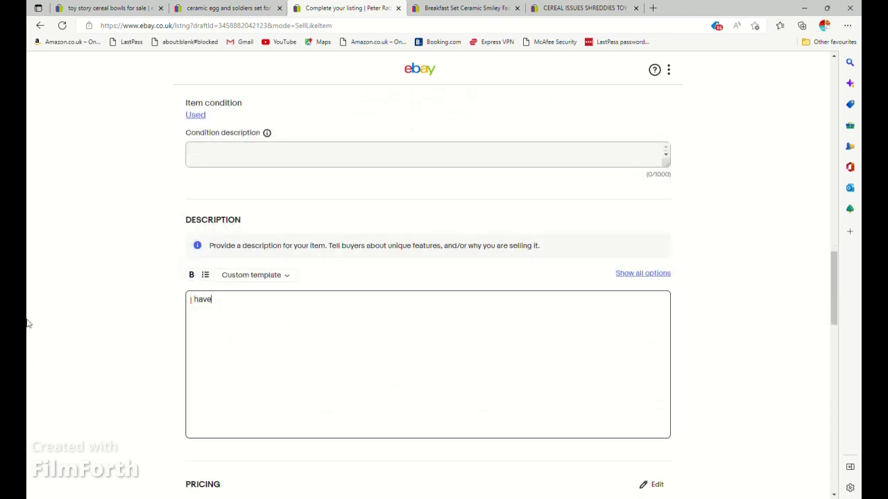
key(ctrl+v)
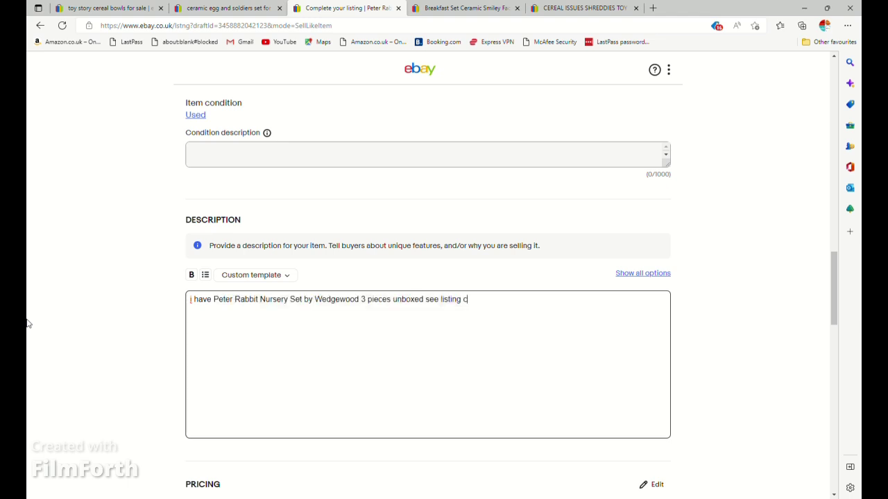
text(cup and egg cup good condition)
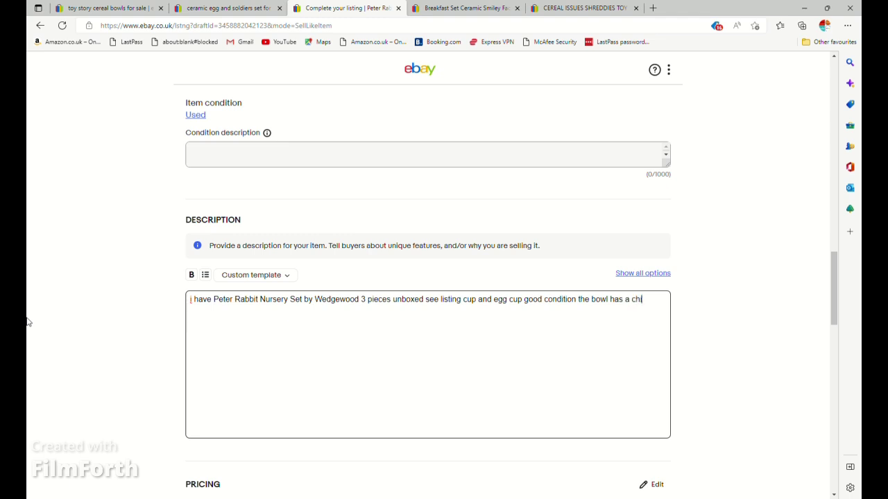
text(the rim)
Set the Buy it now price of the nursery set to £9.99
scroll(28, 317, down, 4)
click(226, 307)
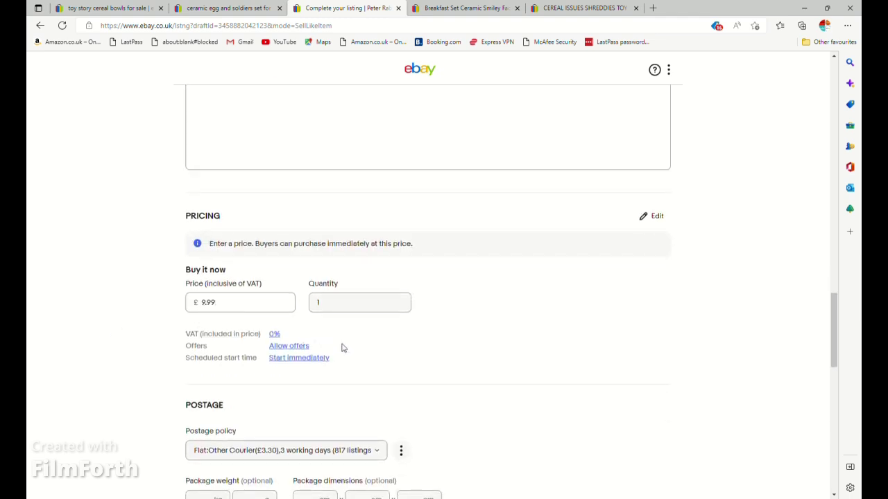
scroll(343, 349, down, 2)
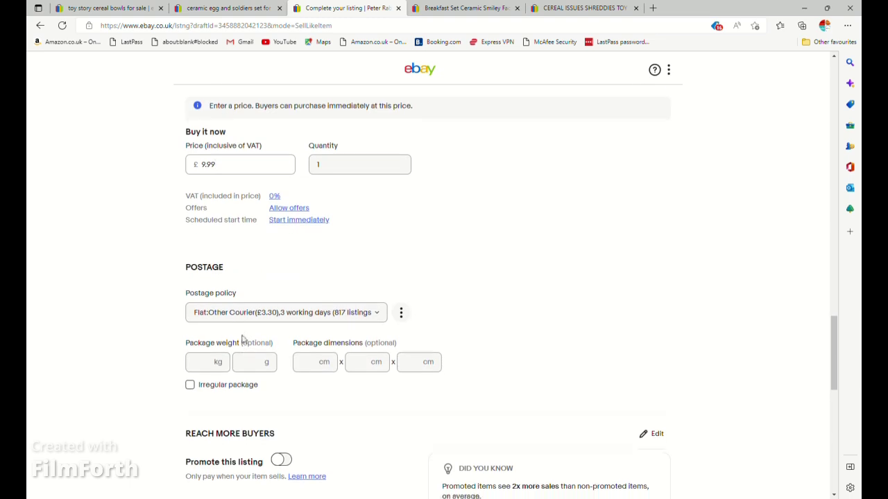
Turn on promotion for the listing and set a custom ad rate of 2.0%
scroll(250, 292, down, 4)
click(281, 195)
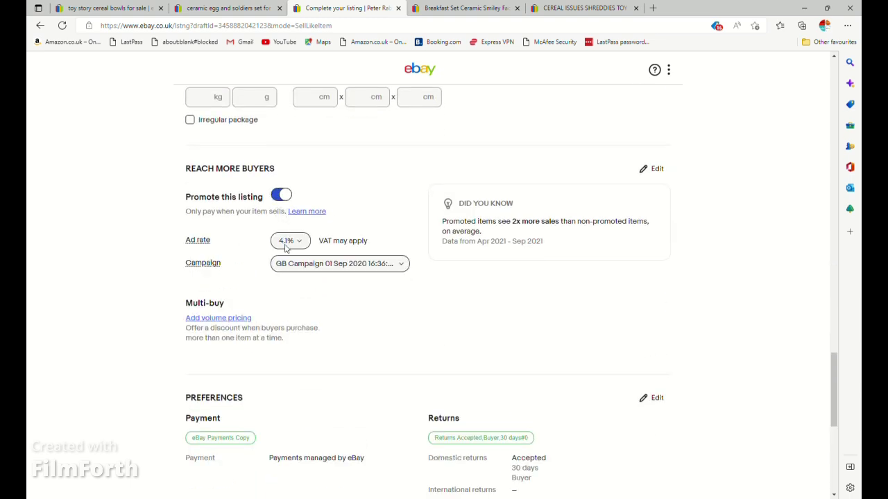
click(285, 246)
text(2.0)
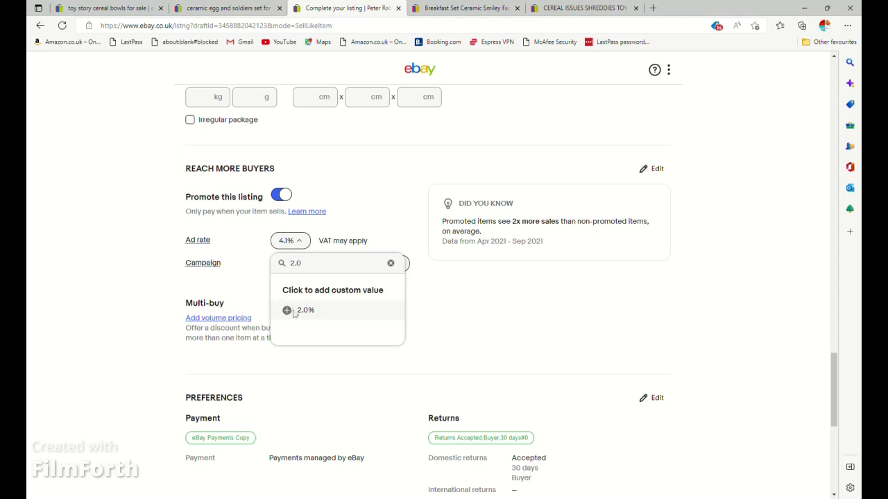
click(293, 312)
Publish the Peter Rabbit nursery set with the displayed fees and return to the active listings
scroll(91, 300, down, 6)
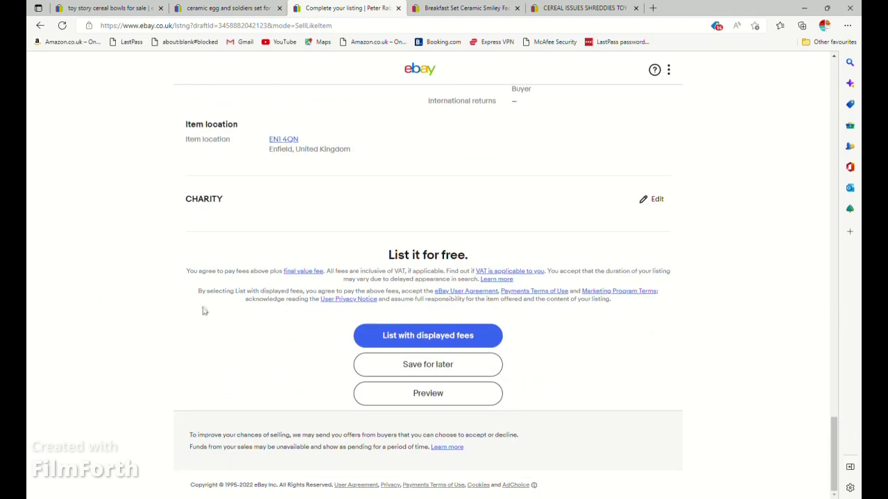
click(386, 335)
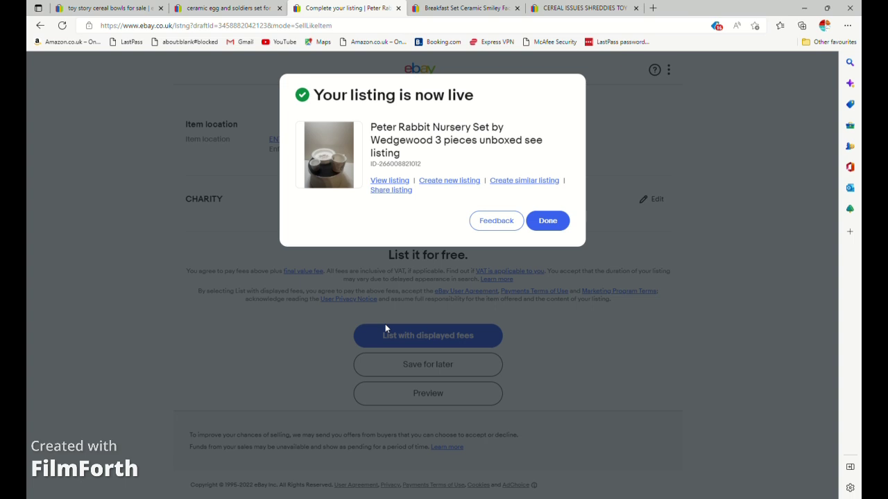
click(559, 222)
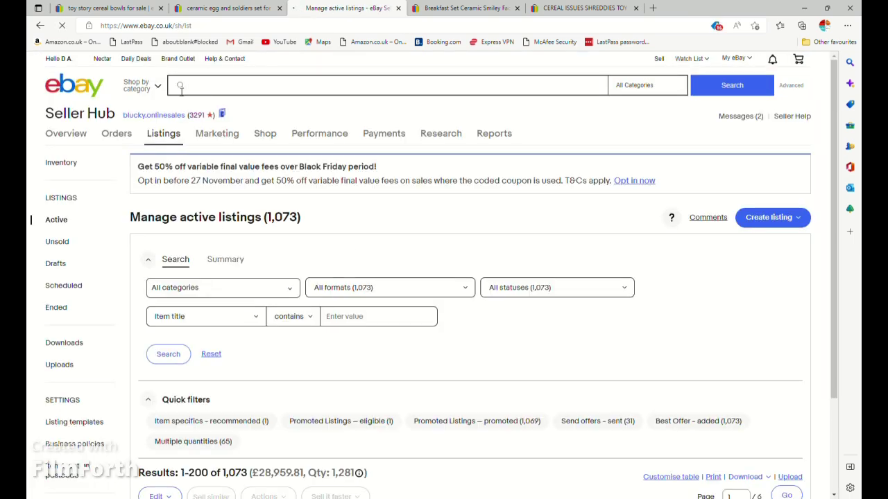
Search eBay for "anchor breakfast set" and look over the first results
text(ancho)
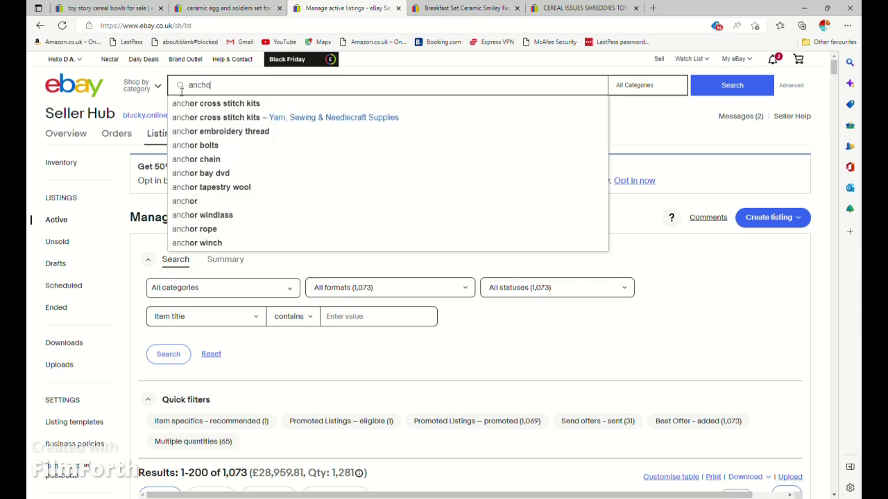
text(r breakfast set)
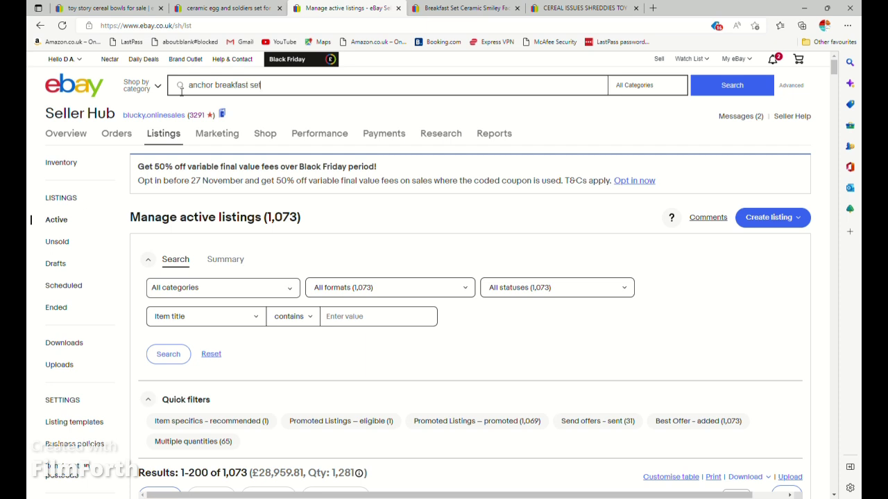
key(Return)
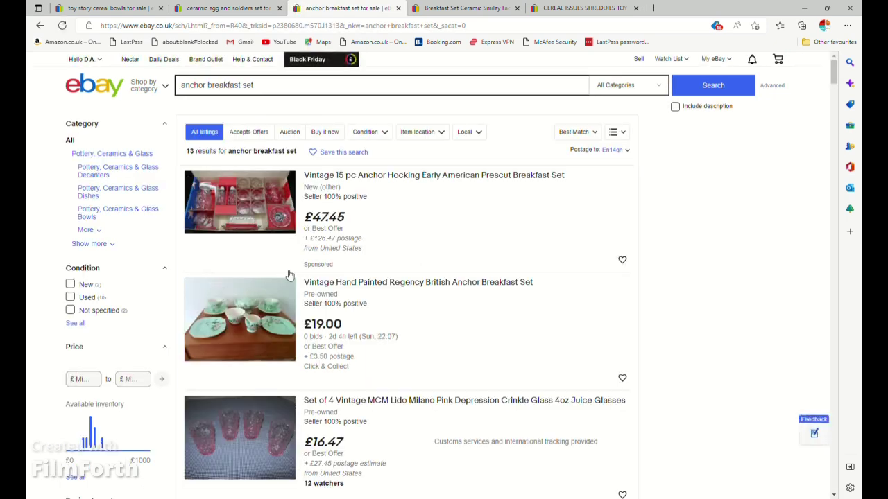
scroll(314, 264, down, 3)
scroll(314, 265, down, 2)
scroll(314, 266, up, 5)
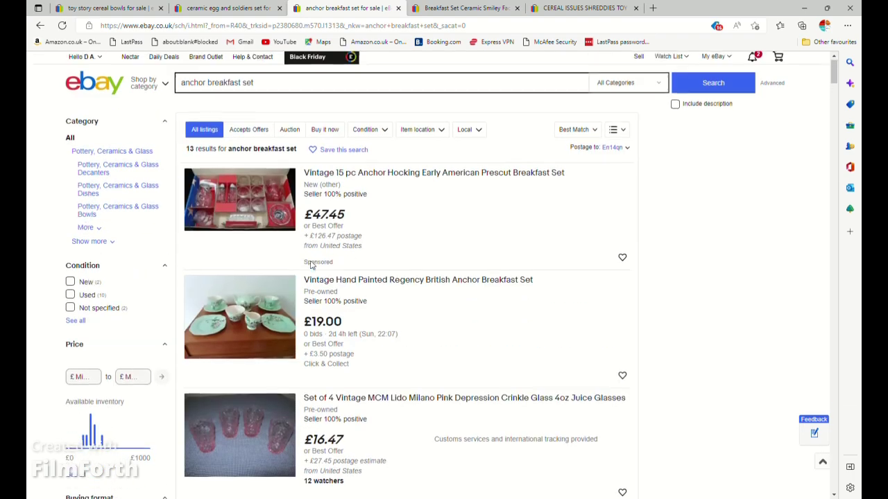
Sort the anchor breakfast set results by highest price, limit them to sold listings and browse them for a matching item
click(571, 133)
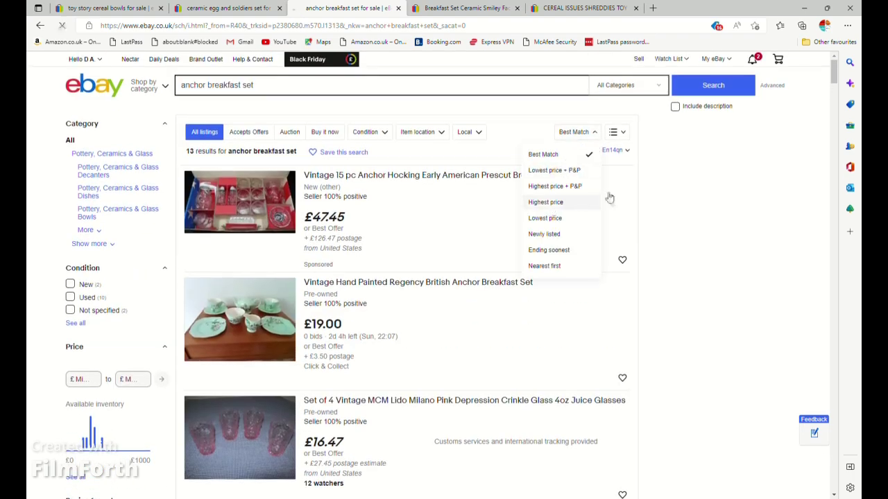
click(589, 202)
click(776, 86)
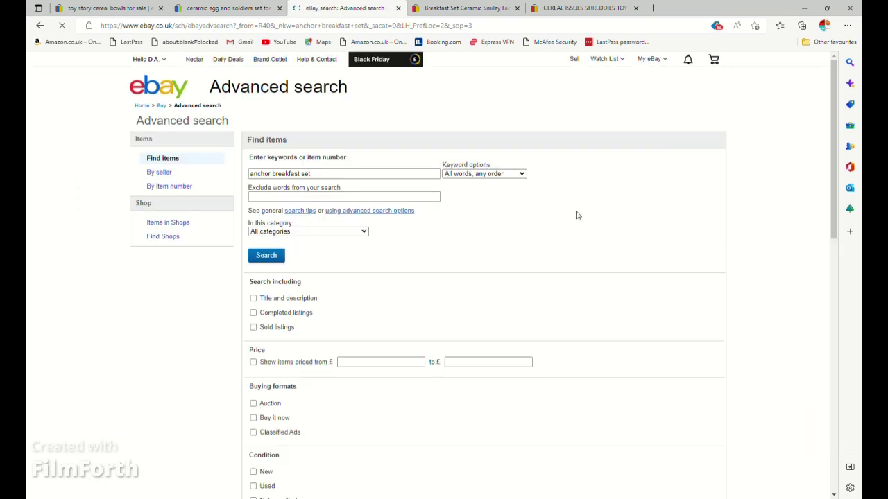
click(283, 328)
click(279, 259)
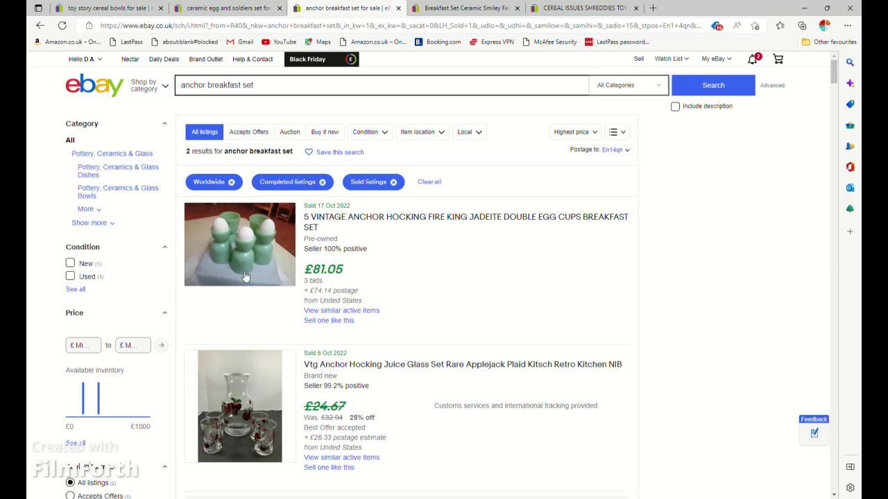
scroll(244, 276, down, 5)
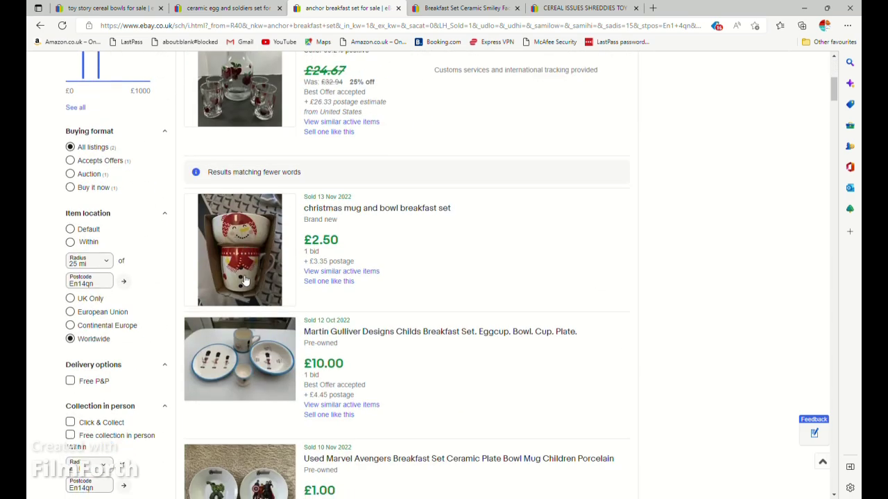
scroll(244, 280, down, 4)
scroll(244, 280, down, 5)
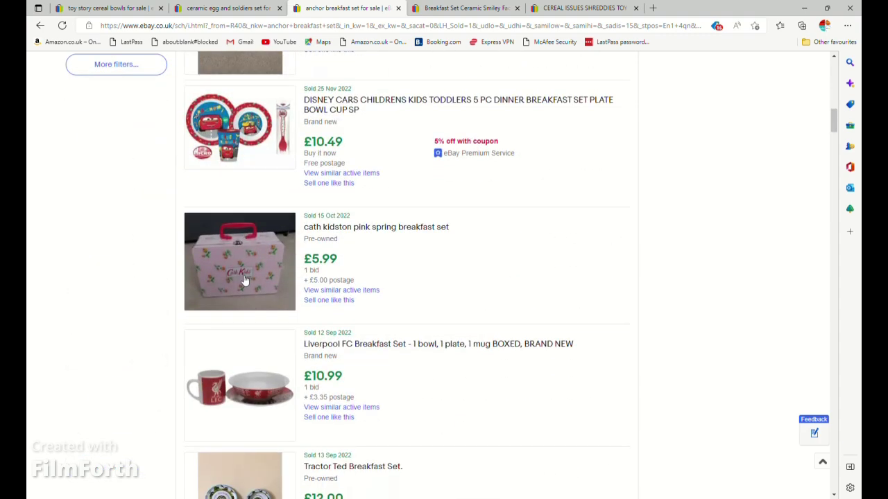
scroll(245, 280, up, 15)
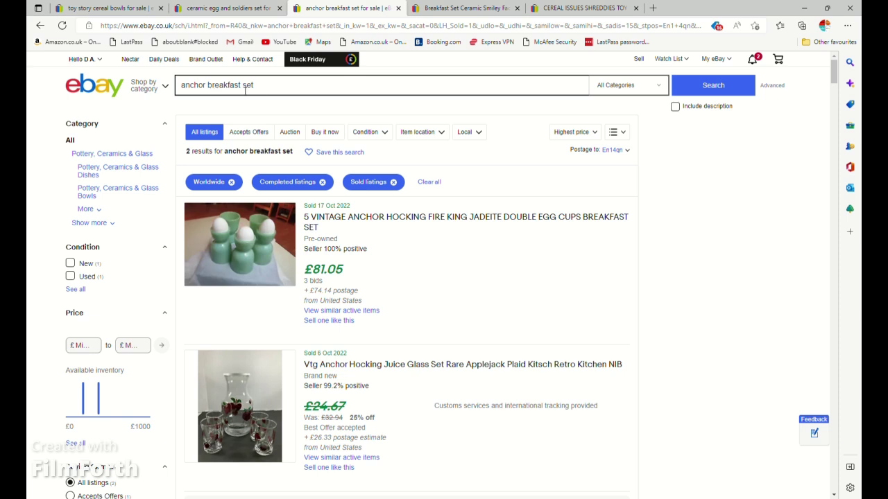
Change the sold listings search to "anchor butter set" and look through the results for a matching Anchor item
drag(247, 88, 211, 90)
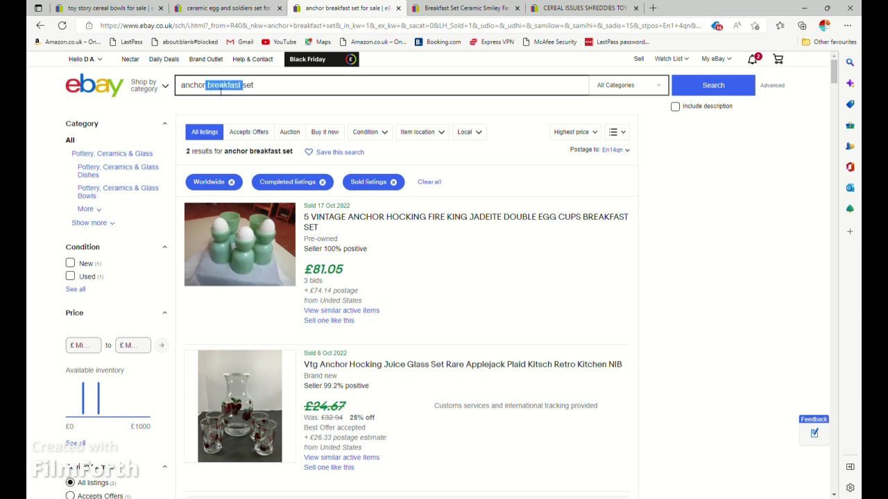
text(butt)
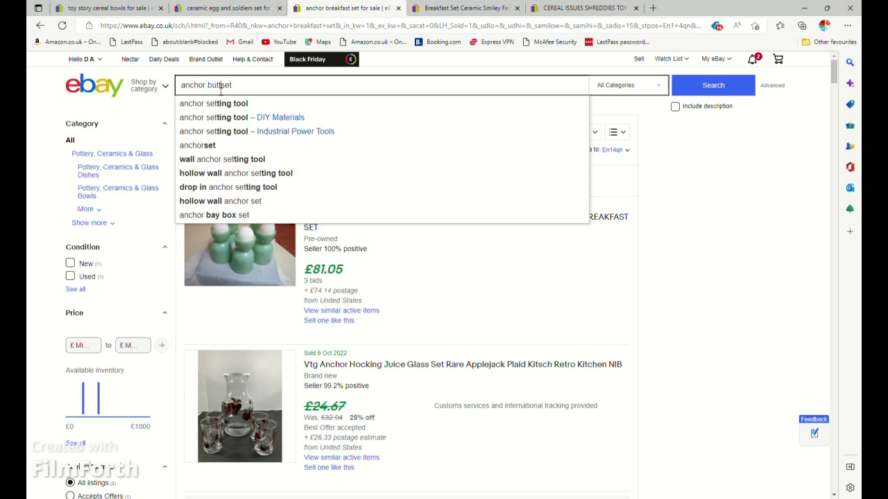
text(er)
key(Return)
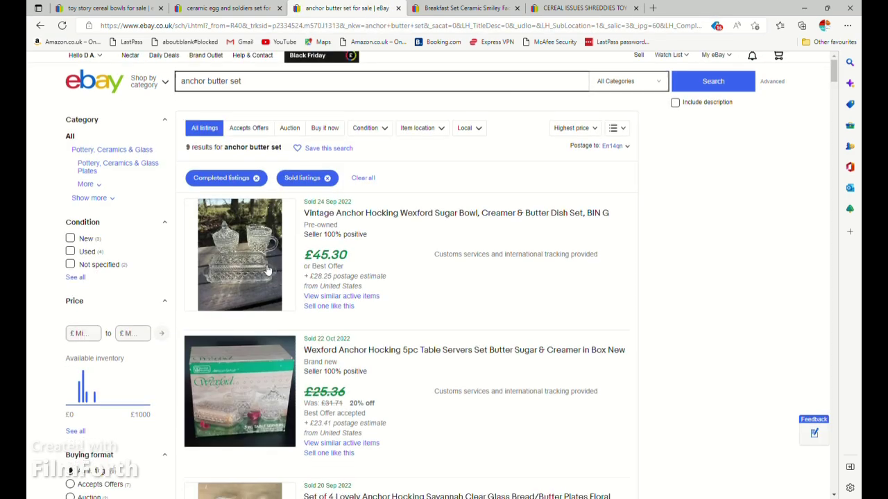
scroll(264, 286, down, 4)
scroll(263, 286, down, 15)
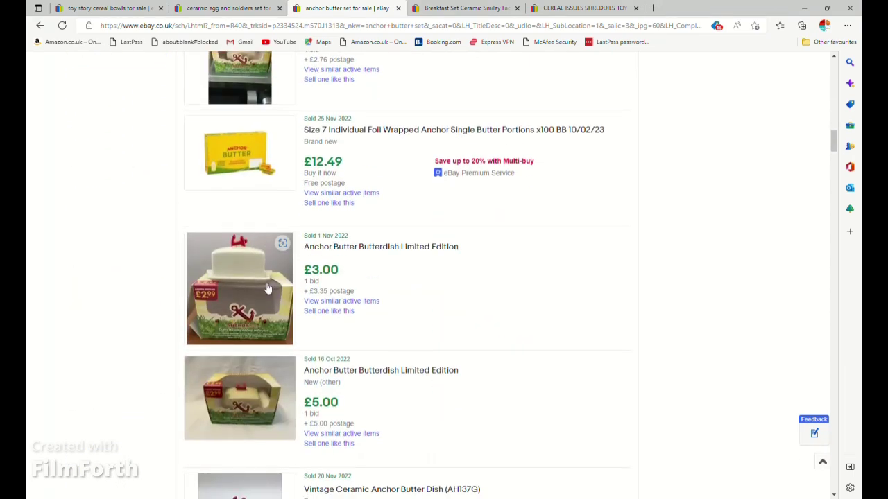
scroll(268, 287, down, 9)
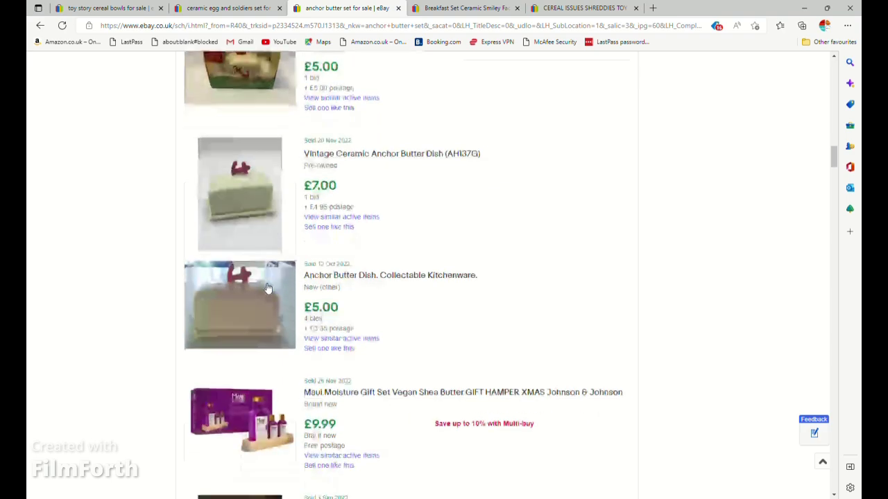
scroll(268, 288, down, 14)
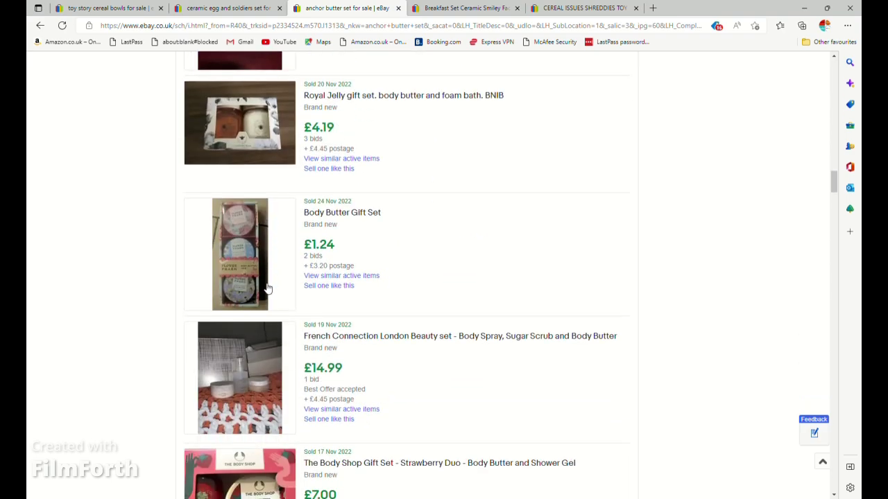
Run the sold listings search for "anchor breakfast set" again and browse the results for a comparable set
middle_click(138, 281)
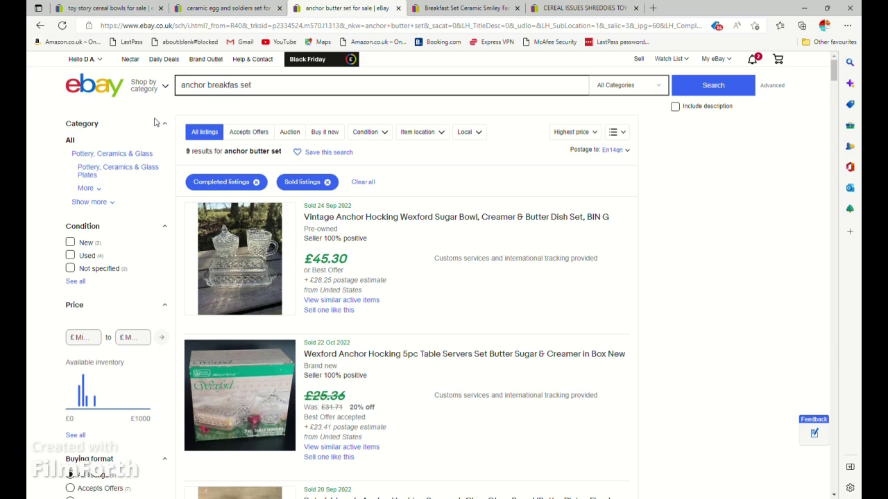
text(t)
key(Return)
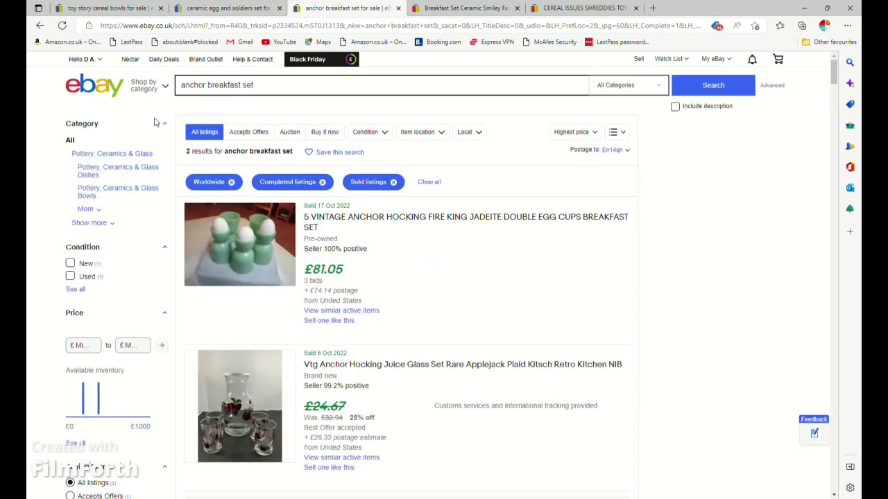
scroll(264, 208, down, 5)
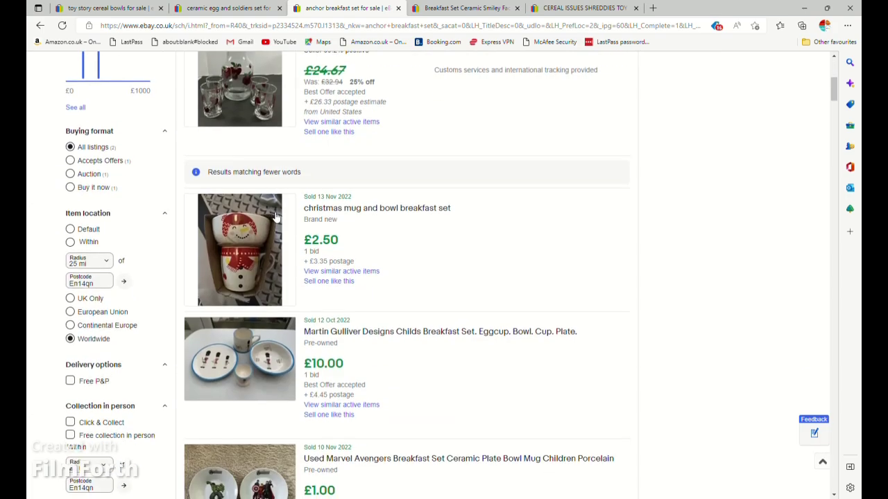
scroll(320, 221, down, 10)
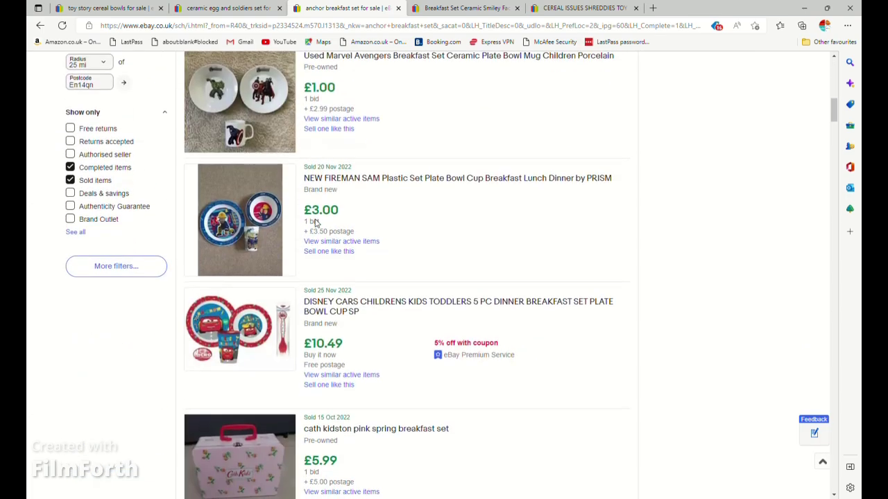
scroll(319, 223, down, 8)
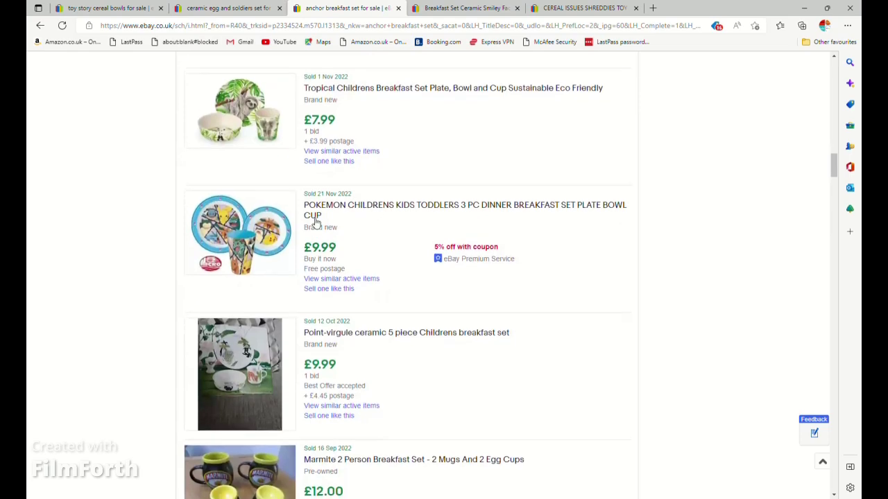
scroll(248, 215, down, 6)
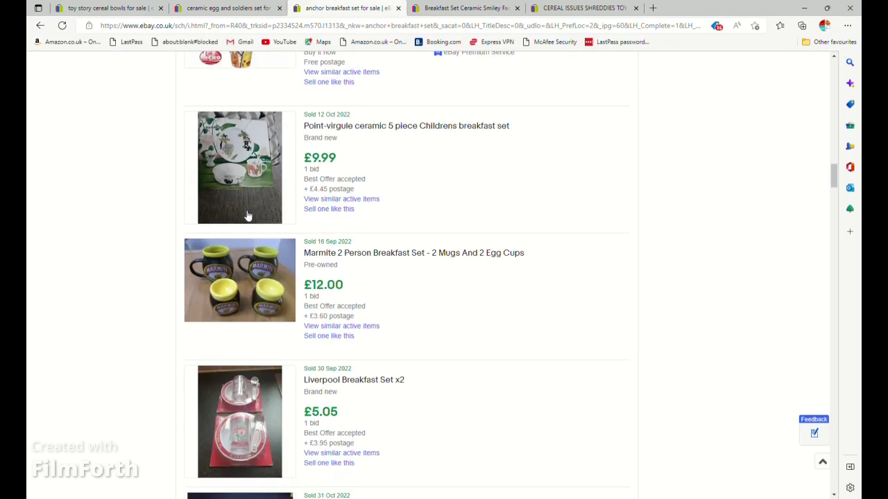
Look further down the sold breakfast set listings for an item comparable to the Anchor set
scroll(248, 216, down, 8)
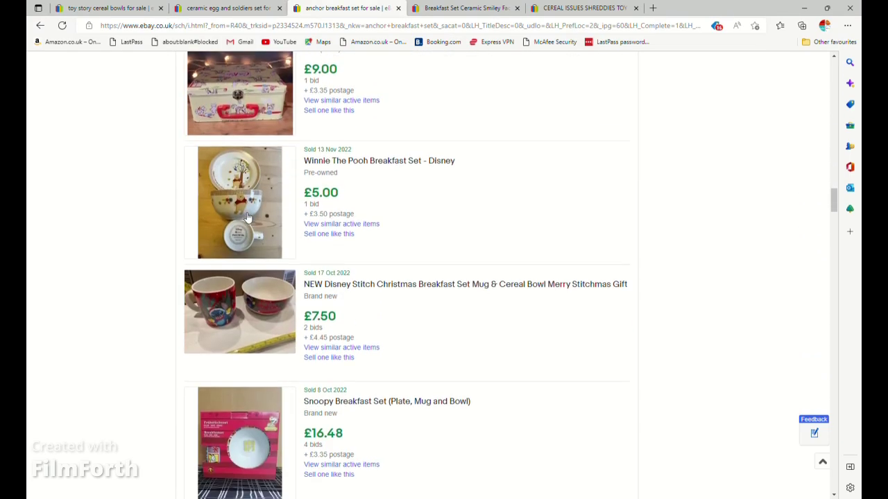
scroll(248, 217, down, 18)
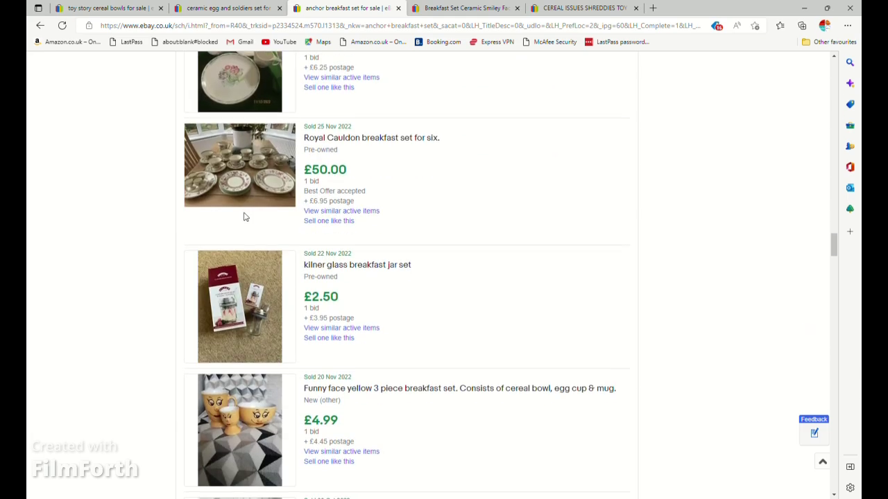
scroll(247, 218, down, 9)
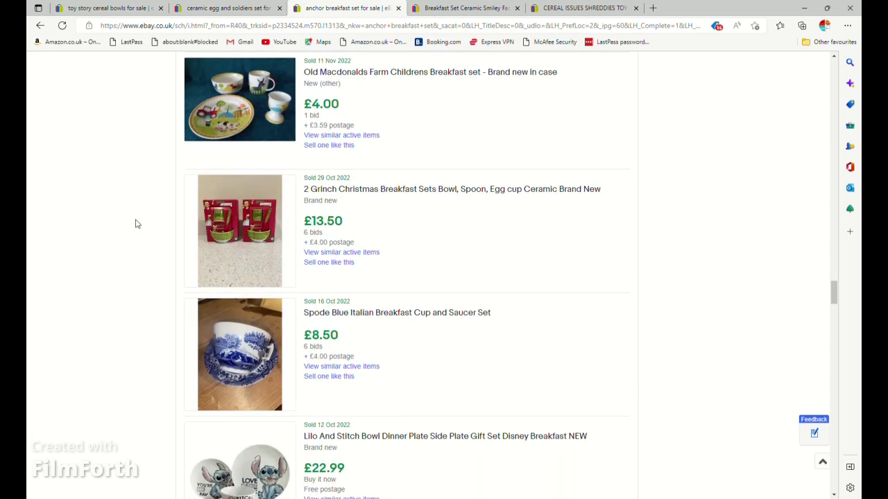
middle_click(143, 228)
scroll(731, 212, up, 4)
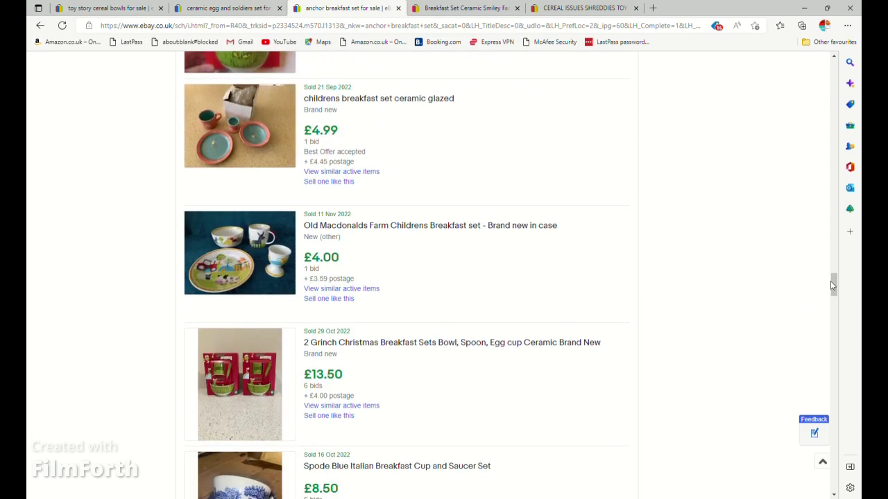
Rerun the "anchor breakfast set" search through Advanced search without the sold listings filter and browse the active listings for a match
drag(830, 281, 829, 197)
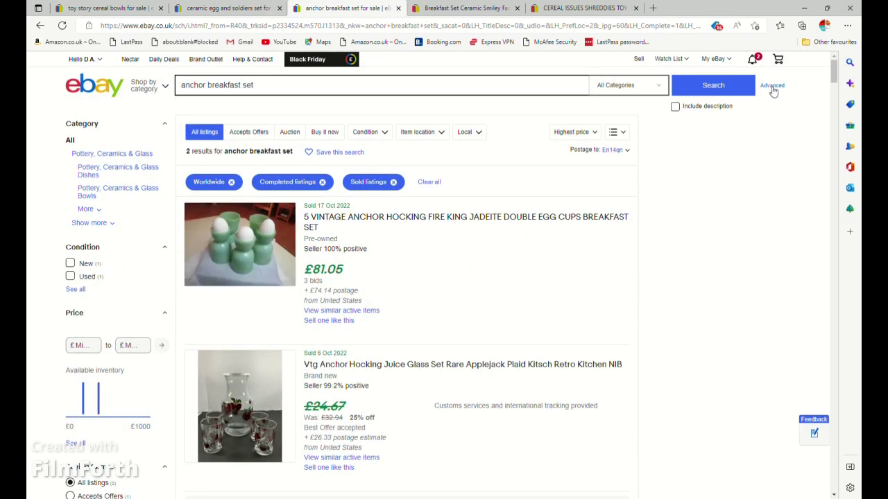
click(779, 88)
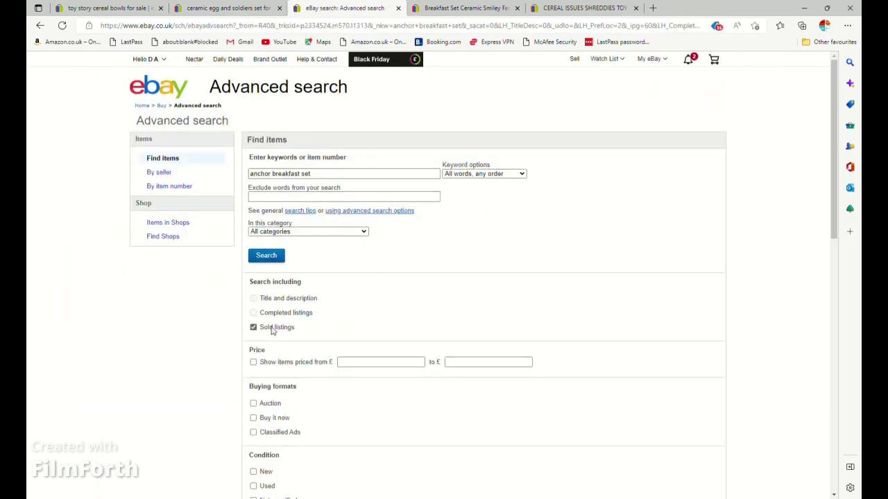
click(269, 260)
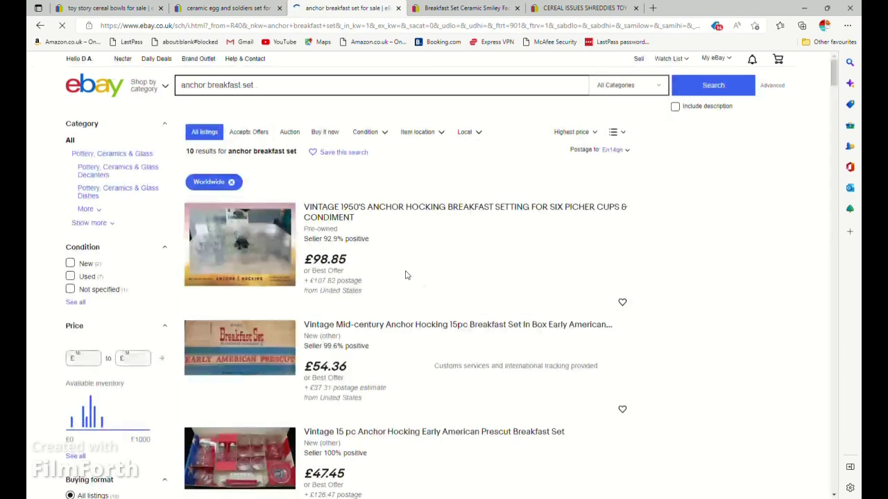
scroll(353, 283, down, 12)
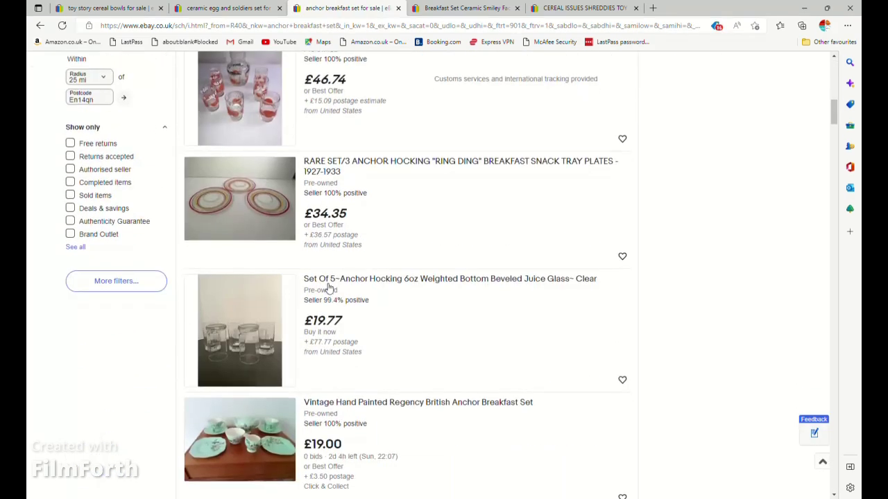
scroll(329, 287, down, 3)
scroll(324, 287, down, 10)
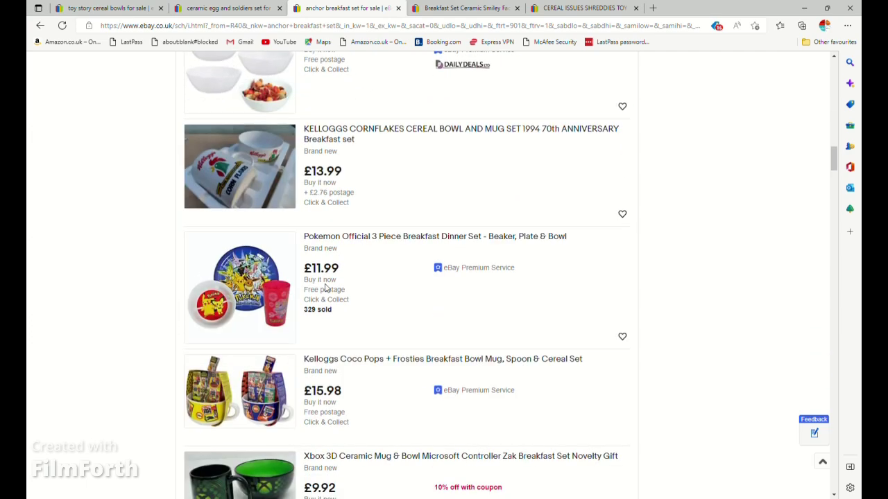
scroll(329, 288, down, 13)
scroll(329, 288, down, 14)
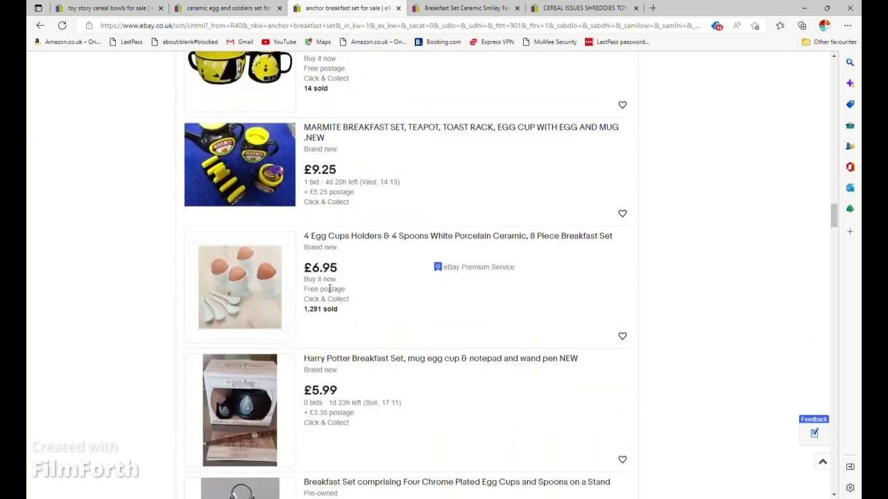
scroll(329, 289, down, 16)
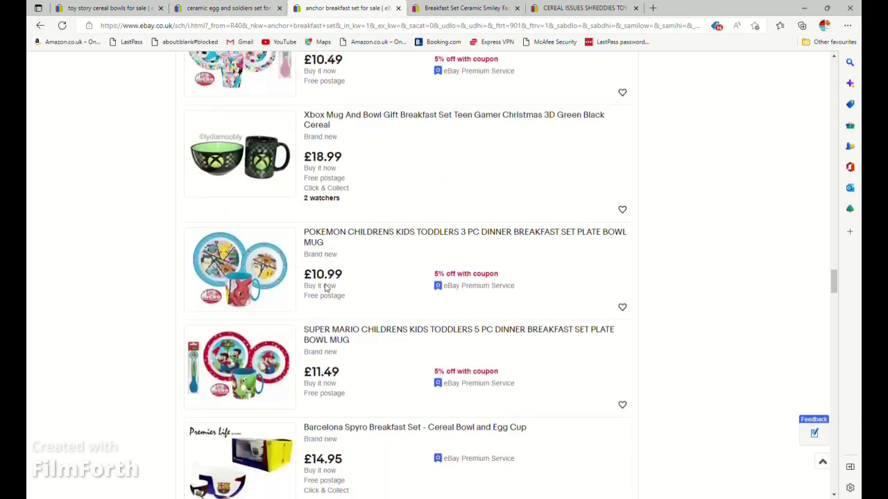
scroll(325, 288, down, 20)
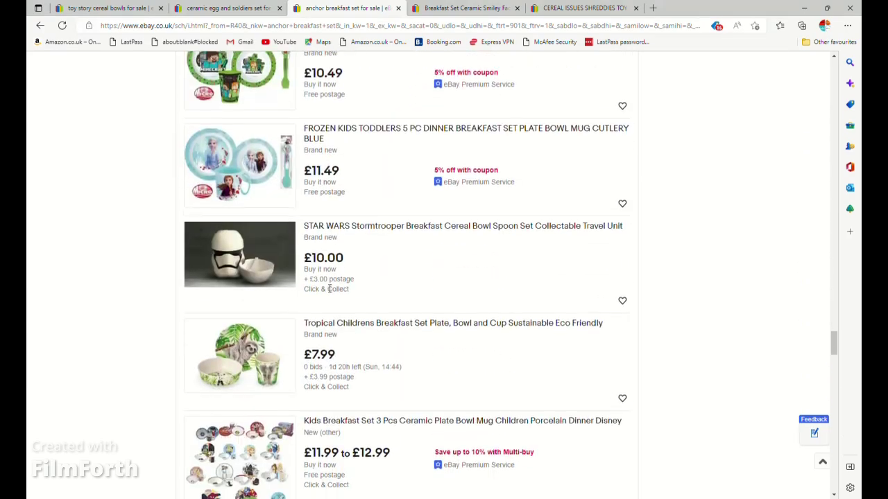
scroll(325, 288, down, 5)
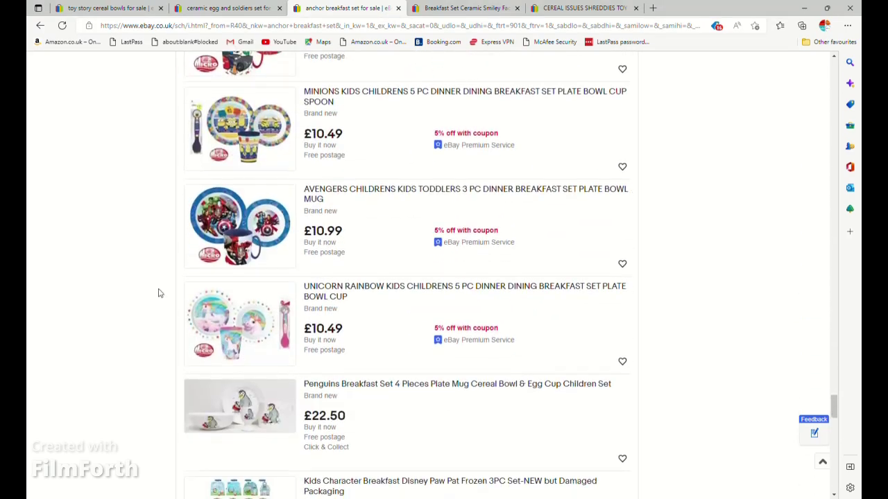
Change the active listings search to "anchor butter"
key(Home)
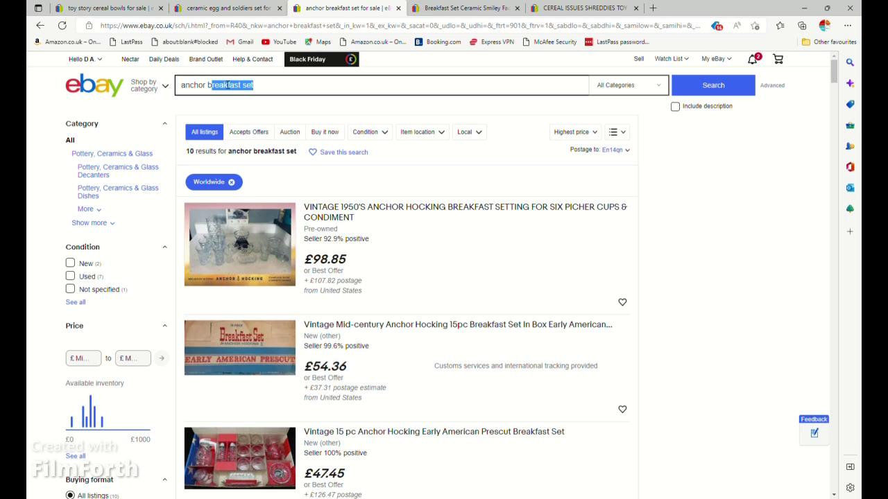
text(tter)
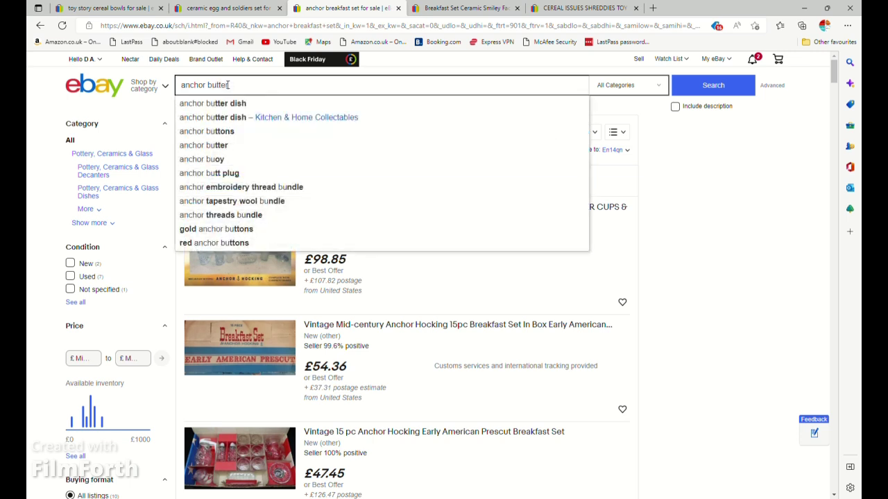
key(Return)
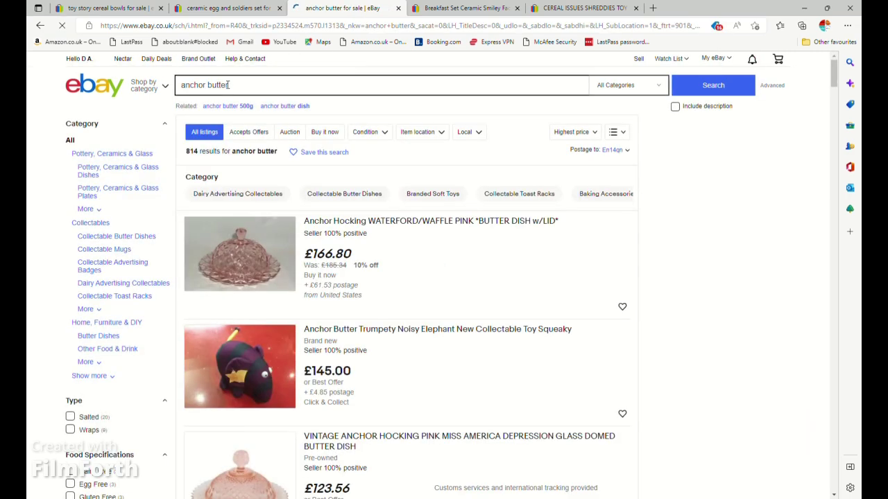
Examine the active anchor butter listings, sorted by highest price, for items comparable to the breakfast set
scroll(303, 150, down, 5)
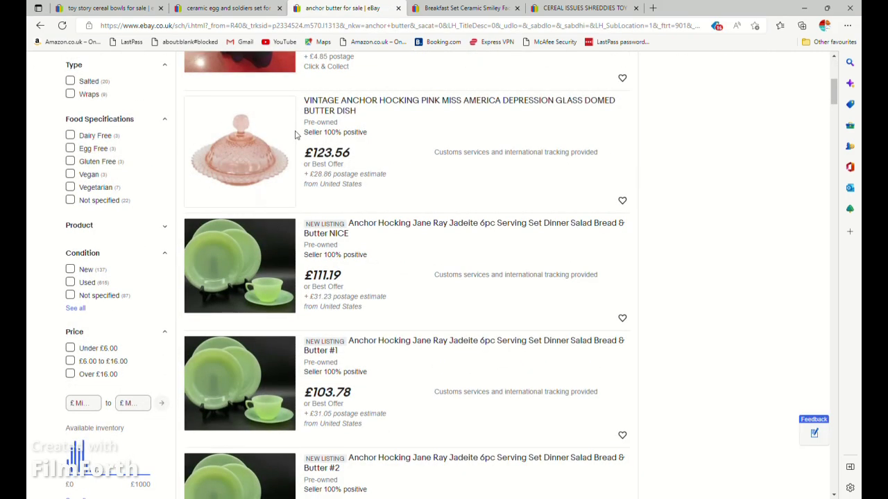
scroll(277, 172, down, 12)
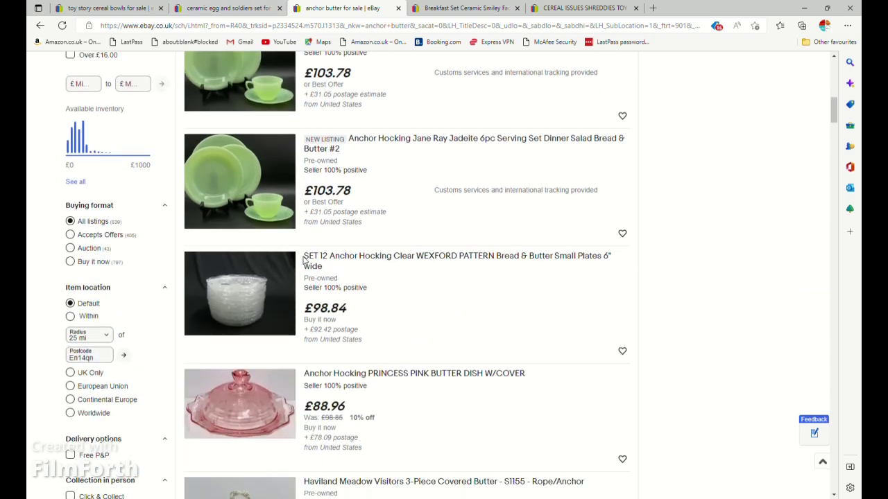
scroll(299, 267, down, 5)
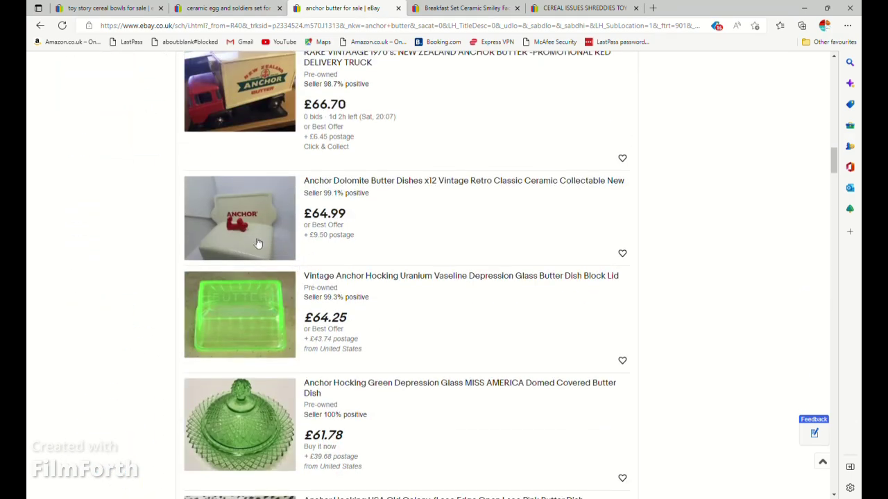
scroll(257, 246, down, 13)
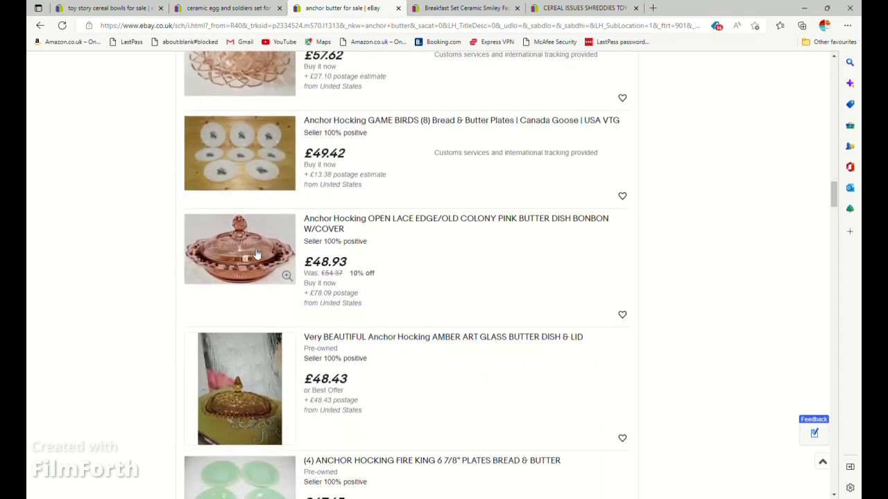
scroll(253, 254, down, 16)
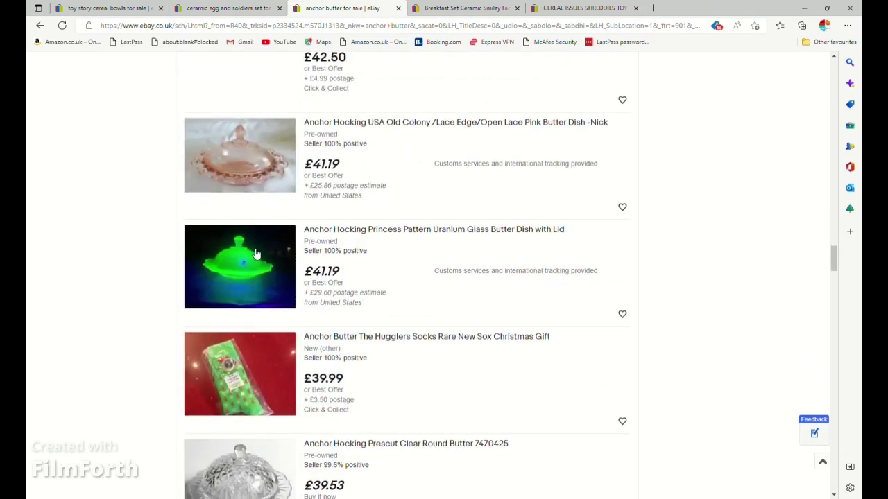
scroll(255, 255, down, 20)
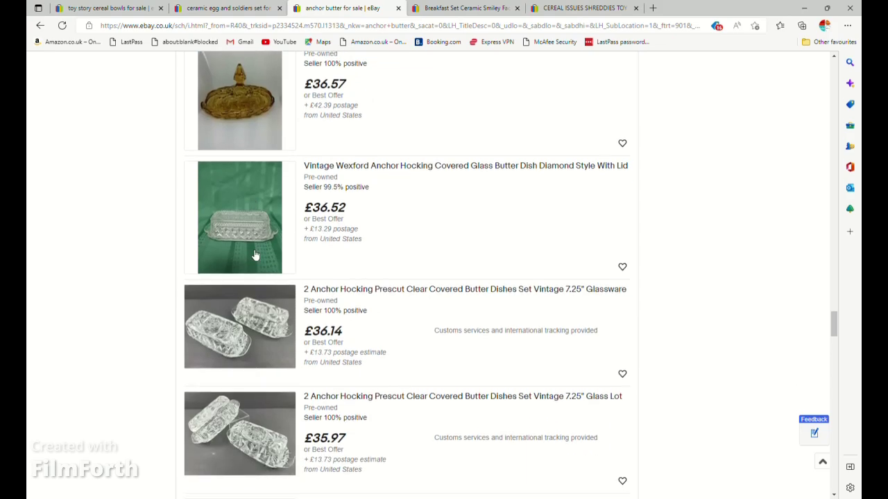
scroll(255, 256, down, 20)
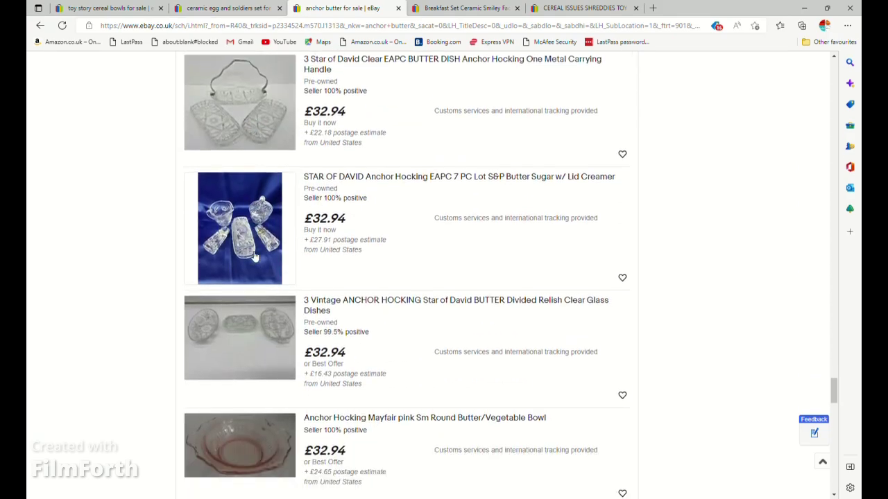
scroll(252, 256, down, 7)
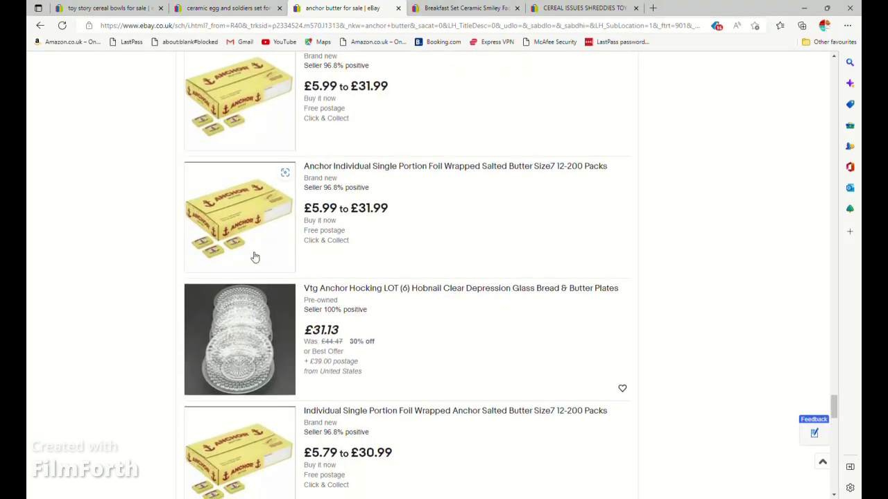
scroll(253, 258, down, 3)
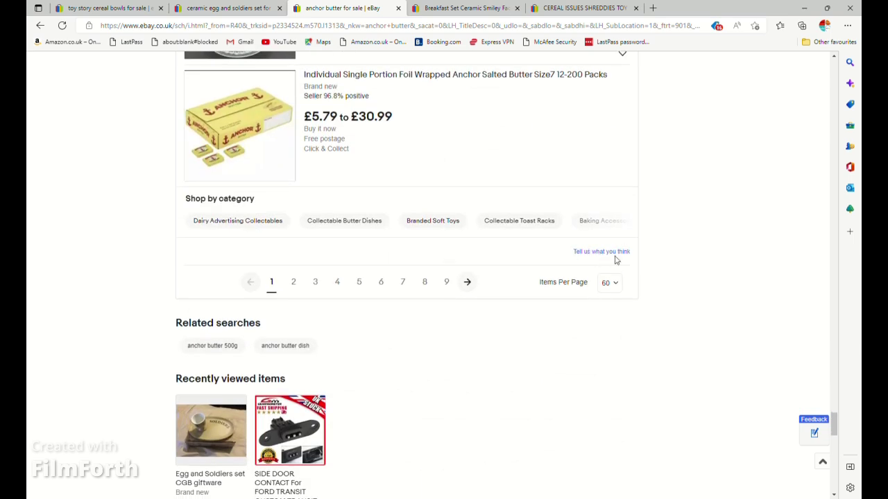
Show 240 items per page and restrict the anchor butter search to sold listings through Advanced search
click(610, 283)
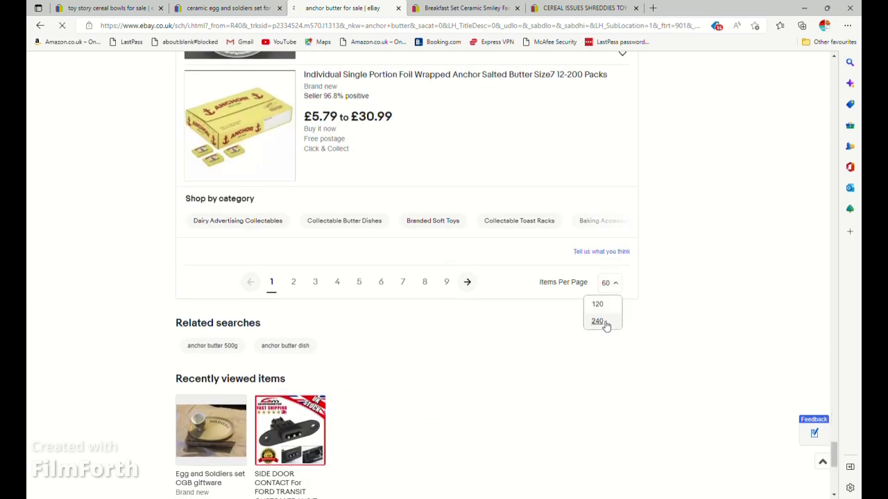
click(599, 322)
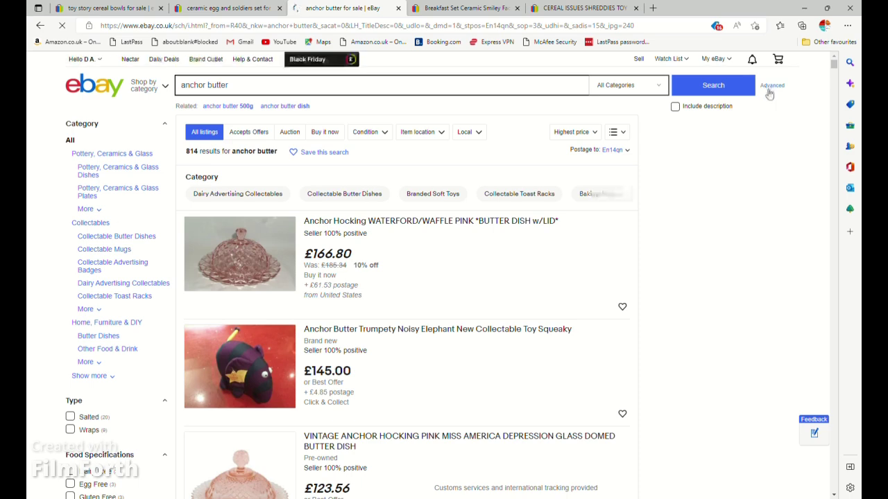
click(768, 86)
click(286, 329)
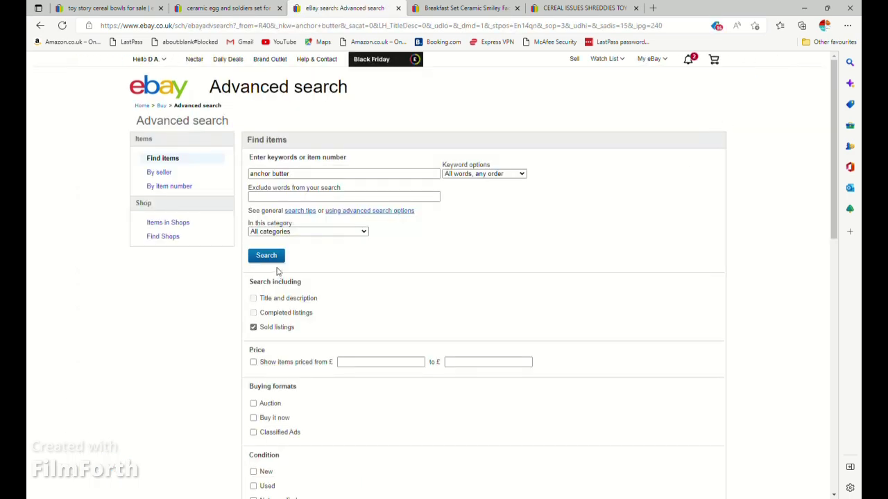
click(278, 257)
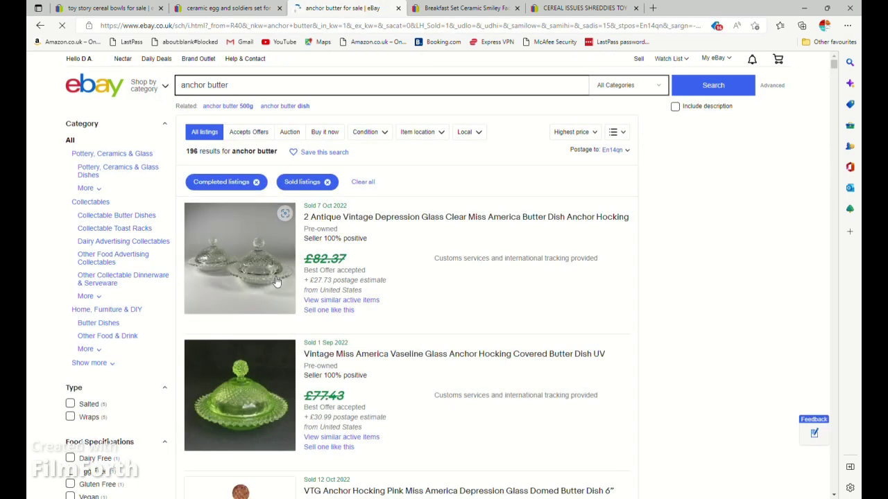
Start a similar listing from the sold "Anchor Butter Dish Limited Edition Boxed Vintage Collectible" in the results
scroll(277, 277, down, 8)
scroll(271, 291, down, 6)
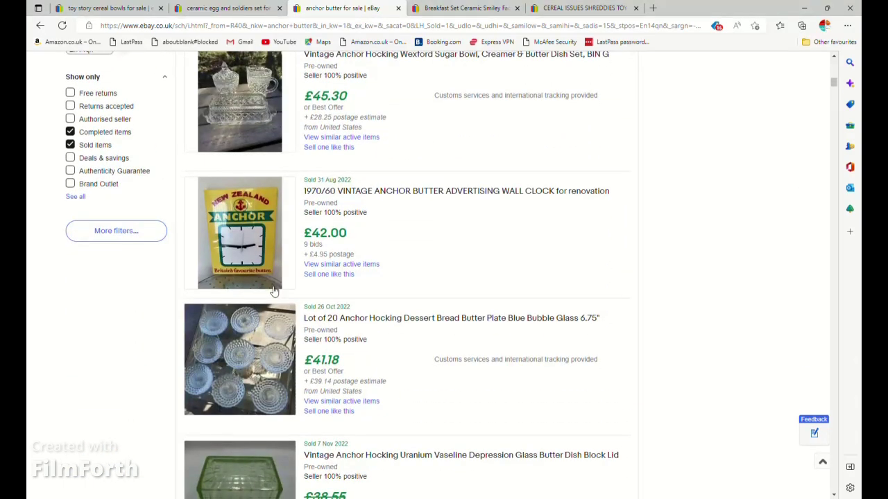
scroll(274, 291, down, 8)
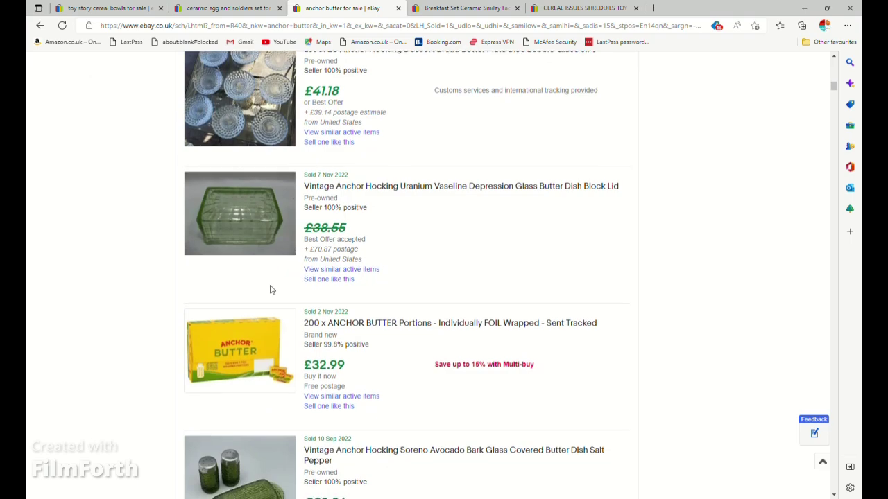
scroll(272, 290, down, 6)
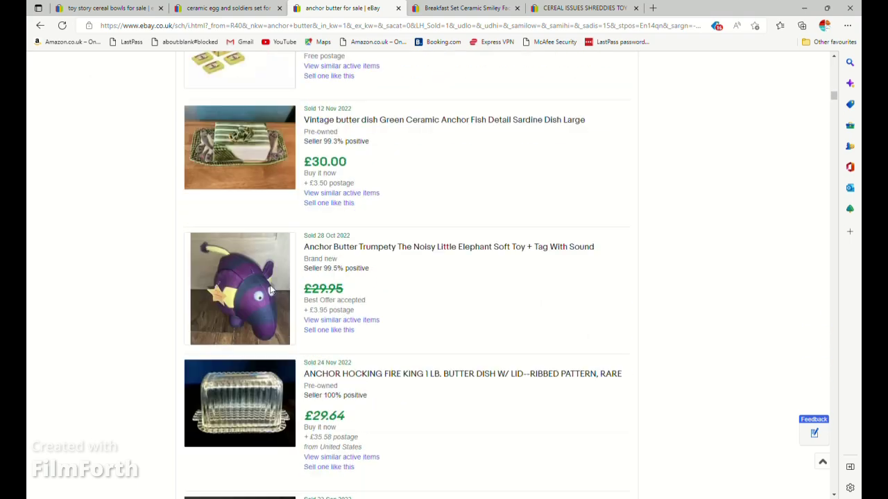
scroll(271, 290, down, 10)
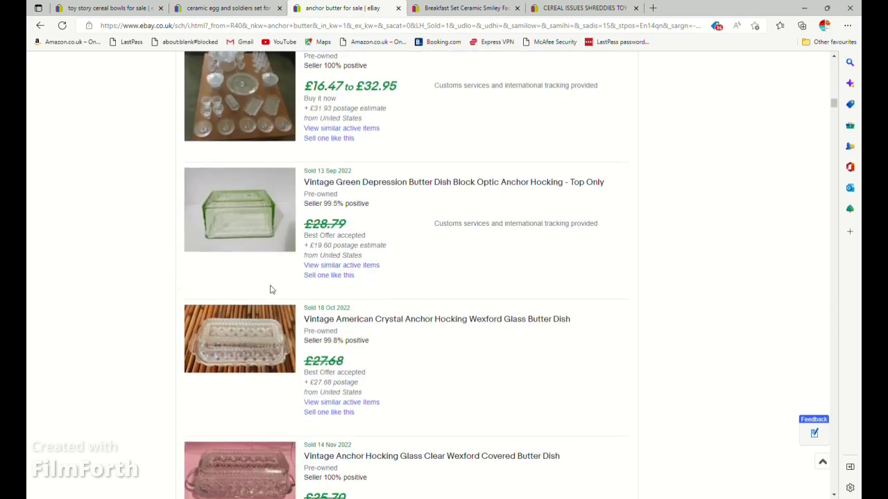
scroll(273, 290, down, 3)
scroll(274, 290, down, 20)
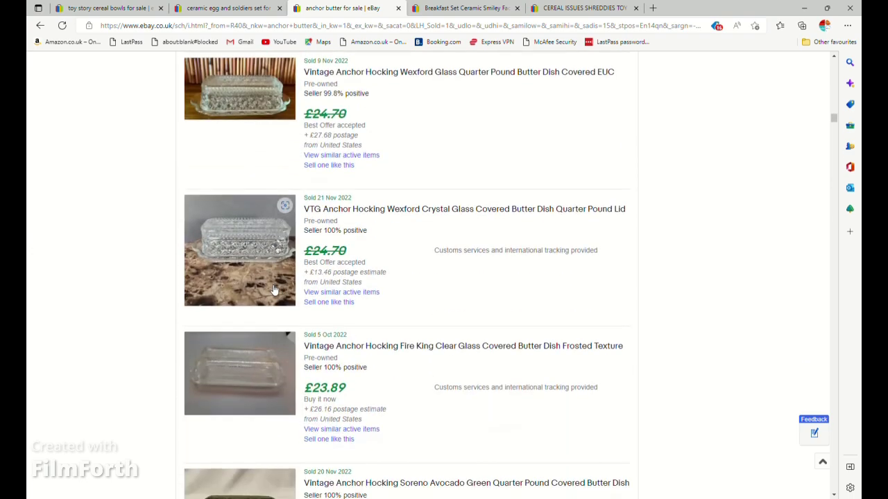
scroll(274, 290, down, 13)
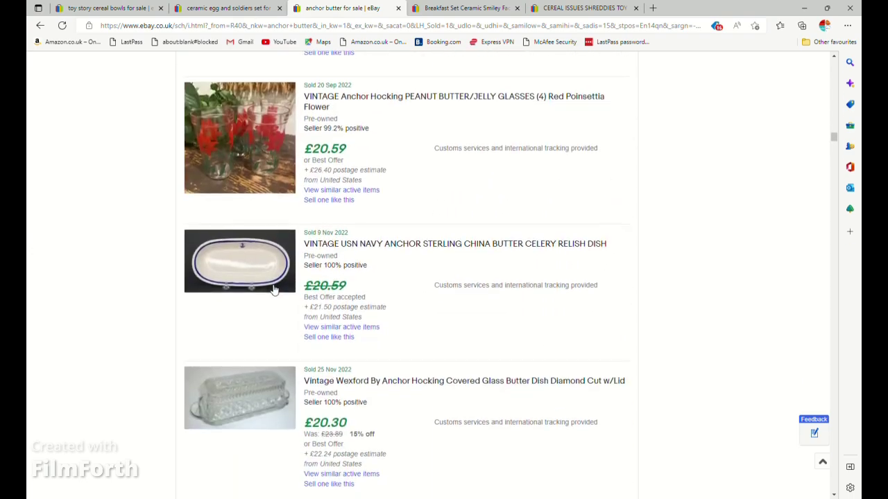
scroll(271, 289, down, 20)
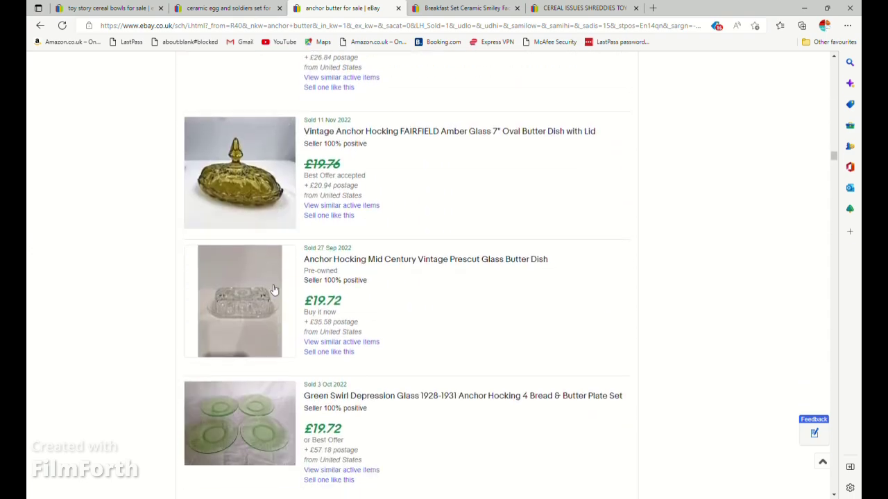
scroll(272, 290, down, 7)
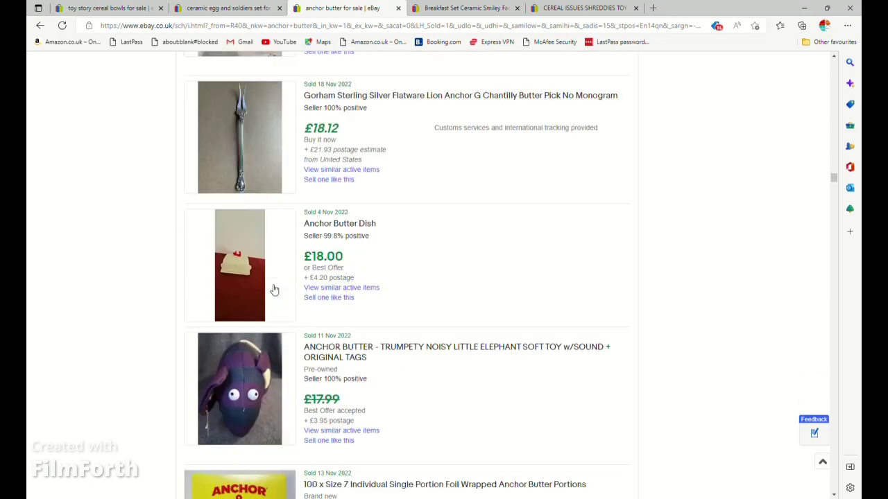
scroll(271, 289, down, 11)
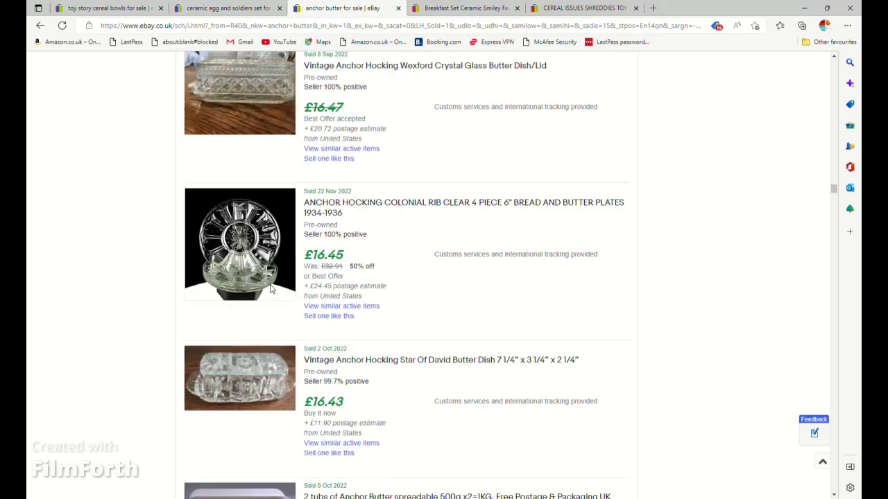
scroll(272, 289, down, 7)
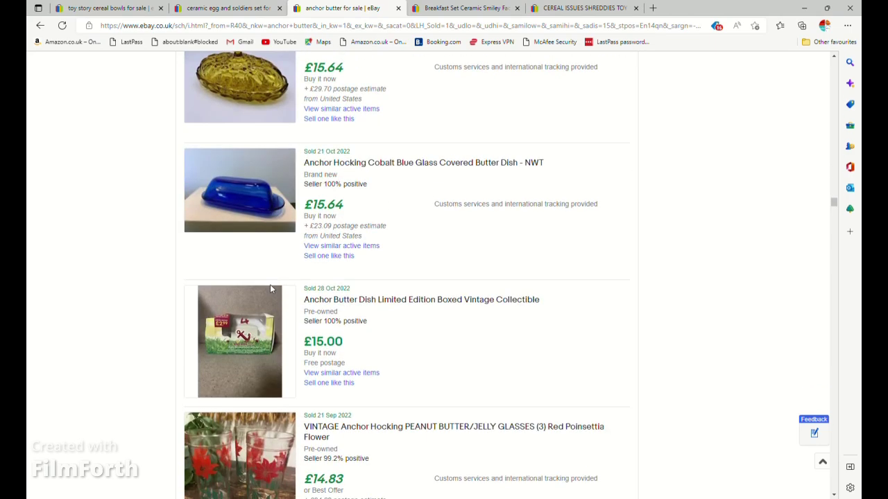
click(326, 386)
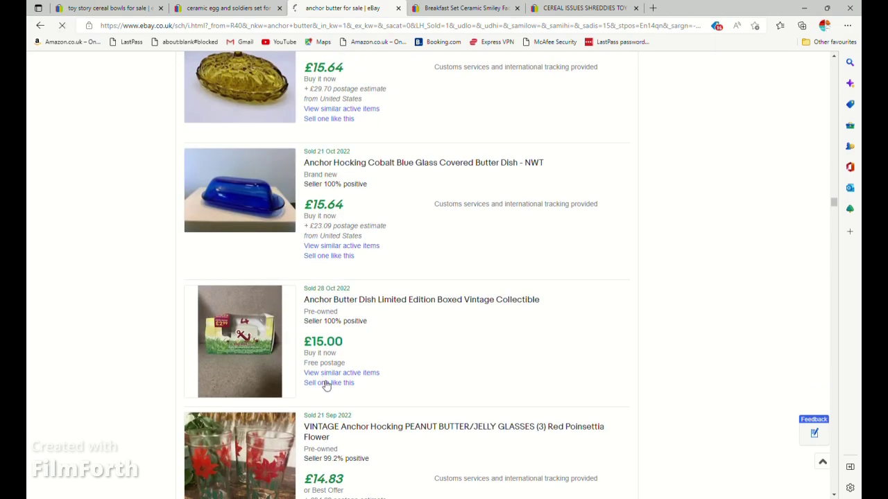
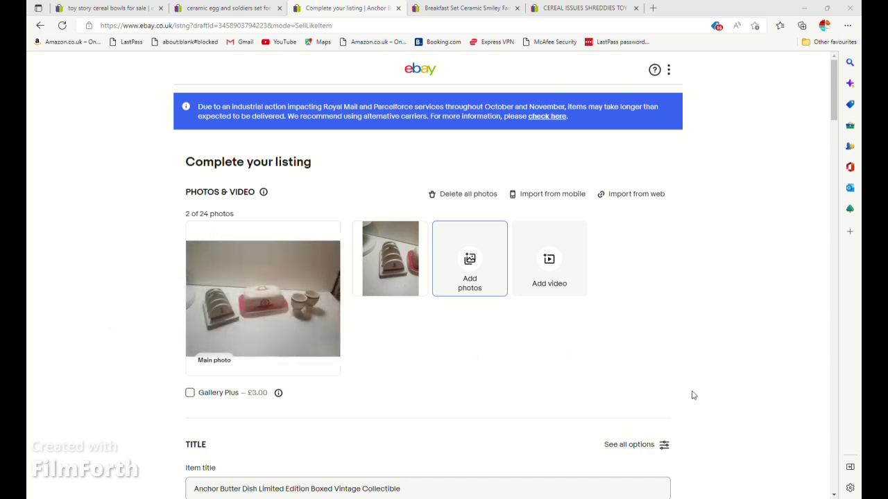
Add the photos of the Anchor toast rack, butter dish and egg cups to the new listing
drag(691, 396, 610, 412)
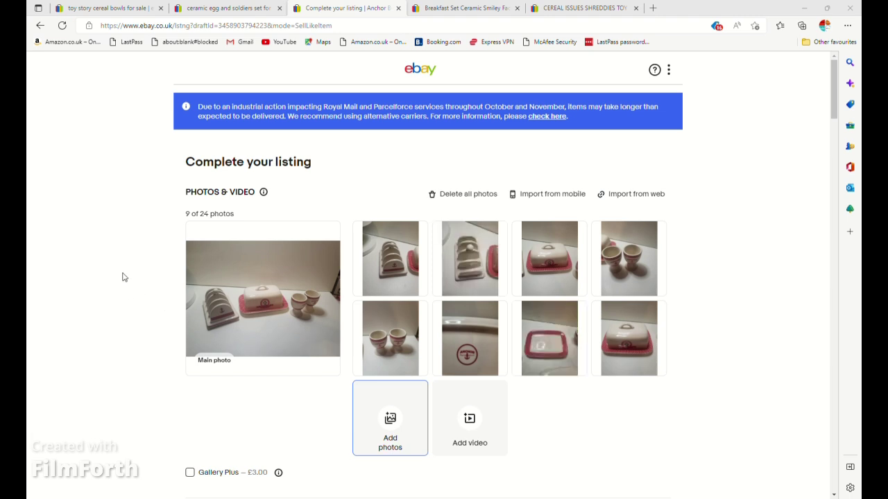
drag(456, 344, 668, 412)
Change the item title to "3 Anchor Butter breakfast set included butter dish toast rack & 2 egg cups RARE"
scroll(600, 388, down, 4)
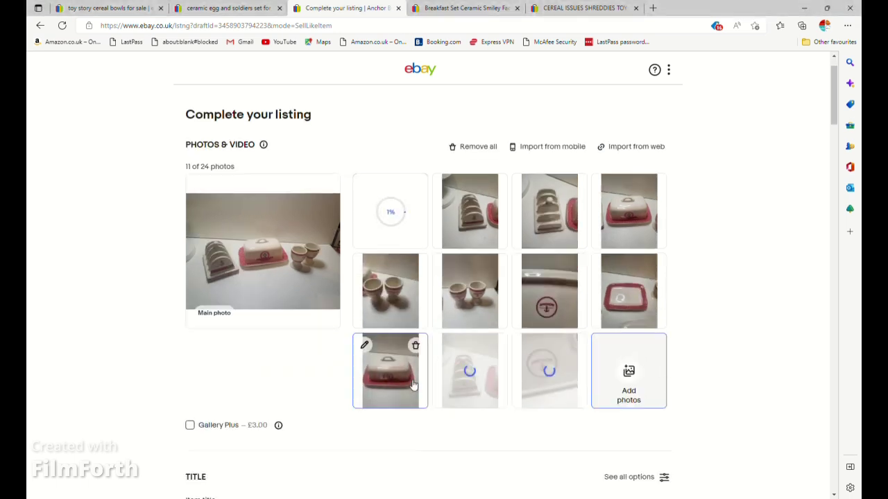
click(196, 308)
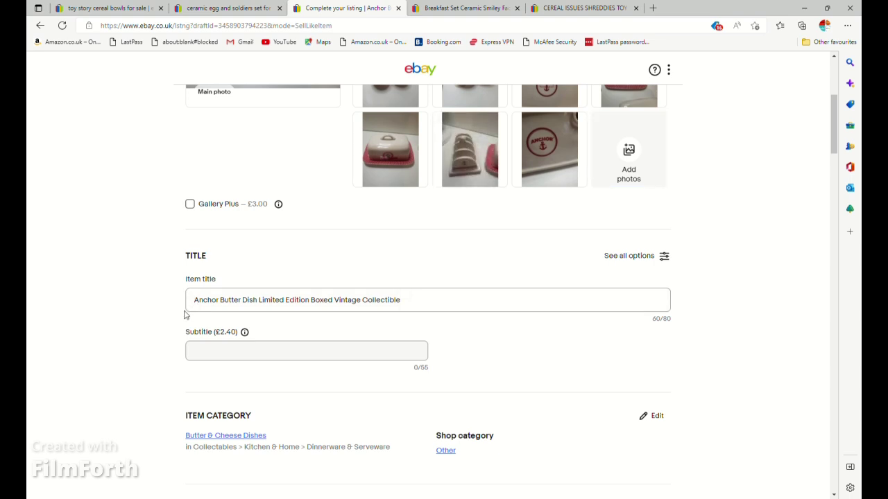
text(3)
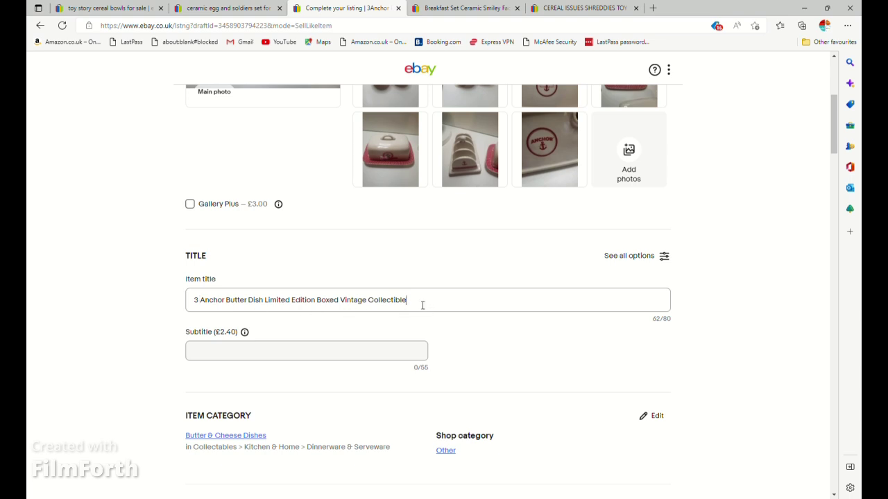
drag(420, 303, 254, 314)
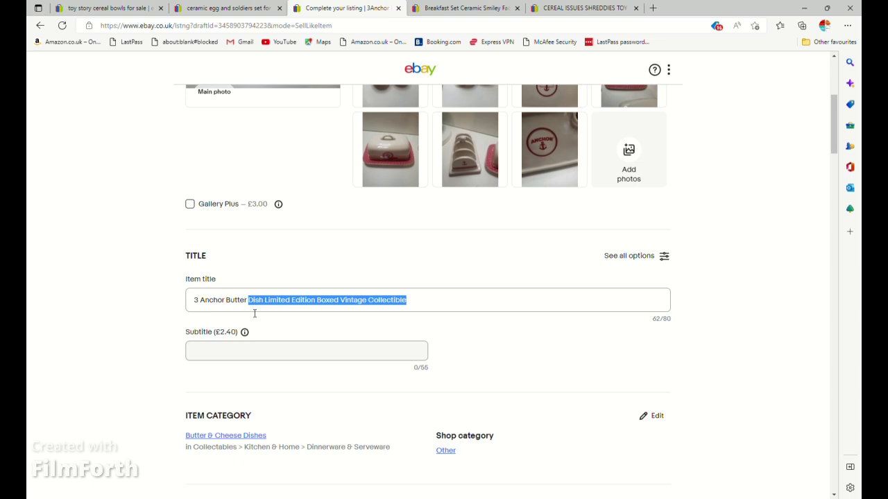
text(breakf)
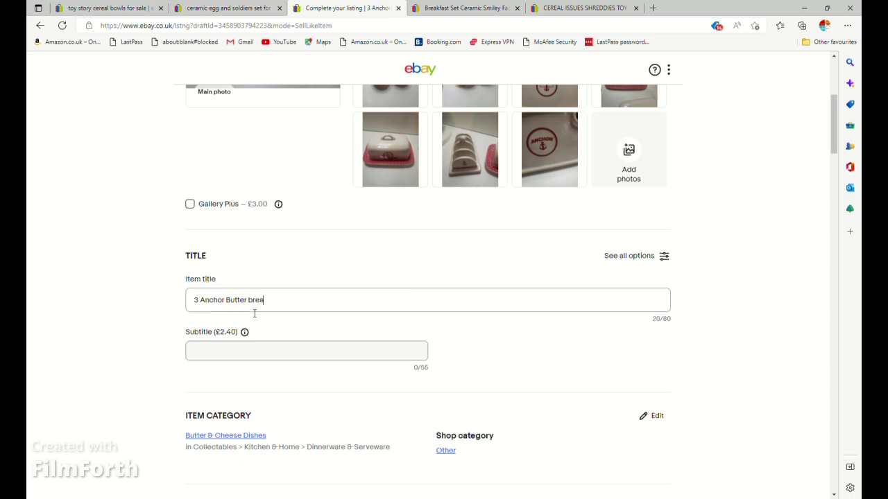
text(ast set included butter dish)
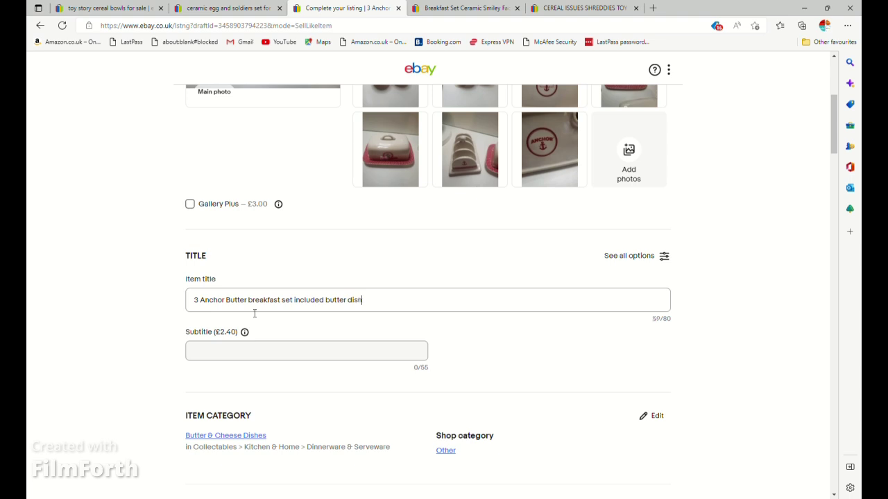
text( toast rack & 2 egg cuos)
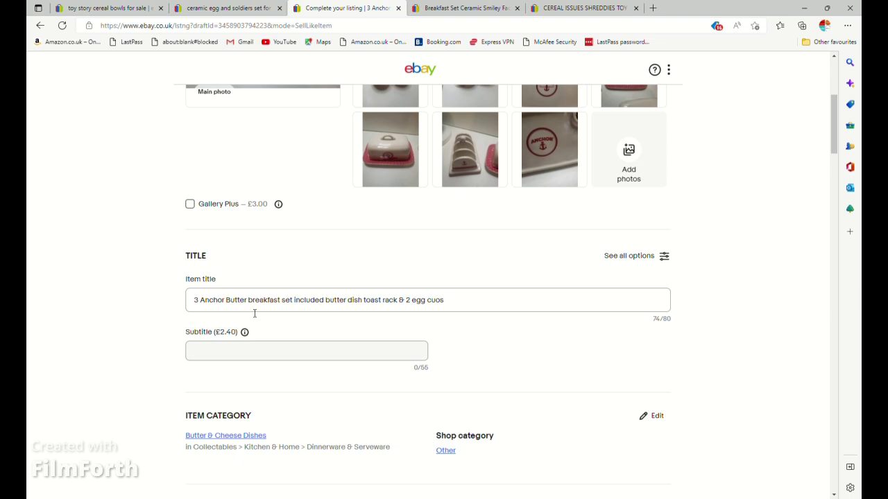
key(BackSpace)
key(BackSpace)
text(ps RARE)
Set the item's colour to White and look up "bre" as a value for its Type
drag(478, 306, 162, 292)
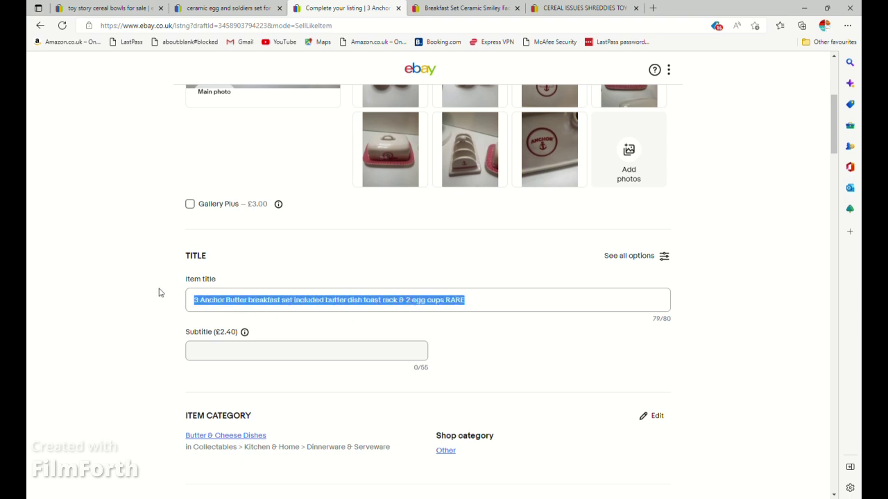
scroll(176, 339, down, 5)
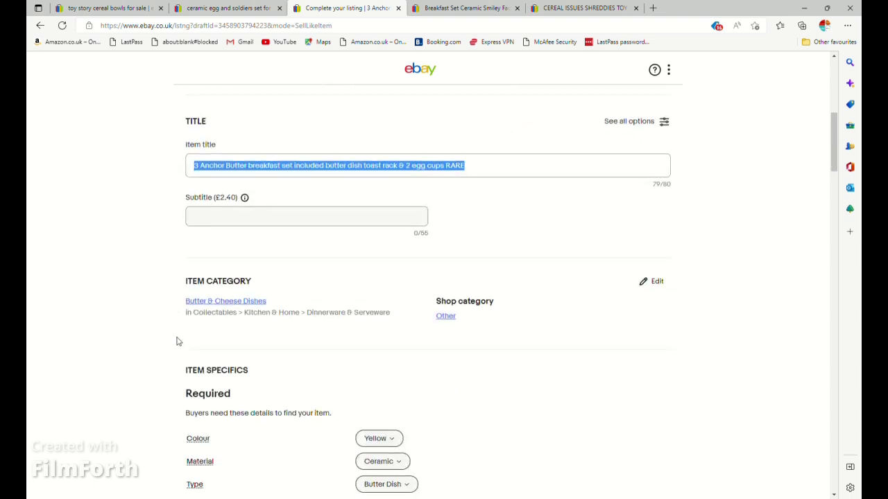
click(369, 240)
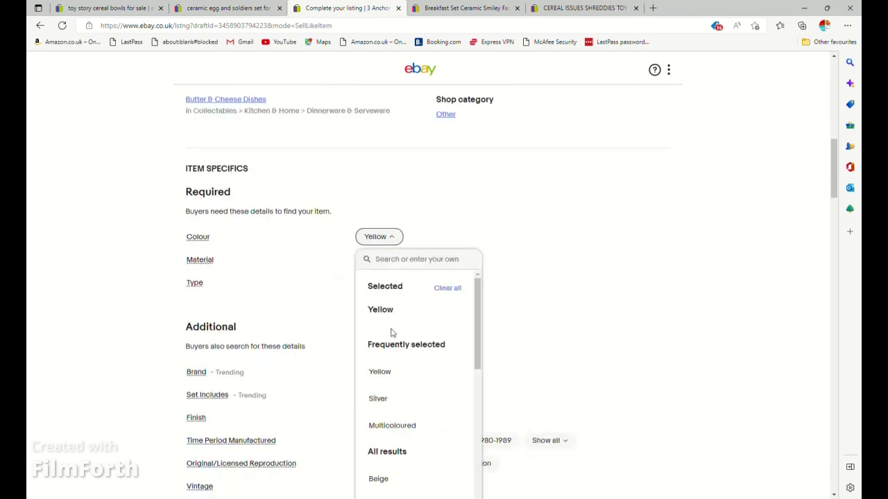
text(wh)
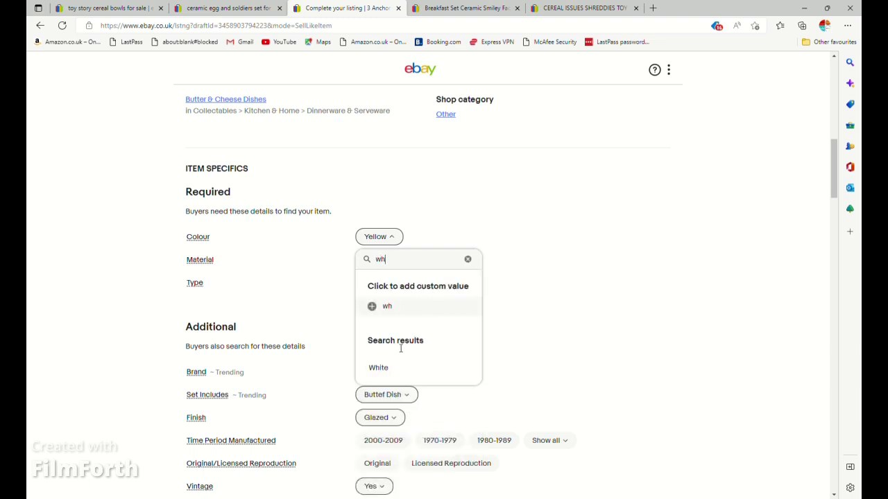
text(ite)
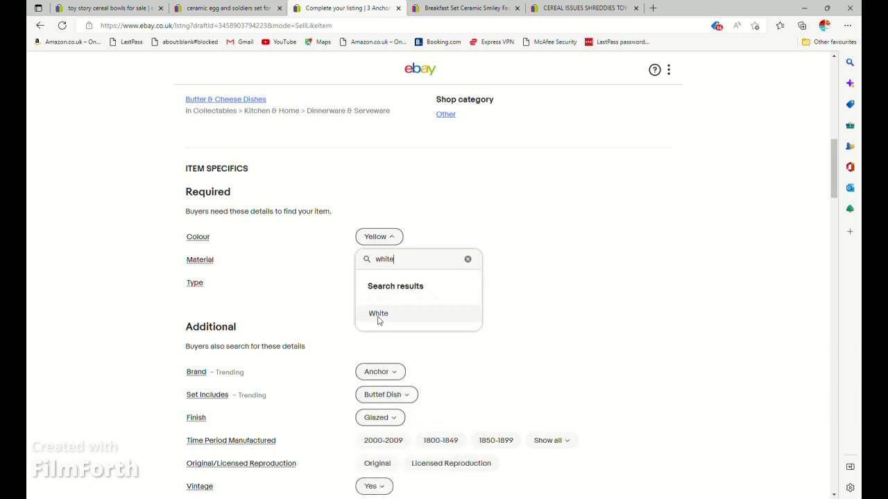
click(378, 316)
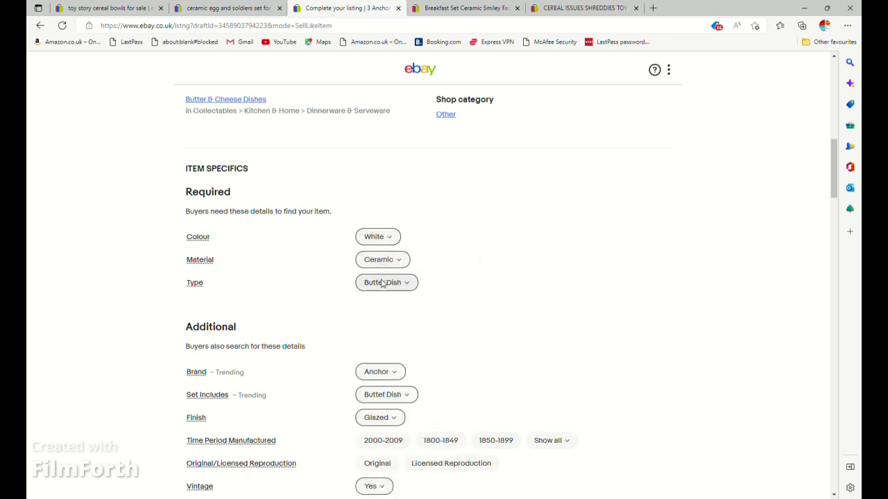
click(382, 283)
text(bowl)
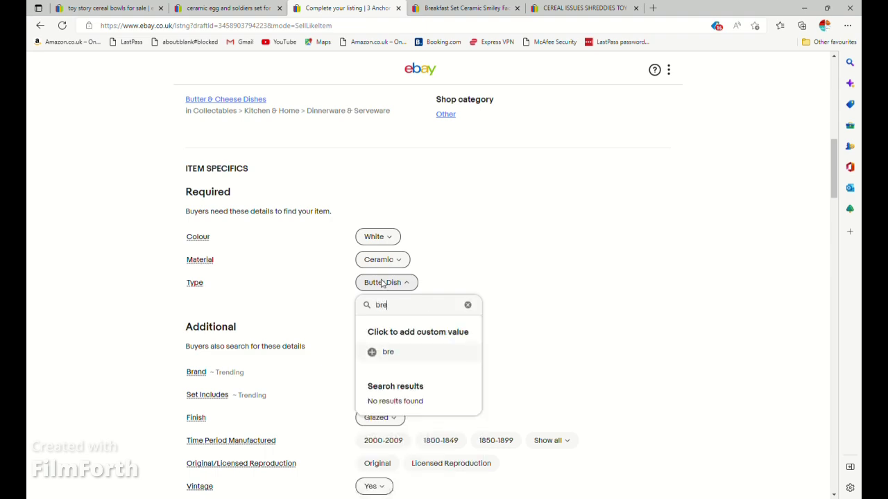
Set the item condition of the Anchor breakfast set to Used
scroll(346, 347, down, 7)
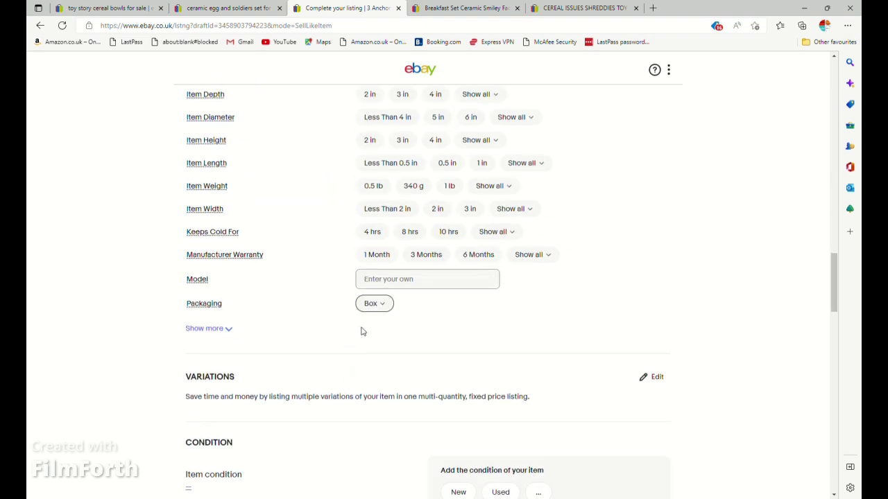
scroll(399, 412, down, 2)
click(497, 362)
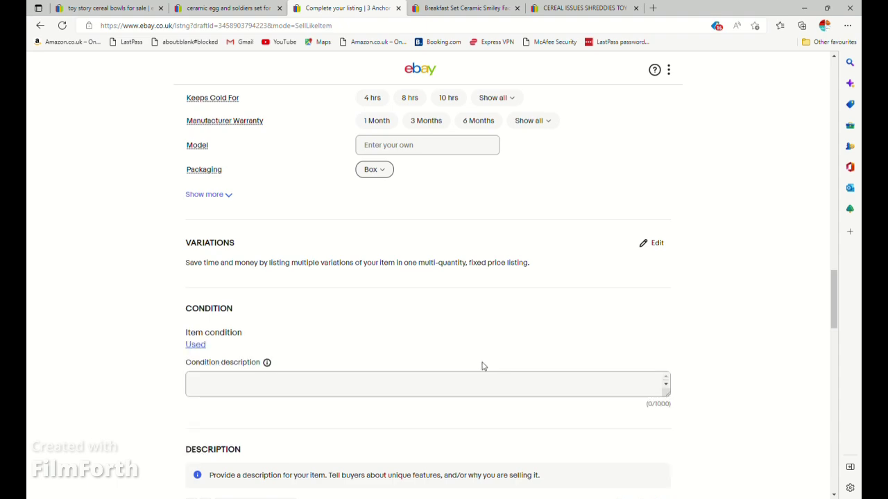
scroll(413, 363, down, 1)
Write the description as "i have a", the copied item title, and "i dont think they haave been used all in good condition"
scroll(410, 364, up, 20)
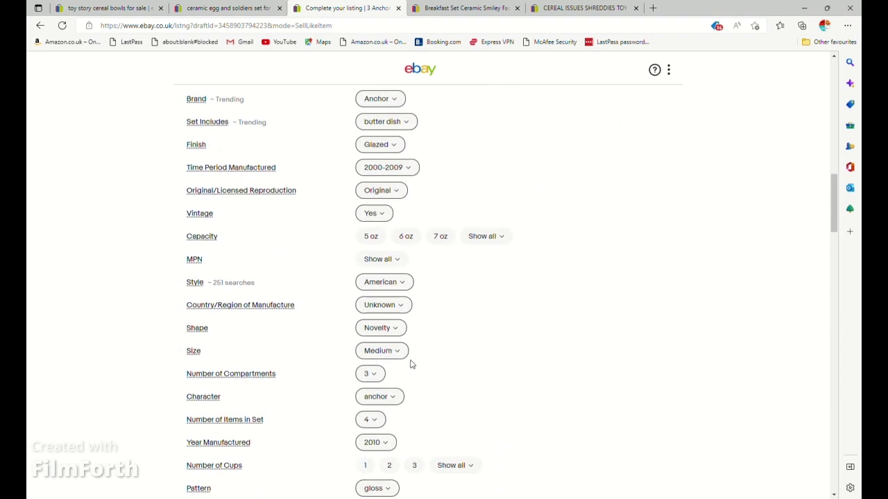
scroll(418, 251, up, 3)
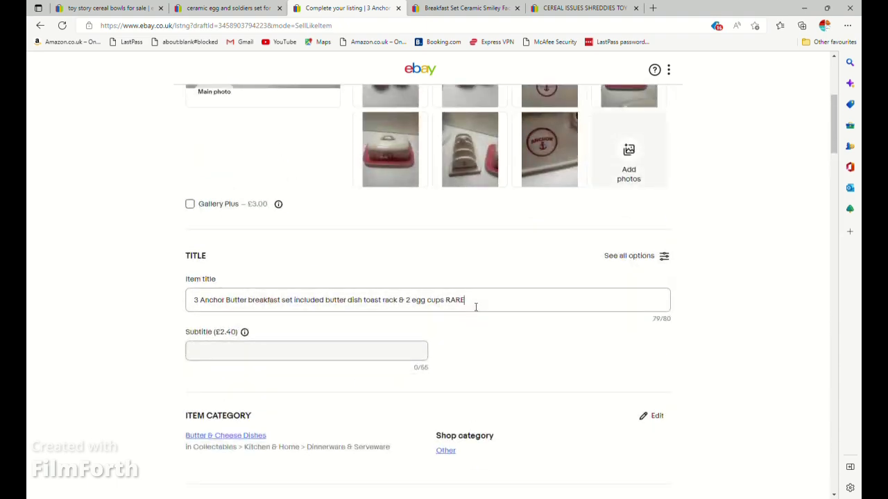
drag(475, 308, 80, 263)
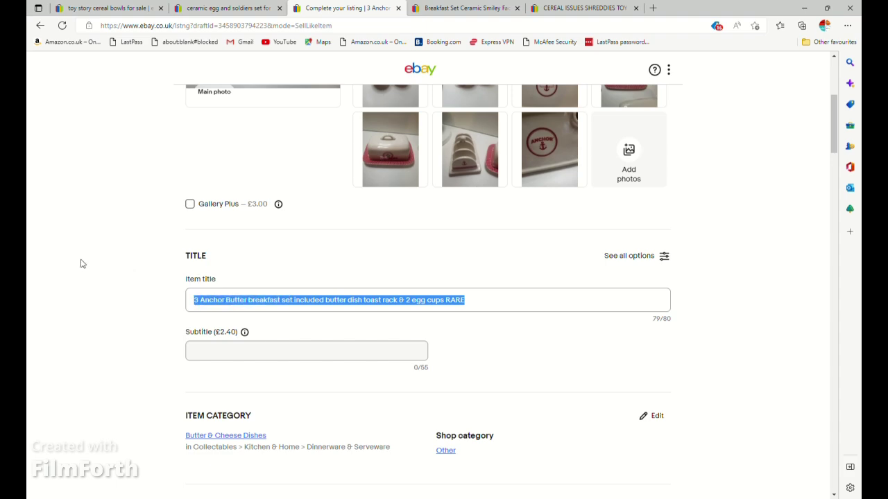
scroll(80, 263, down, 20)
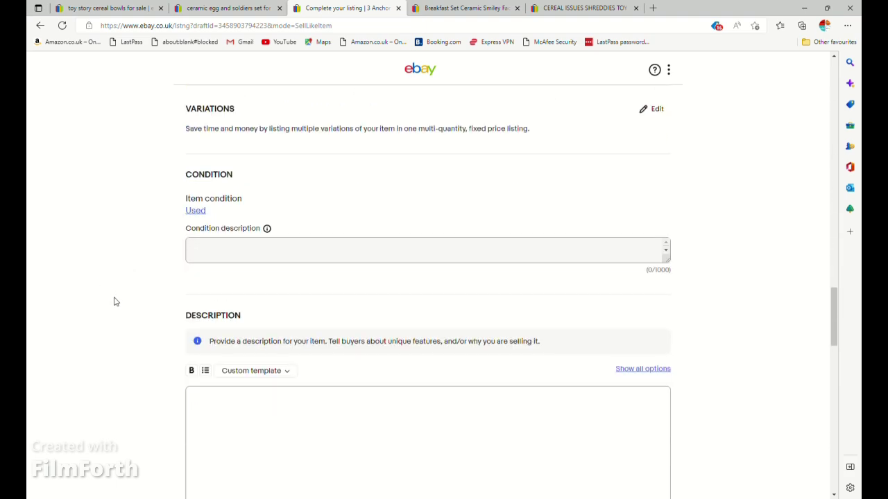
scroll(114, 301, down, 1)
click(226, 357)
text(i ha)
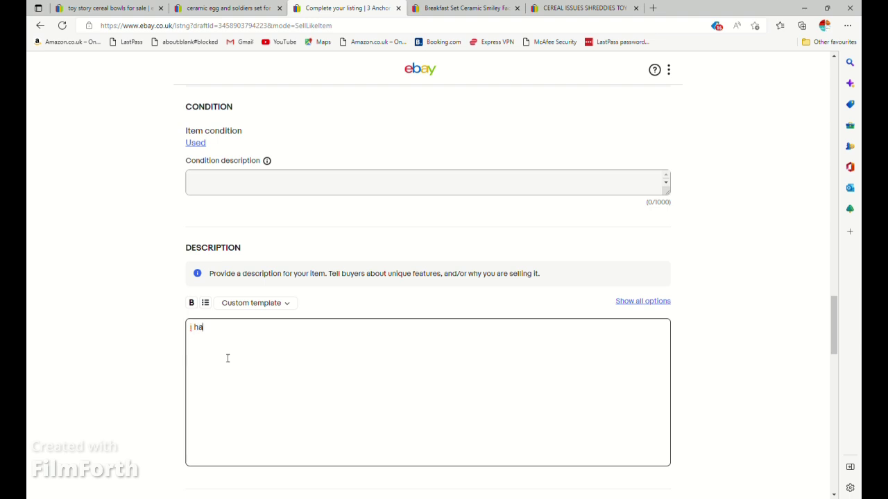
text(ve a 3 Anchor Butter breakfast set included butter dish toast rack & 2 egg cups RARE i dont think the)
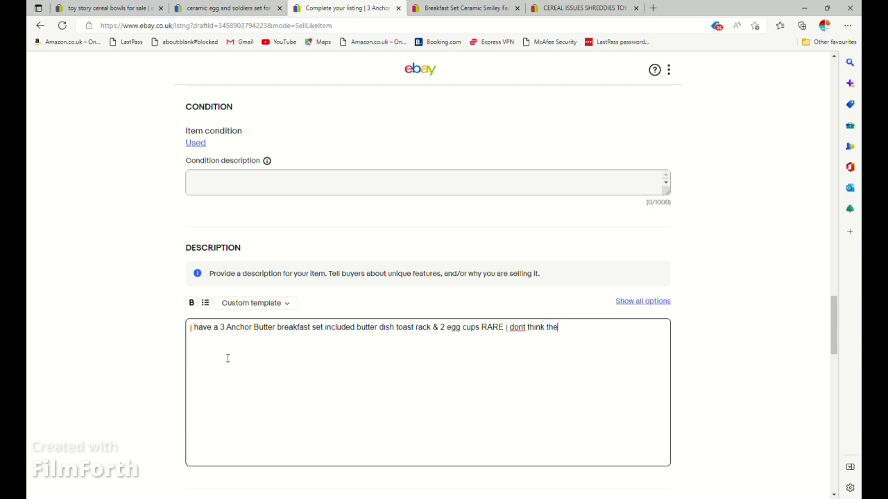
text(aave been used all in good condition)
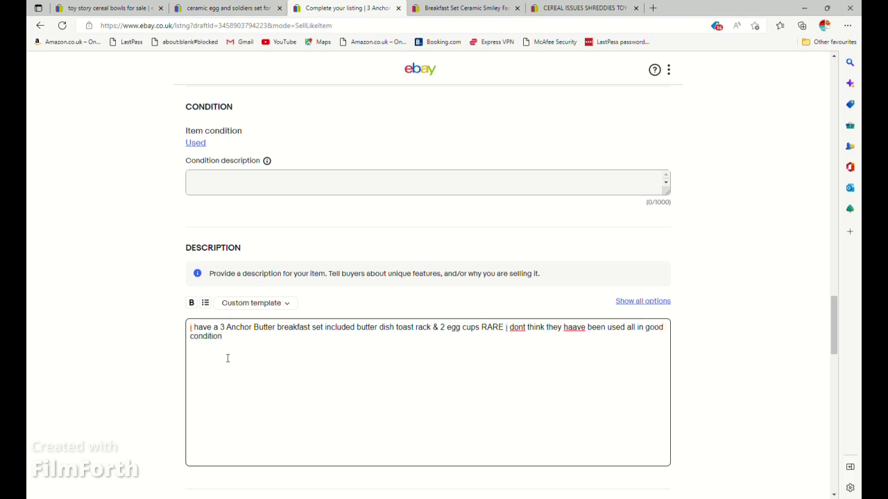
Correct "haave" to "have" in the description and apply a spelling correction to "dont"
scroll(228, 358, down, 5)
scroll(347, 319, up, 6)
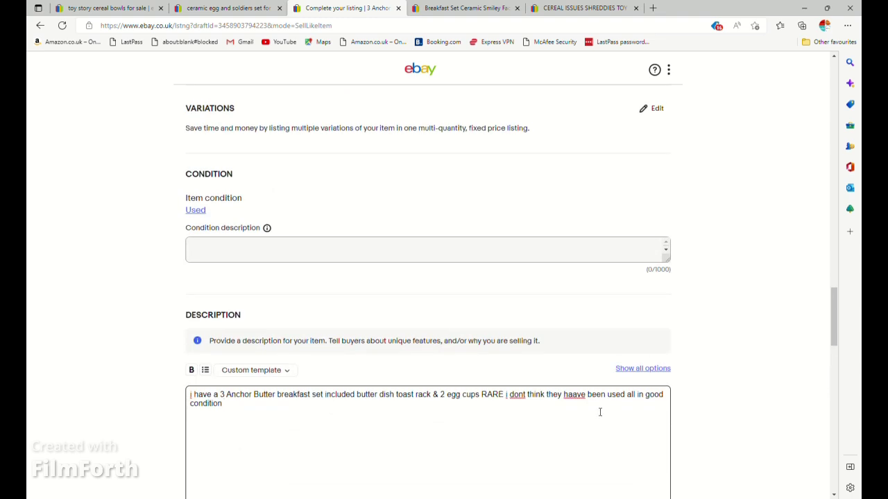
right_click(581, 401)
click(568, 434)
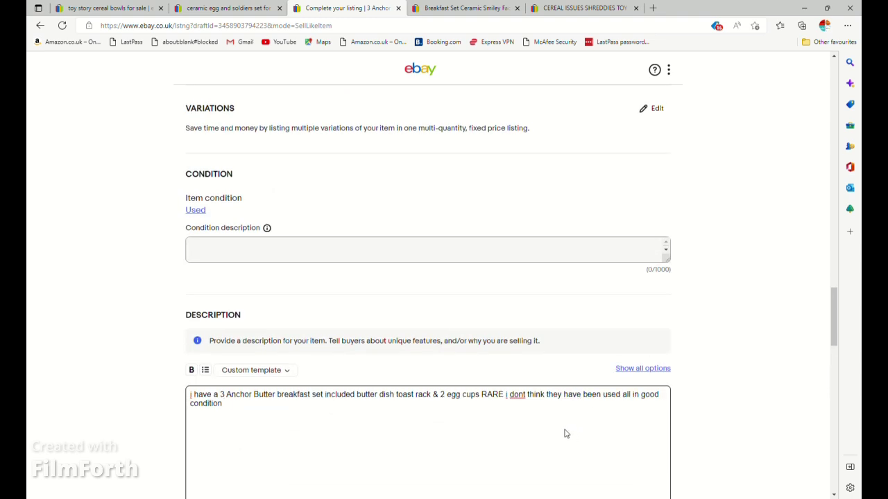
right_click(516, 395)
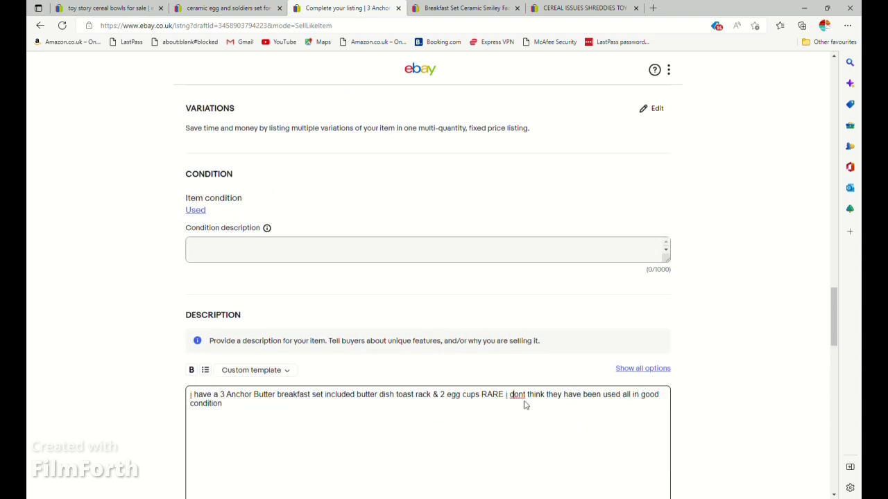
click(548, 231)
Set the Buy it now price to £39.99 and choose the postage policy "Flat:Other courier(£5.50),2 working days"
scroll(449, 351, down, 5)
click(225, 332)
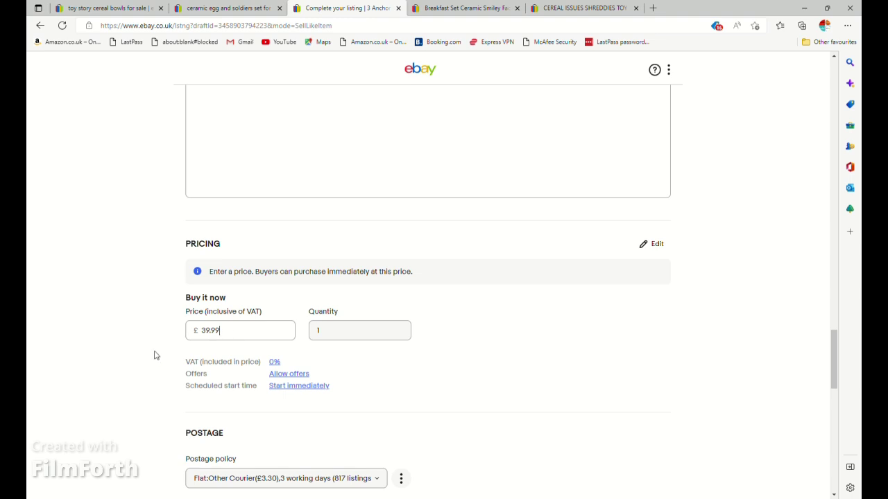
scroll(148, 355, down, 2)
click(263, 318)
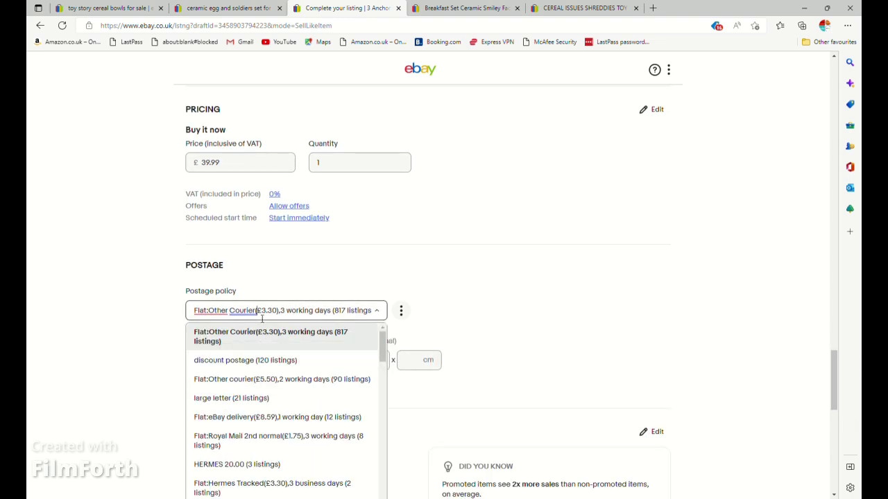
click(234, 379)
Turn on promotion for the listing with a custom ad rate of 2.0%
scroll(155, 352, down, 4)
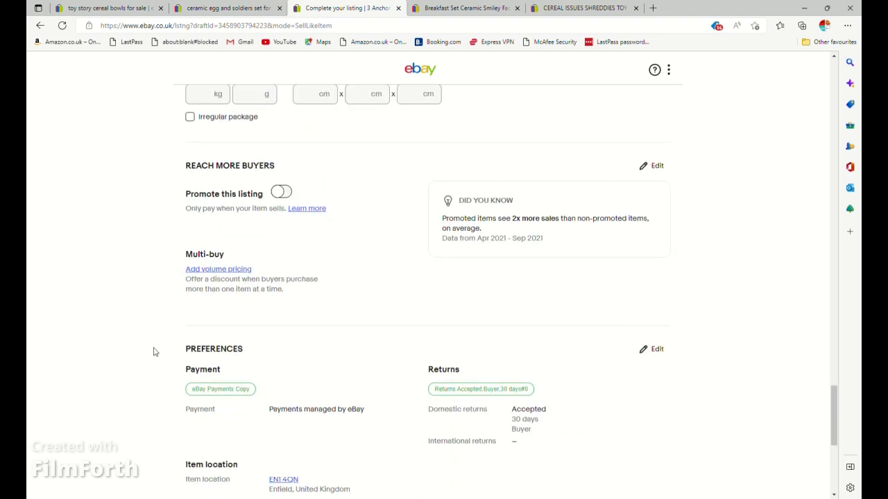
click(281, 192)
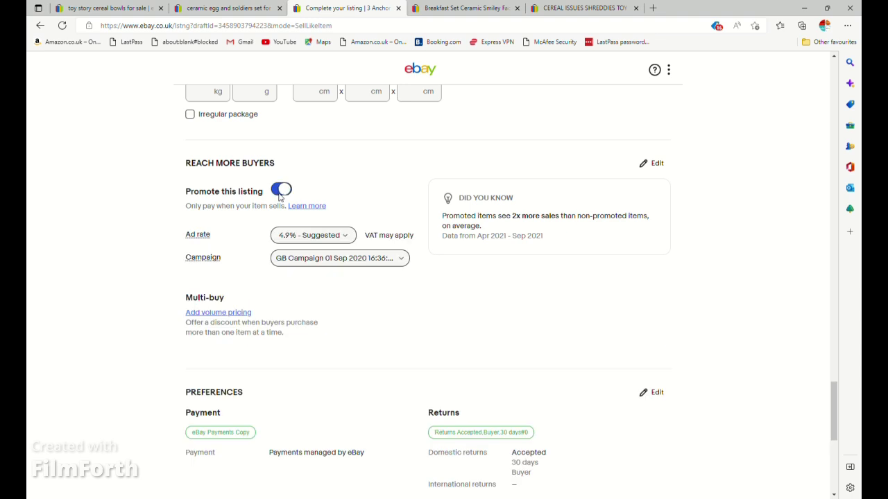
click(293, 237)
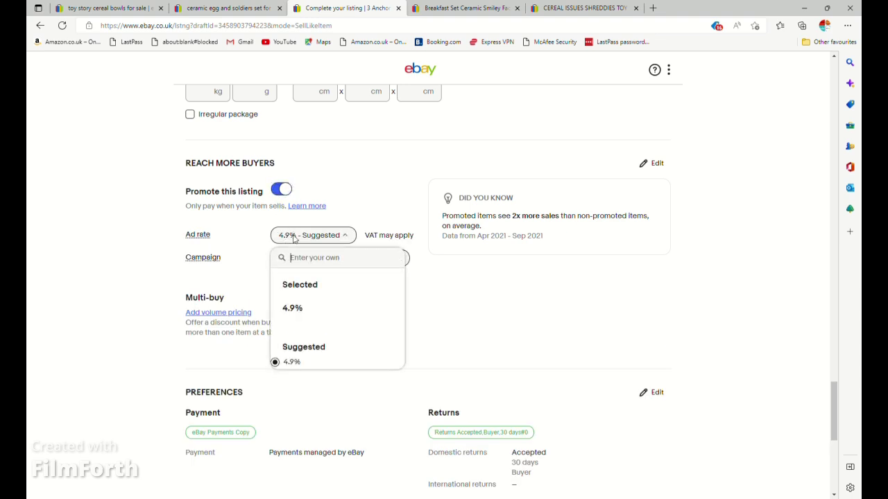
text(2.0)
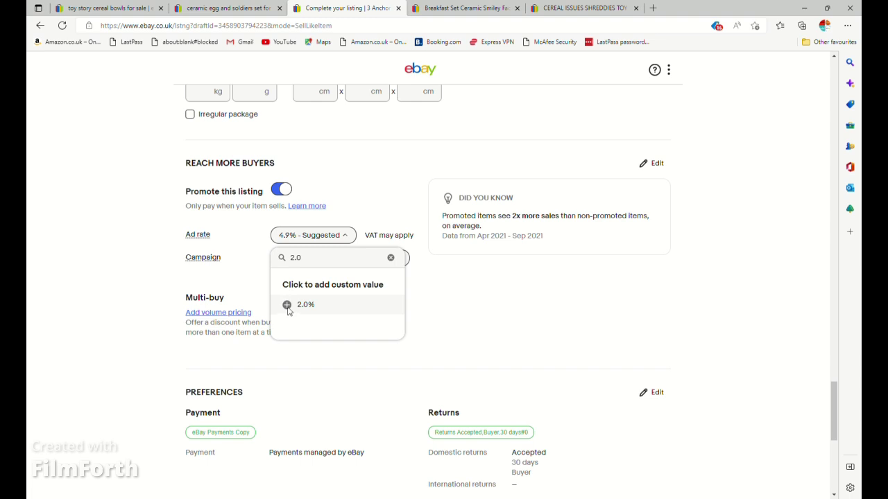
click(288, 305)
Publish the Anchor breakfast set listing with the displayed fees and close the confirmation
scroll(162, 301, down, 10)
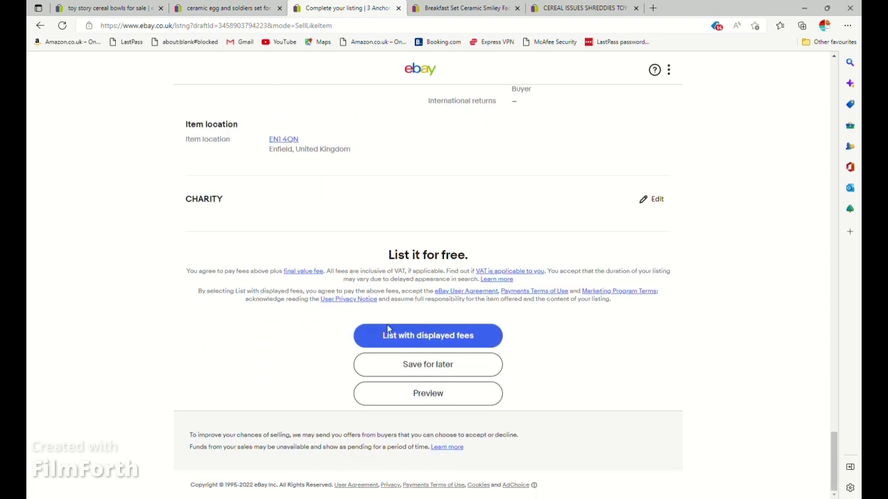
click(405, 333)
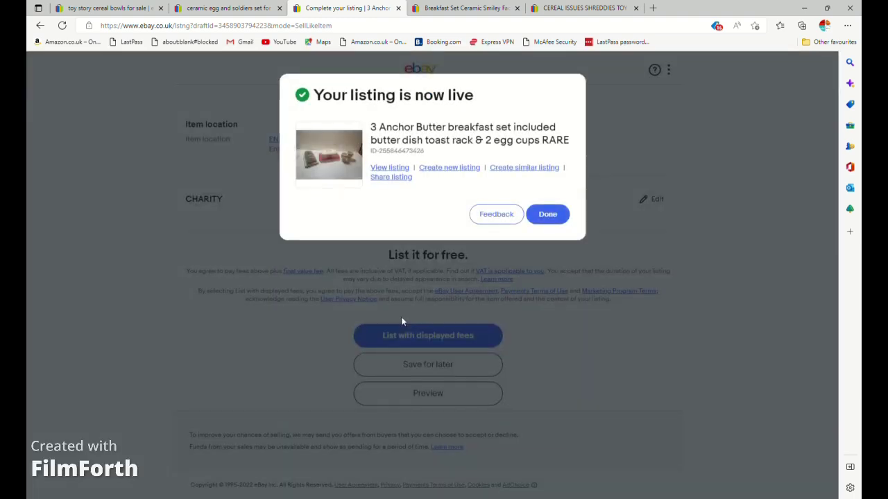
click(548, 215)
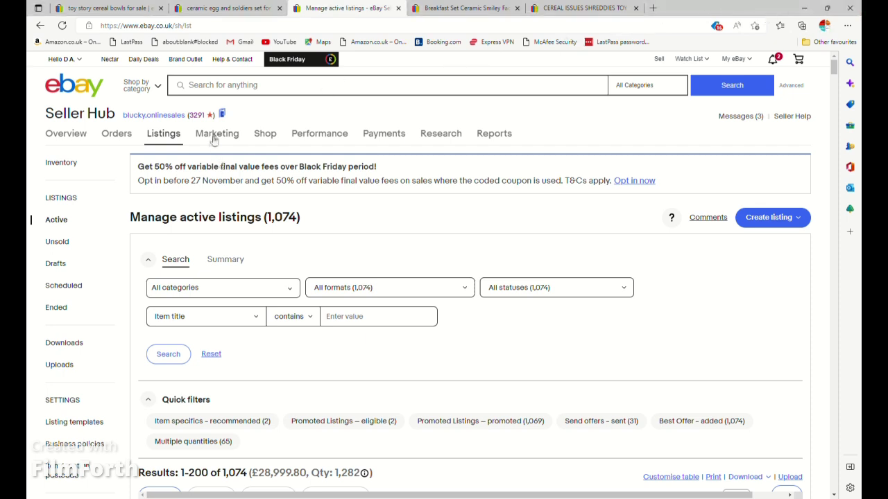
Search all eBay categories for "kitchen craft lovello"
click(240, 91)
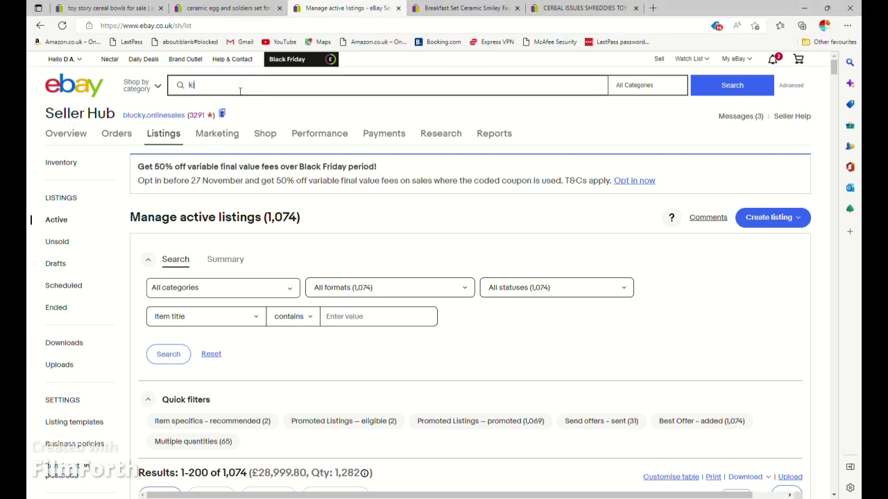
text(kitchen c)
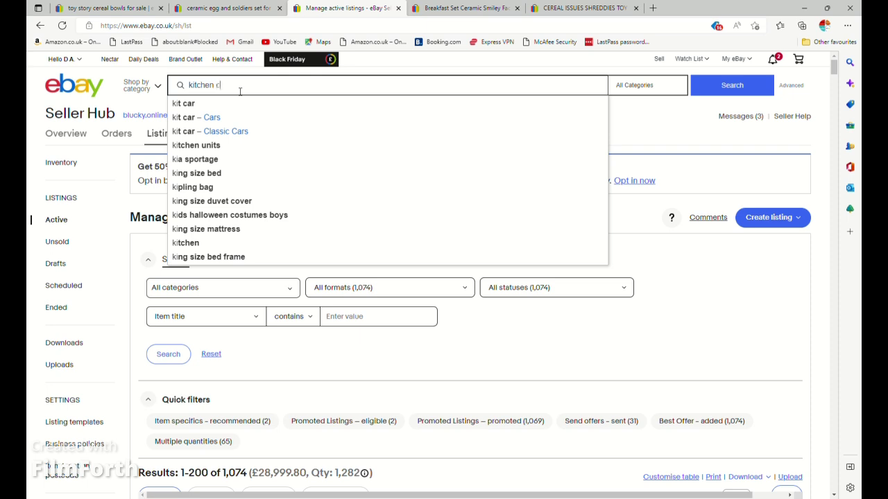
text(raft lo)
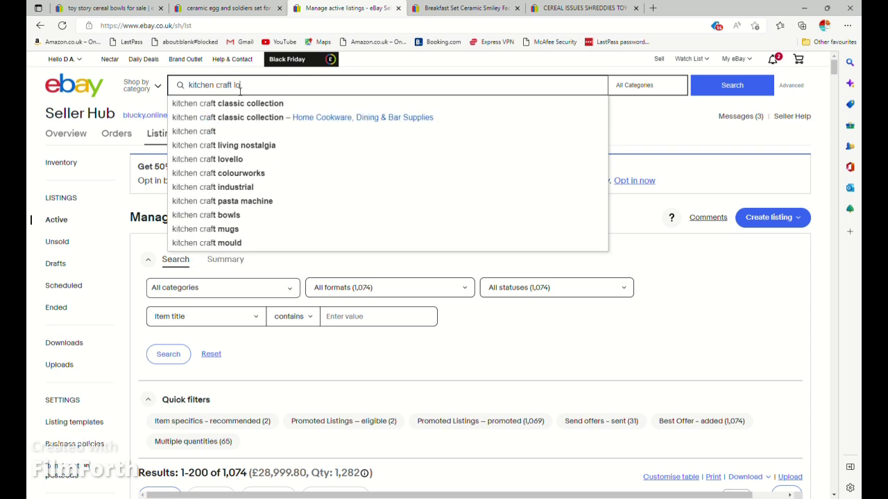
text(vello)
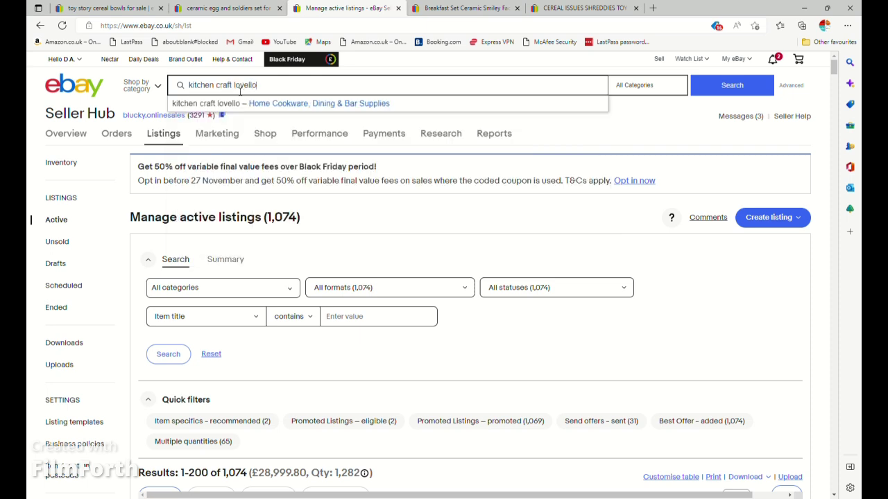
key(Return)
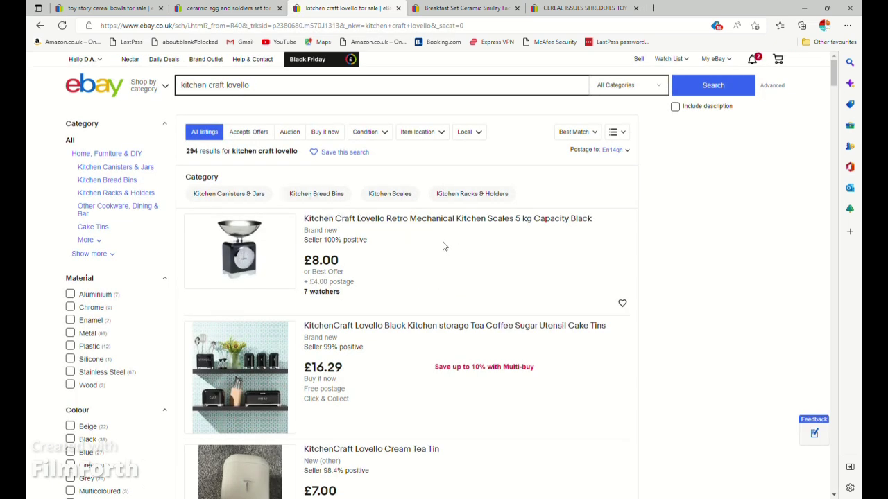
Restrict the kitchen craft lovello search to sold listings through Advanced search
click(776, 87)
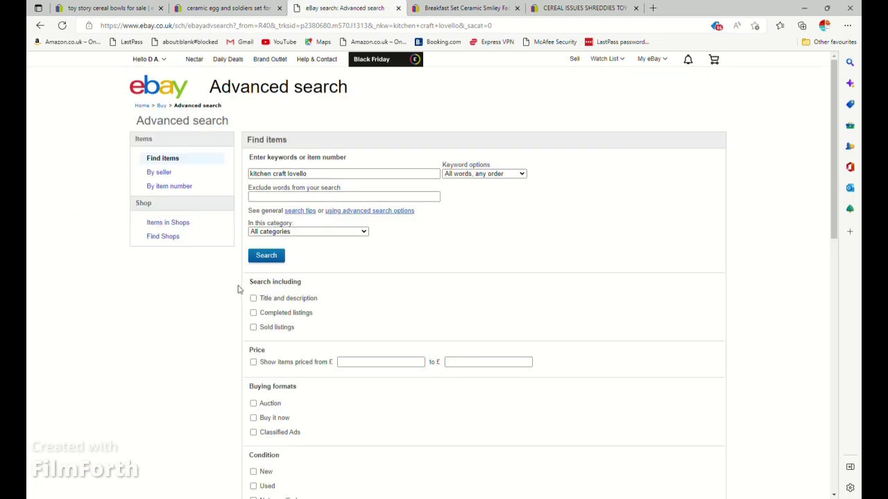
click(270, 328)
click(264, 256)
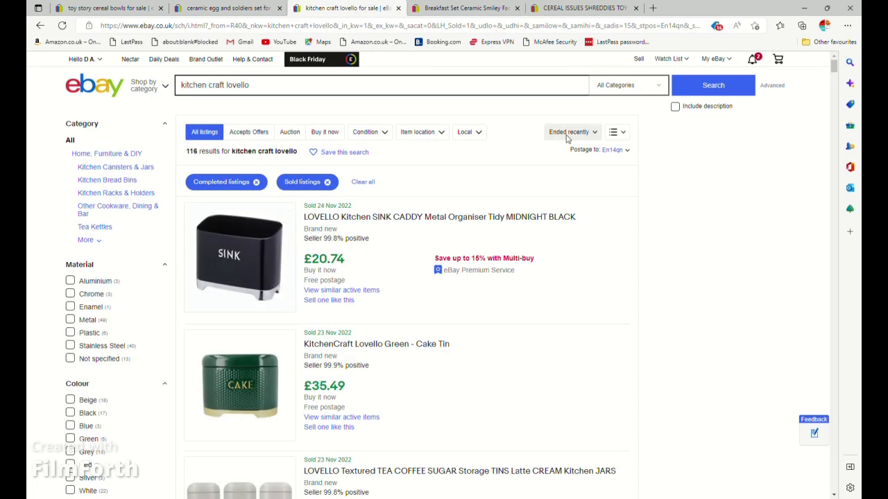
Sort the sold kitchen craft lovello results by highest price and narrow them to the Bread Bins category
click(570, 132)
click(544, 187)
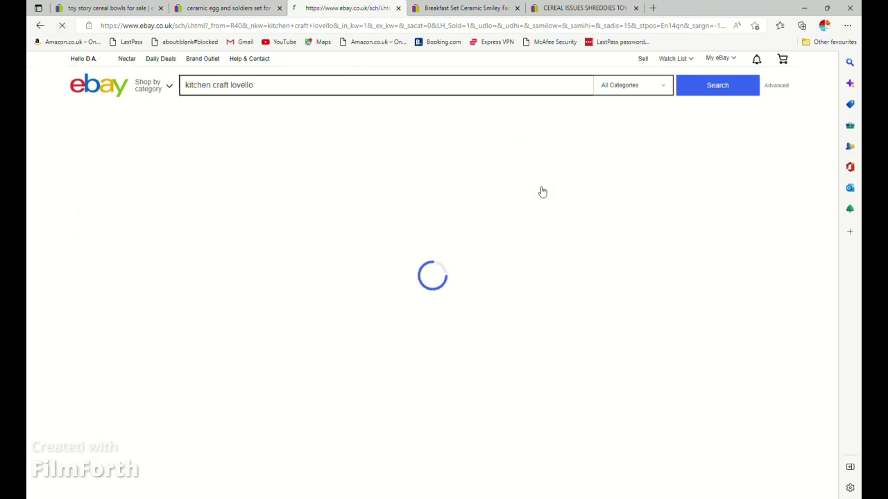
click(99, 186)
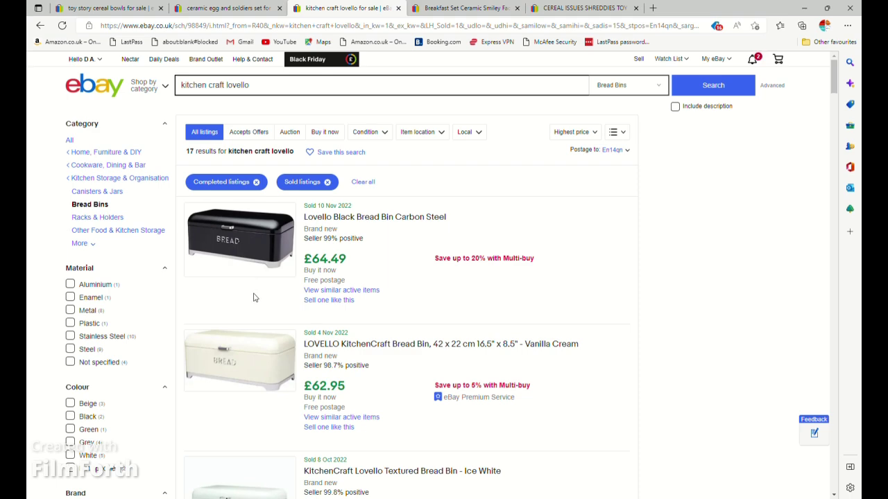
Start a similar listing from the sold Vanilla Cream Lovello bread bin and copy its item title
scroll(260, 362, down, 3)
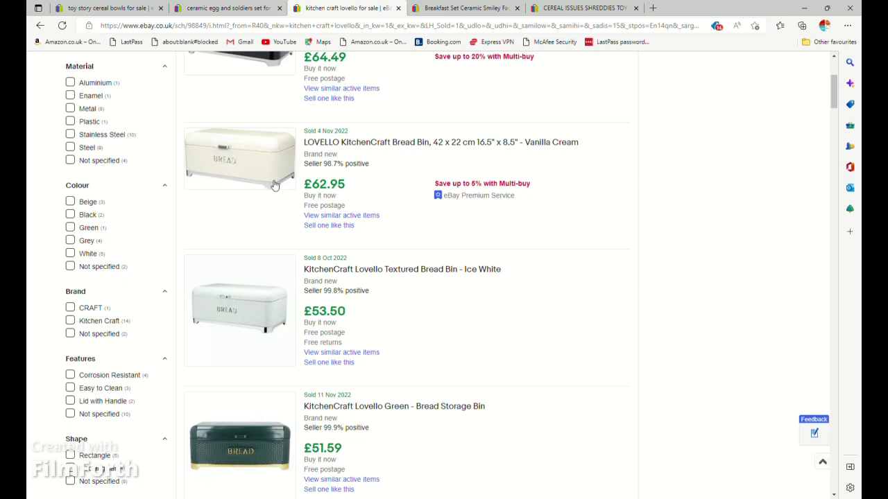
click(326, 231)
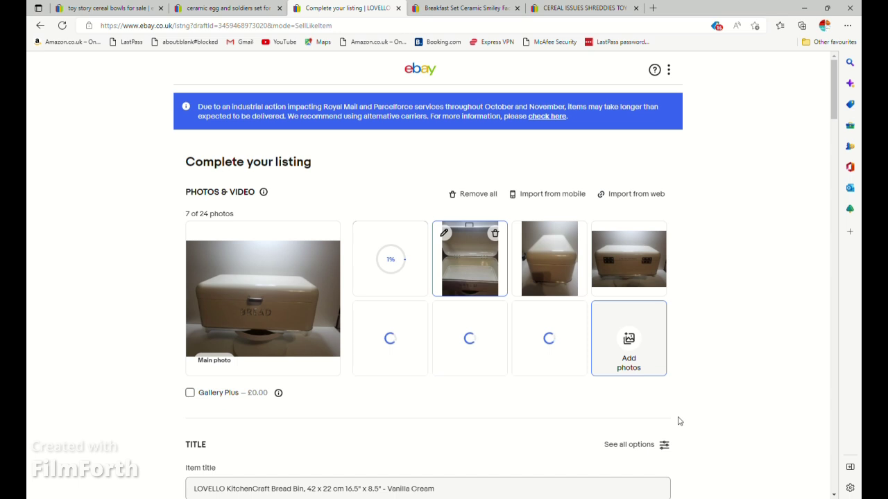
scroll(416, 429, down, 1)
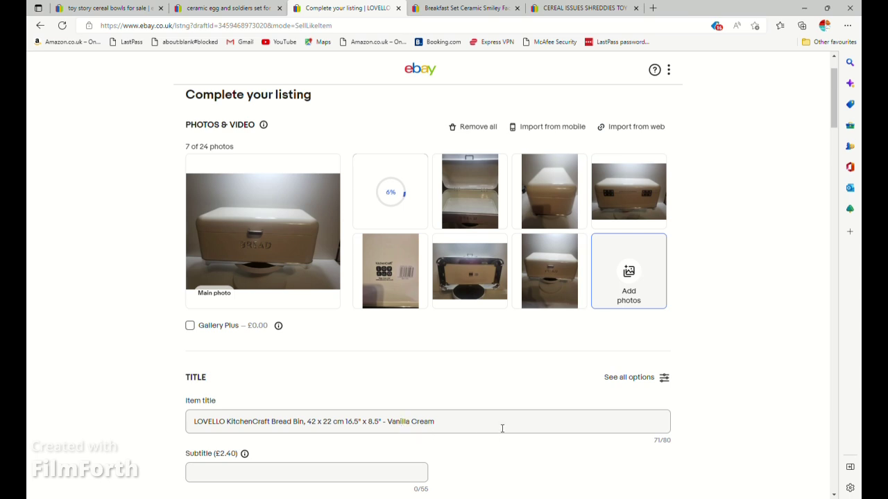
drag(502, 429, 134, 432)
key(ctrl+c)
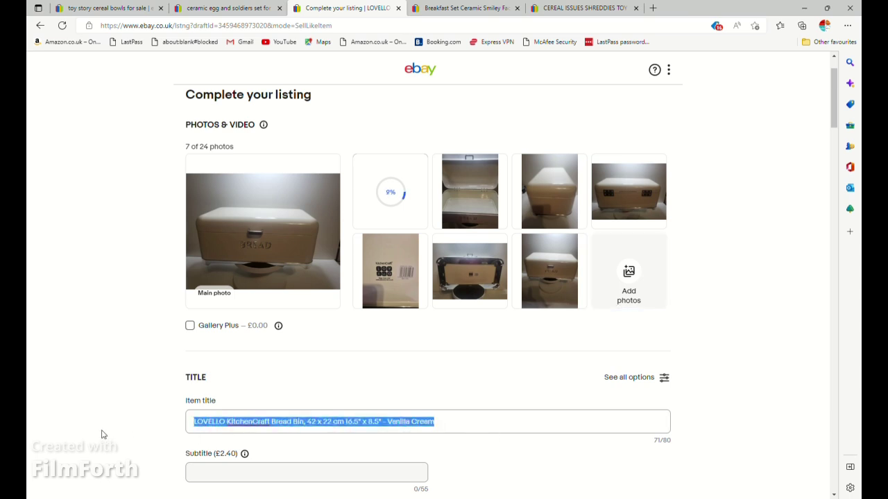
Set the required Item Height specific to a custom value of 8.5
scroll(125, 430, down, 3)
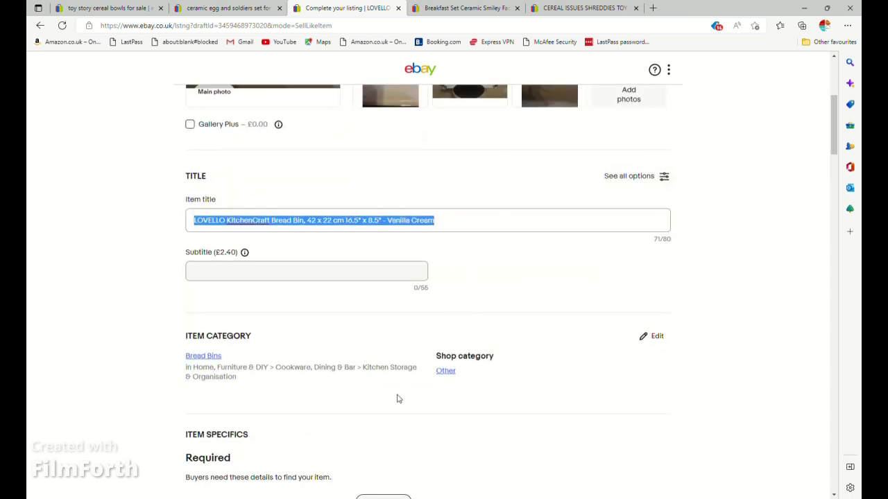
scroll(396, 394, down, 2)
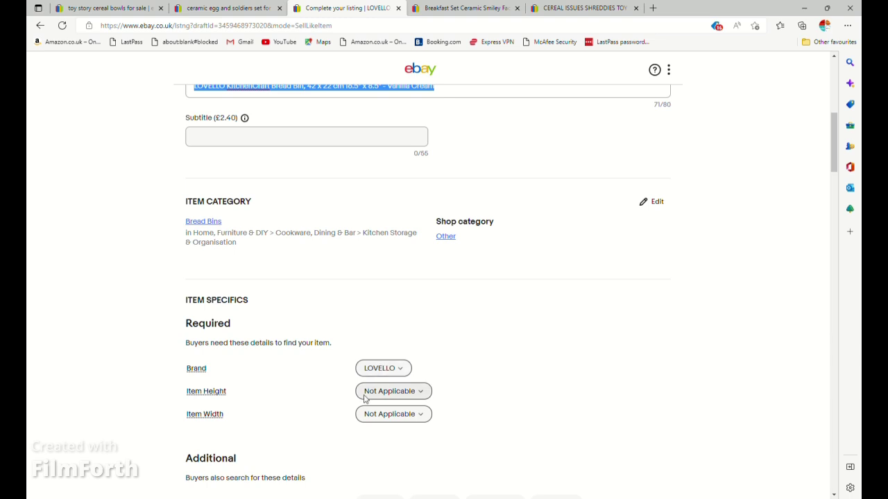
click(393, 393)
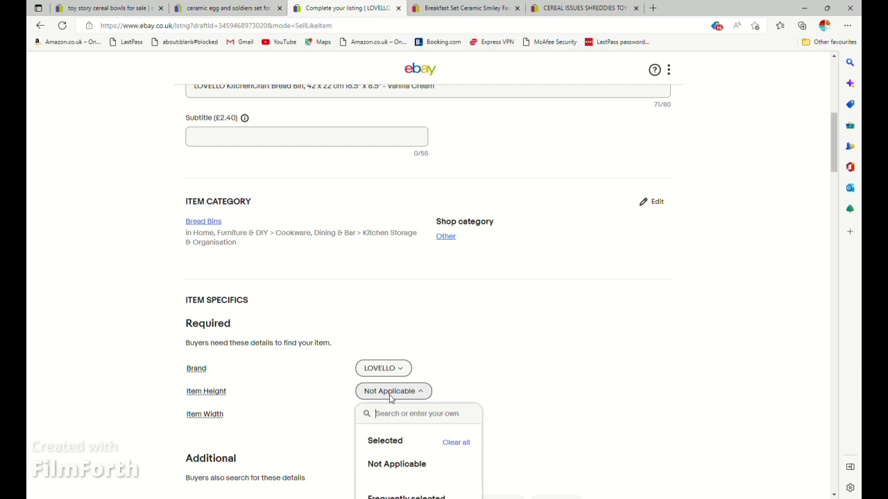
scroll(390, 398, up, 2)
scroll(393, 399, down, 3)
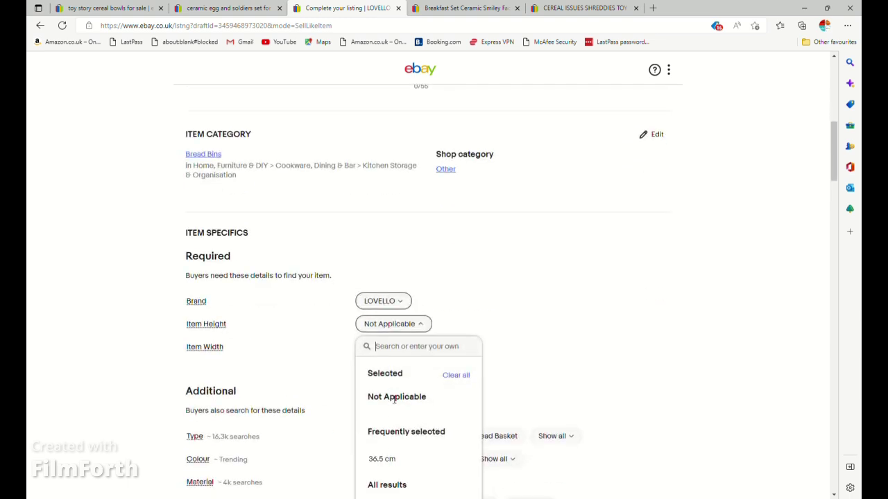
text(8.)
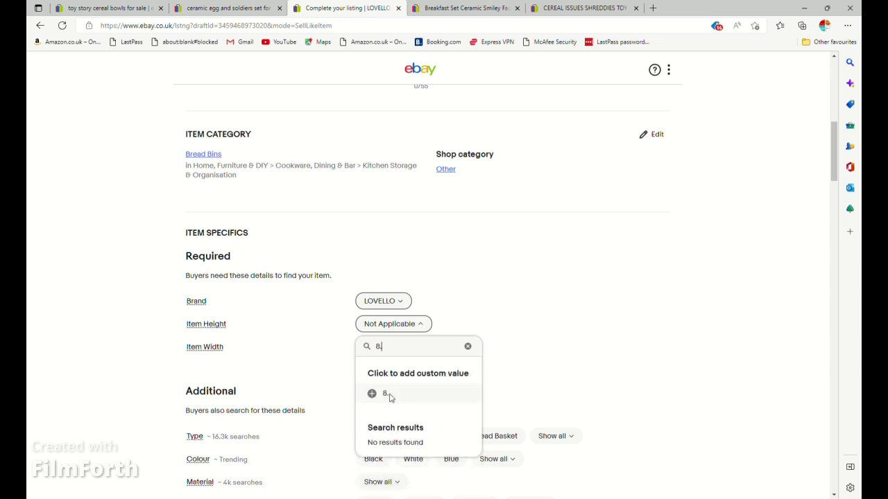
text(5)
click(375, 394)
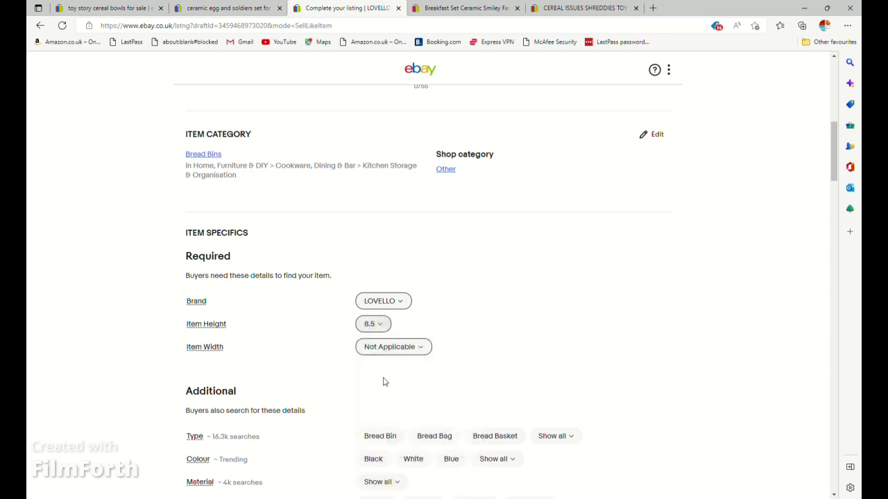
Set the required Item Width specific to a custom value of 22.5
click(380, 348)
text(22.)
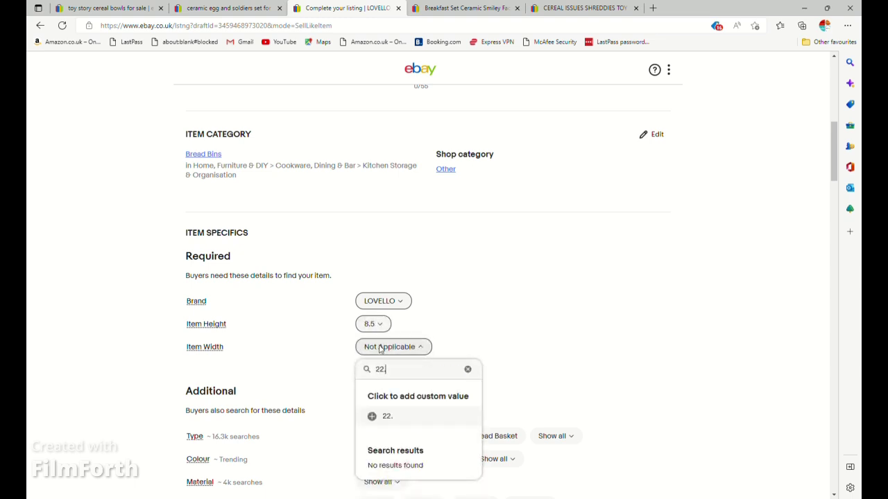
text(5)
click(371, 417)
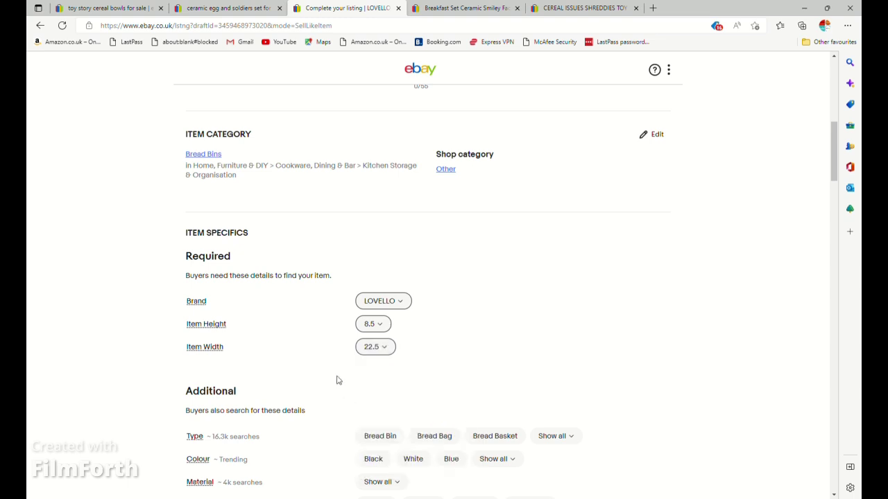
Fill in the additional item specifics with type Bread Bin, colour White and material Metal
click(372, 435)
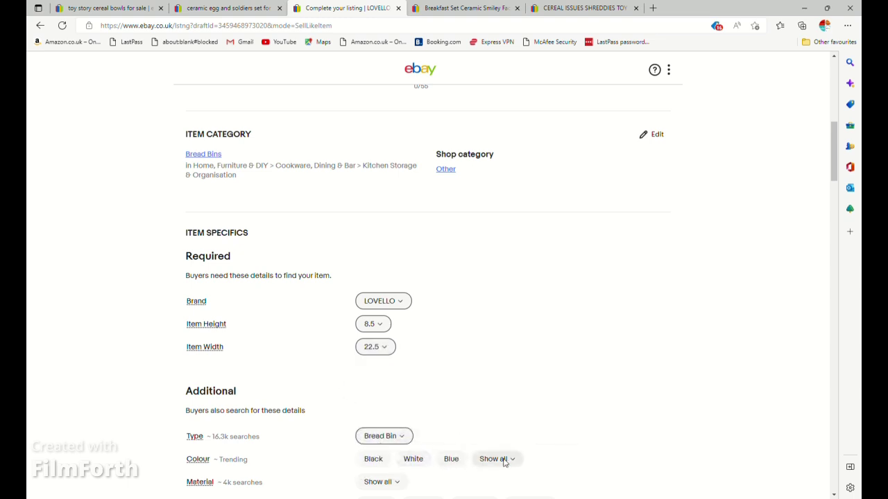
click(412, 461)
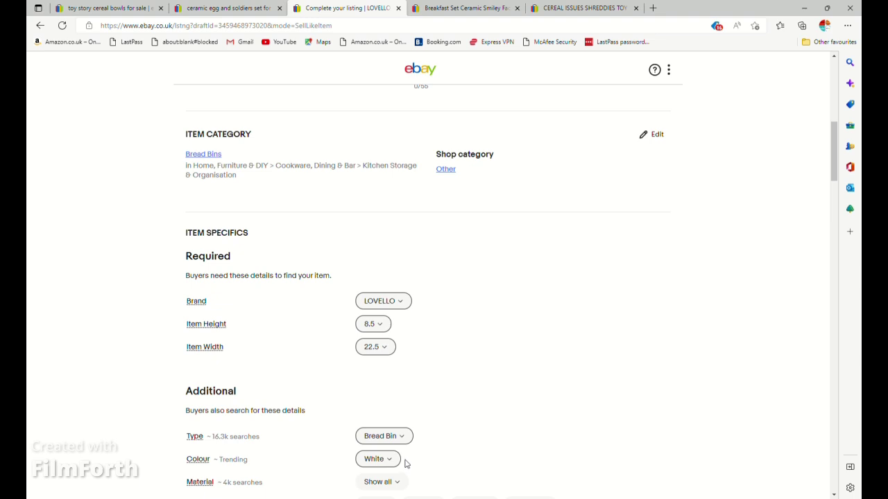
scroll(407, 464, down, 2)
click(380, 349)
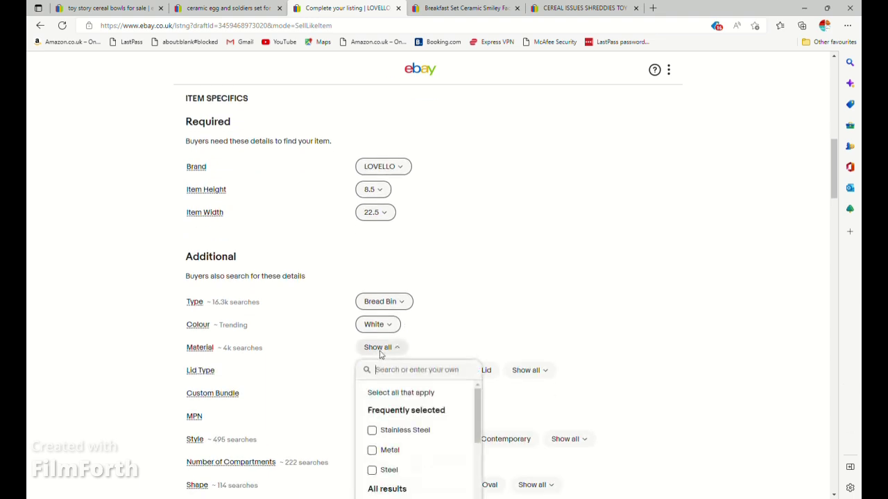
click(372, 450)
click(332, 420)
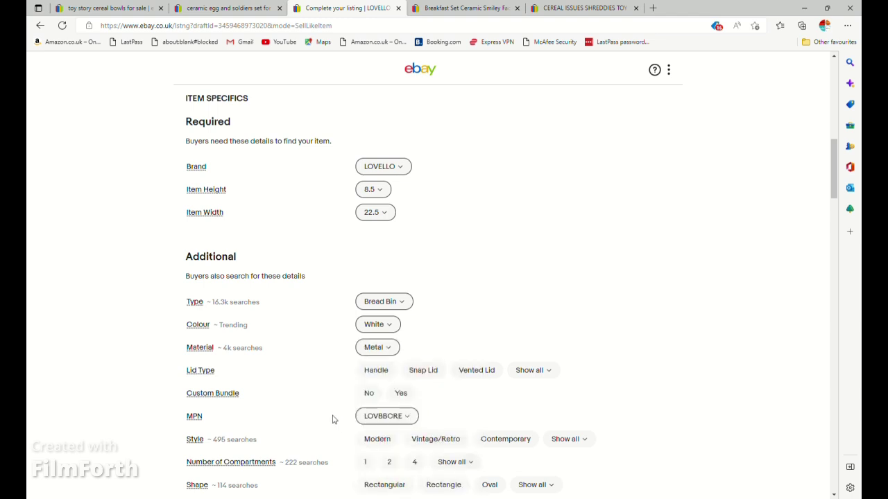
Set lid type to Handle, custom bundle to No, style to Modern, number of compartments to 1 and shape to Rectangular
click(380, 372)
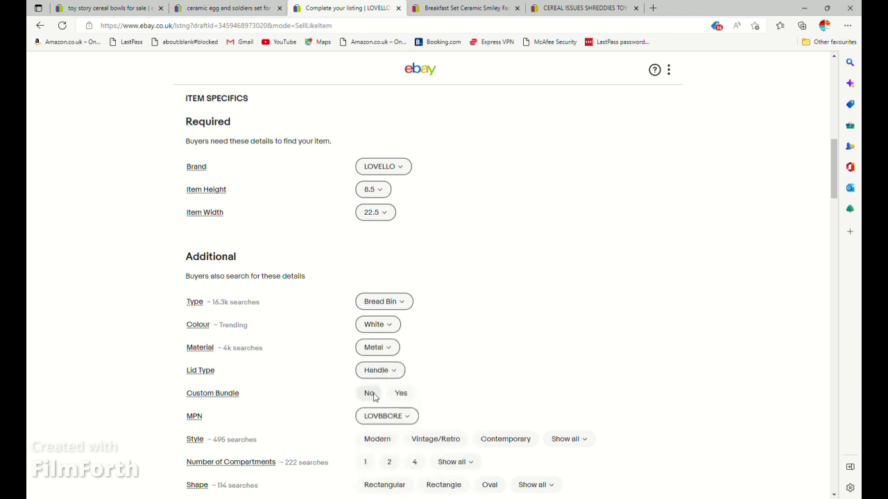
click(367, 394)
click(376, 440)
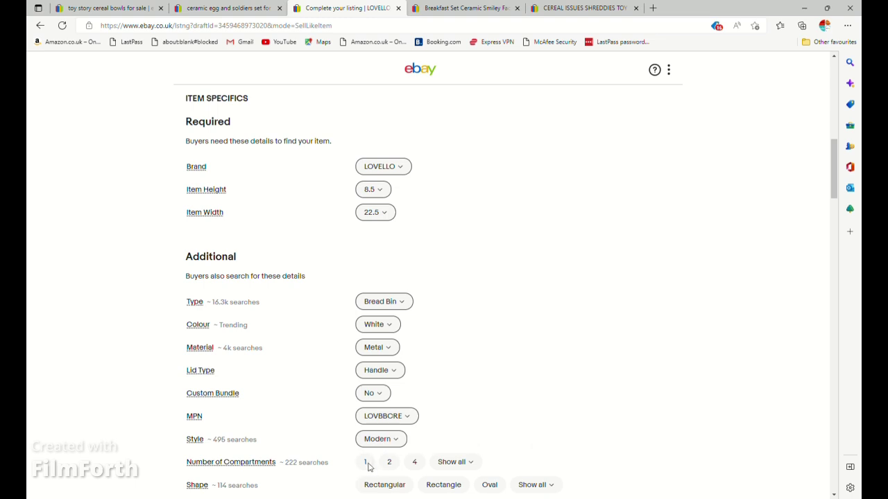
click(365, 462)
click(373, 483)
Set the country of manufacture to Unknown, the pattern to Solid and Personalise to No
scroll(373, 482, down, 2)
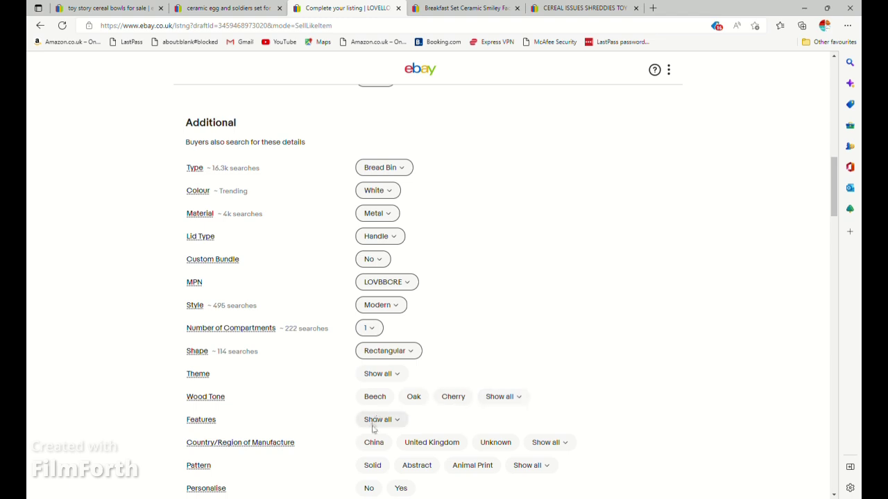
click(389, 443)
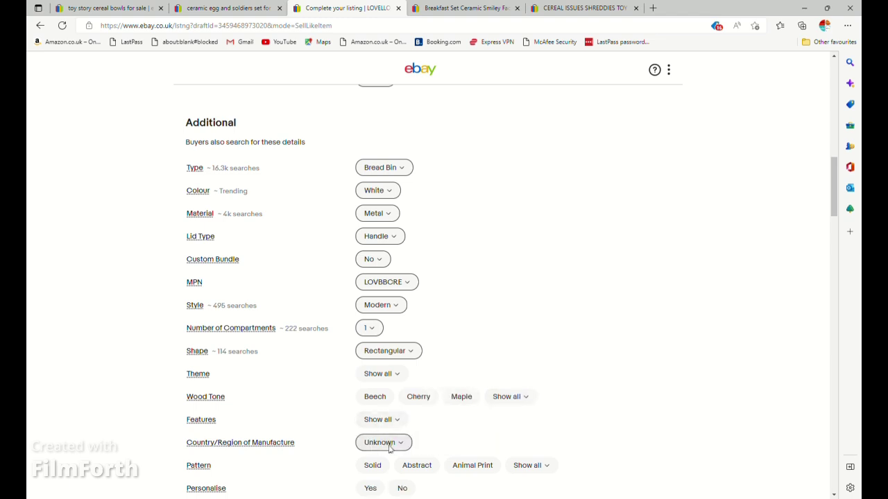
click(375, 467)
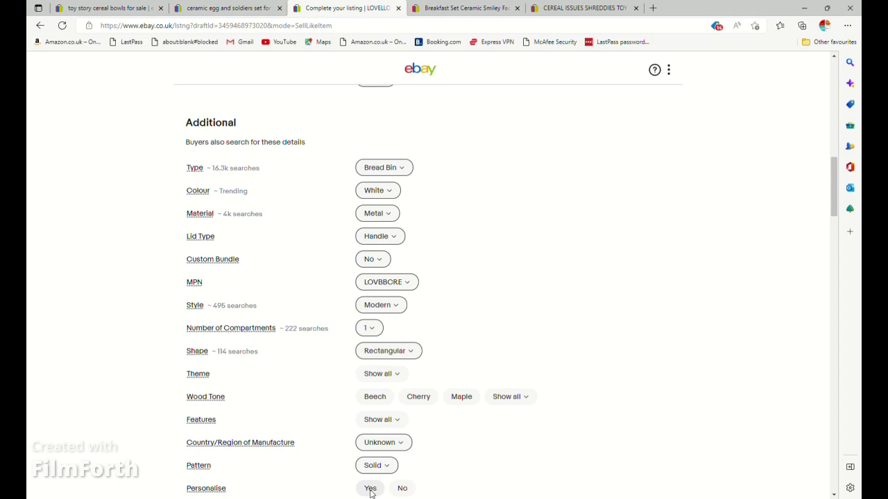
click(402, 489)
Set the item condition to New other (see details)
scroll(428, 460, down, 5)
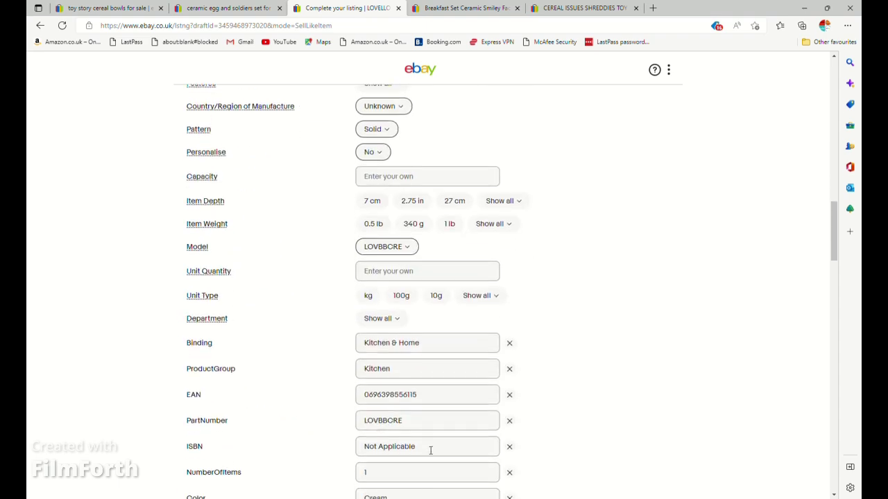
scroll(426, 292, down, 6)
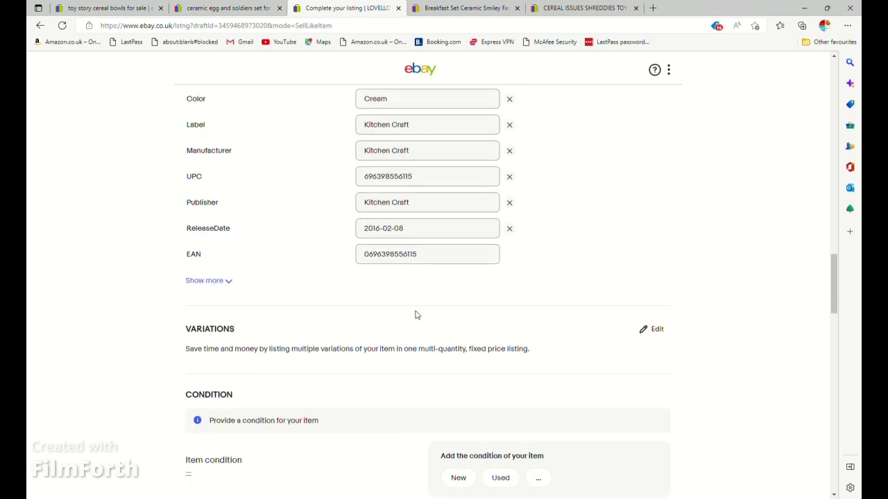
scroll(363, 311, down, 3)
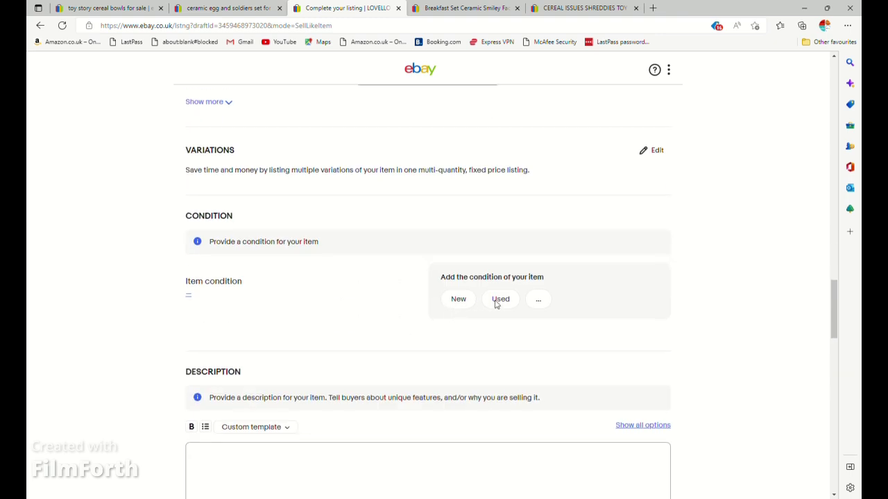
click(536, 306)
click(300, 181)
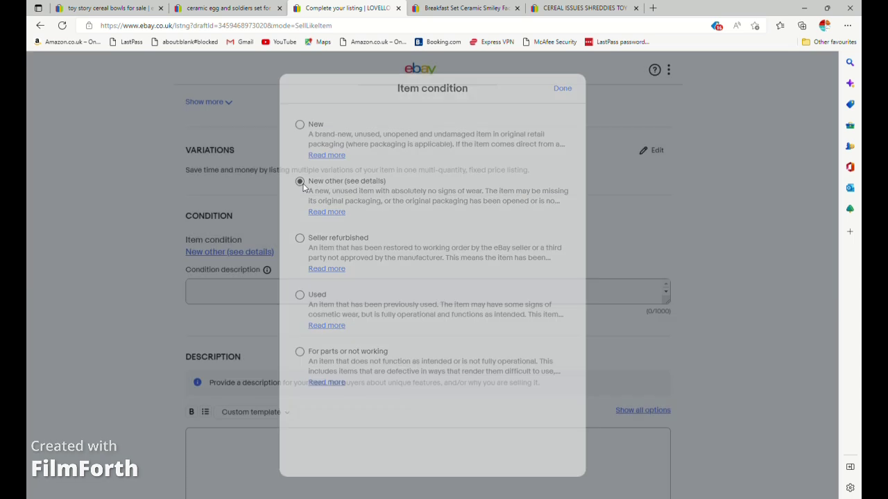
Write the description as "i have a", the copied title, and "comes boxed but not original box item never used as good as brand new"
click(222, 446)
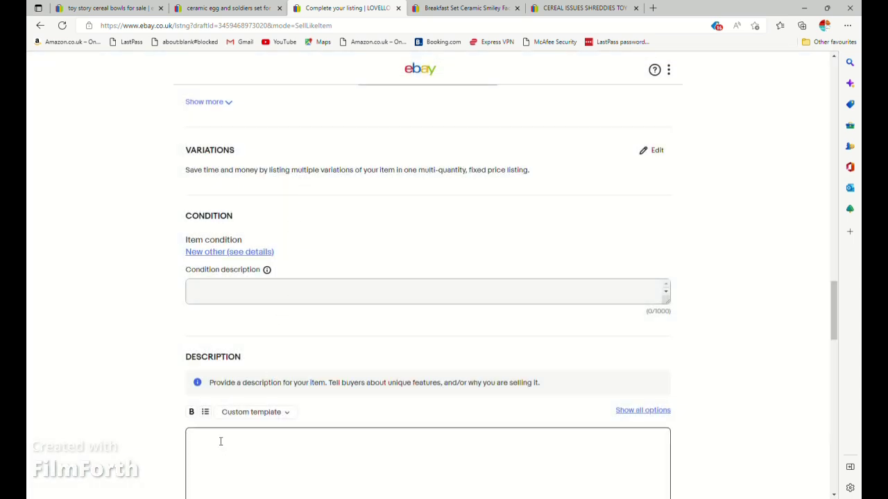
text(i have a)
key(ctrl+v)
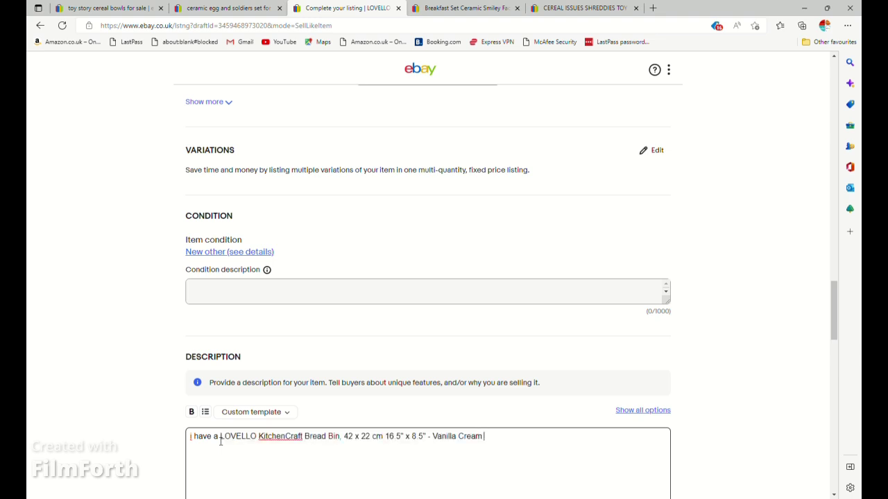
text(comes boxed but not original bo)
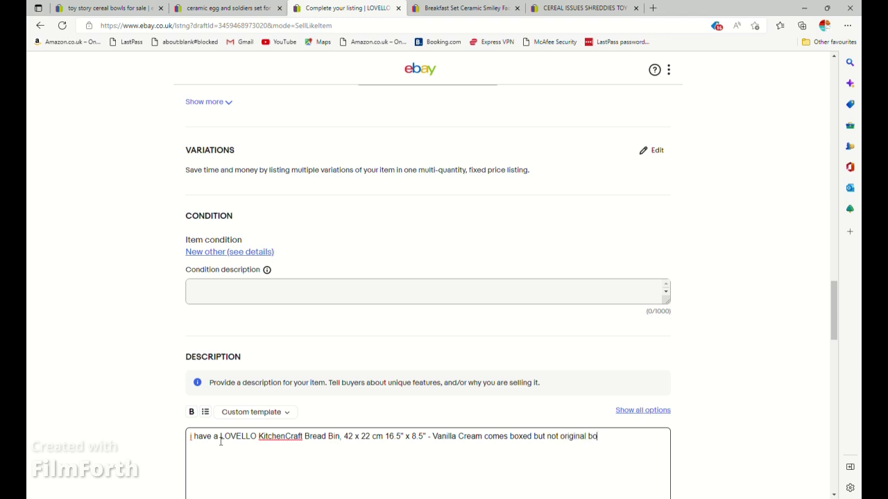
text(tem never used as good s)
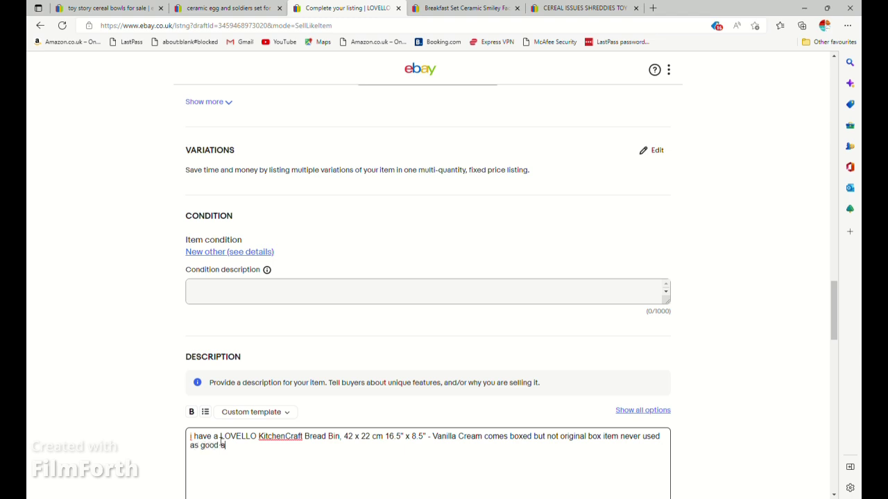
key(BackSpace)
text(as brand new)
Set the Buy it now price of the bread bin to £49.99
scroll(222, 444, down, 4)
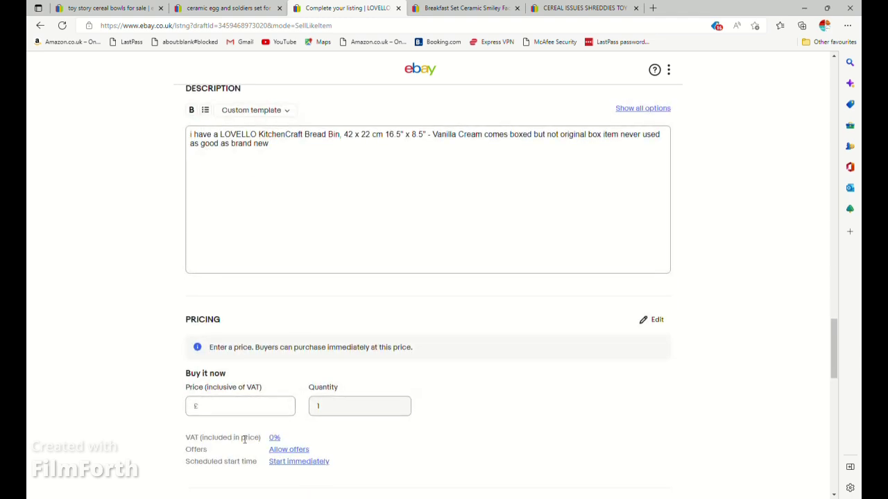
text(49.99)
click(173, 419)
Turn on promotion for the bread bin listing with a custom ad rate of 2.0%
scroll(173, 416, down, 3)
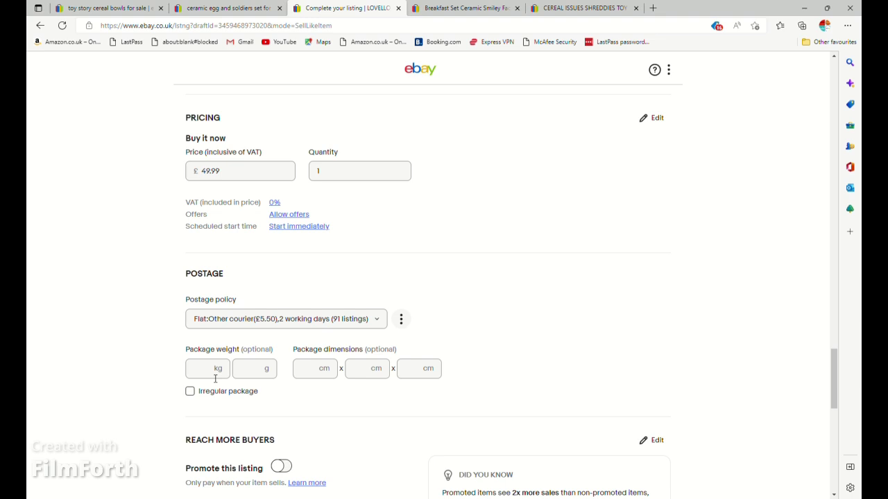
scroll(215, 378, down, 1)
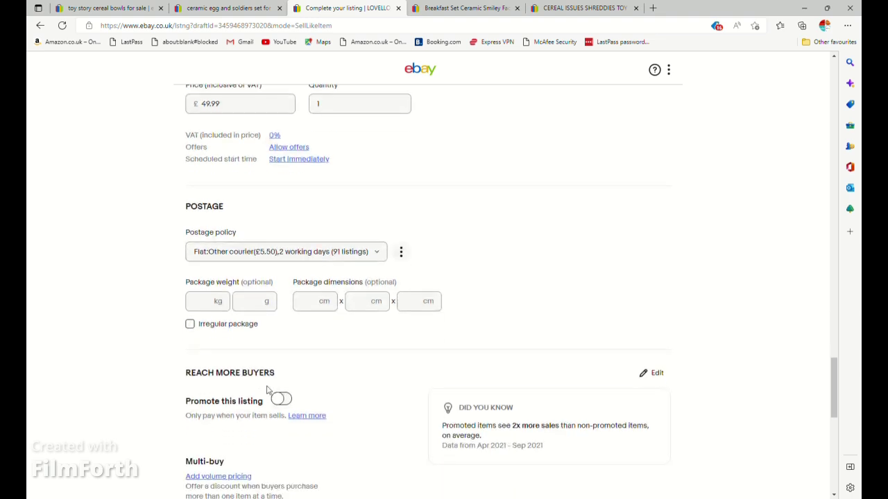
click(281, 399)
click(297, 447)
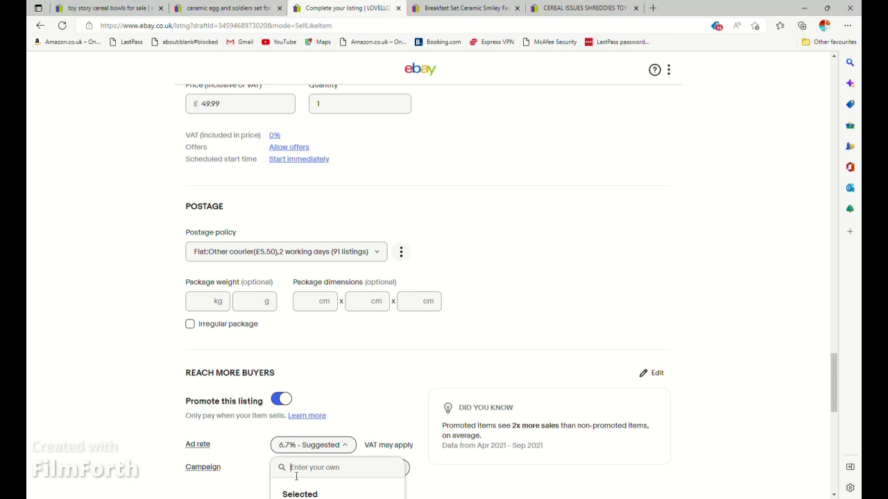
scroll(286, 468, down, 4)
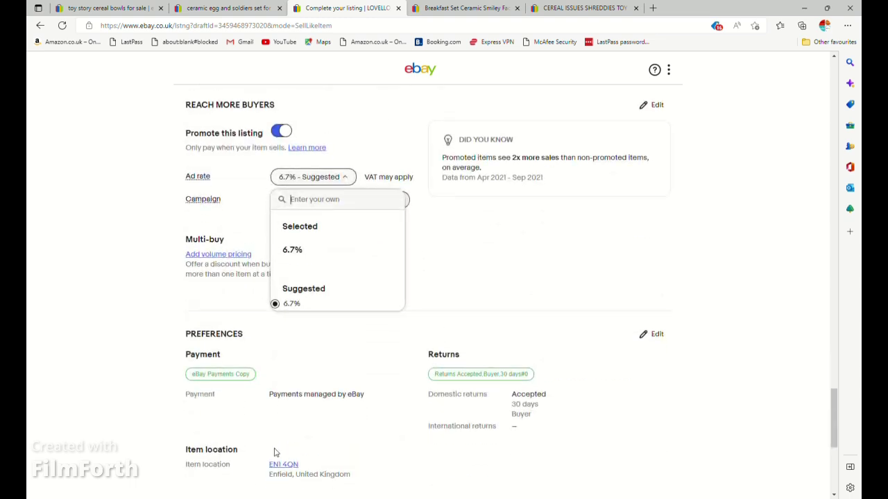
text(2.0)
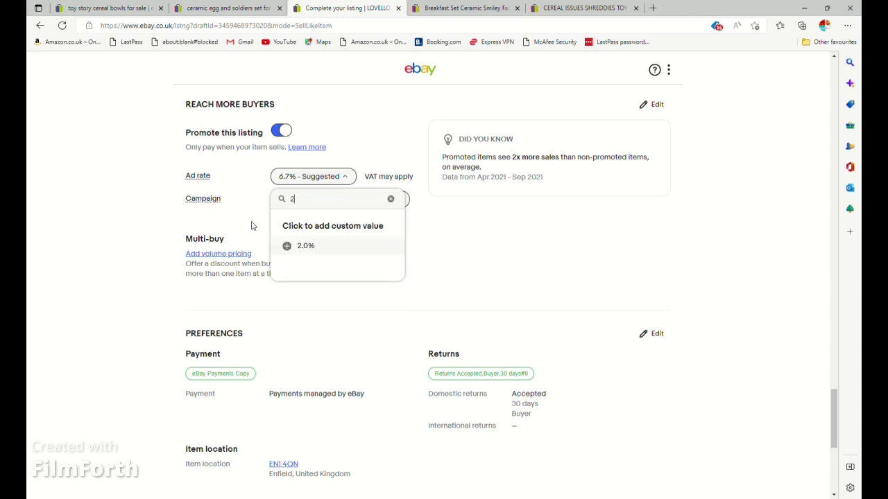
click(287, 248)
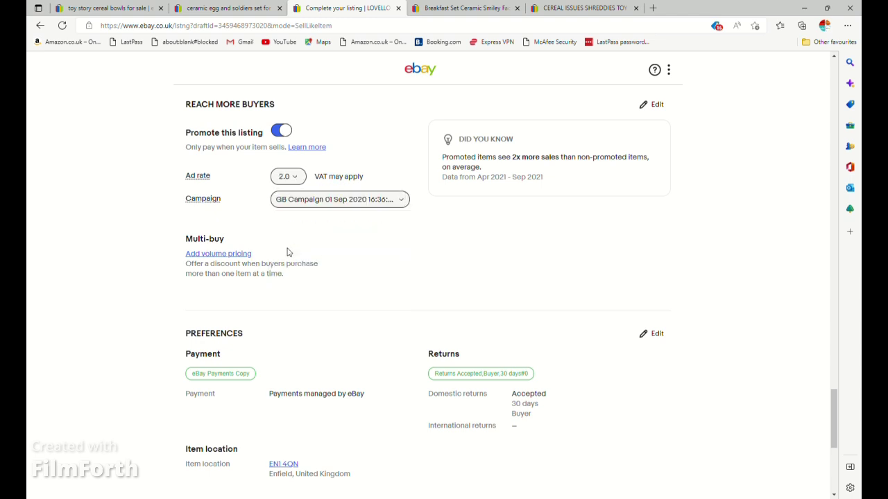
Publish the bread bin listing with the displayed fees and return to the active listings
scroll(138, 340, down, 4)
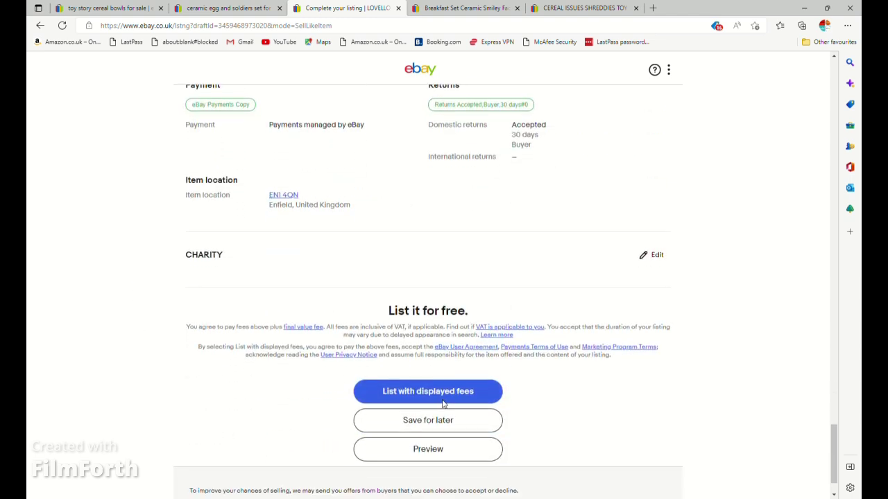
click(439, 404)
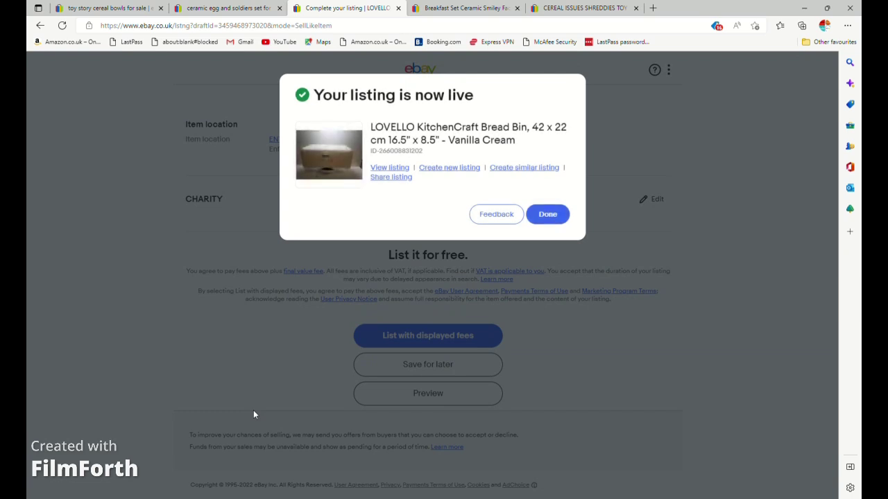
click(554, 217)
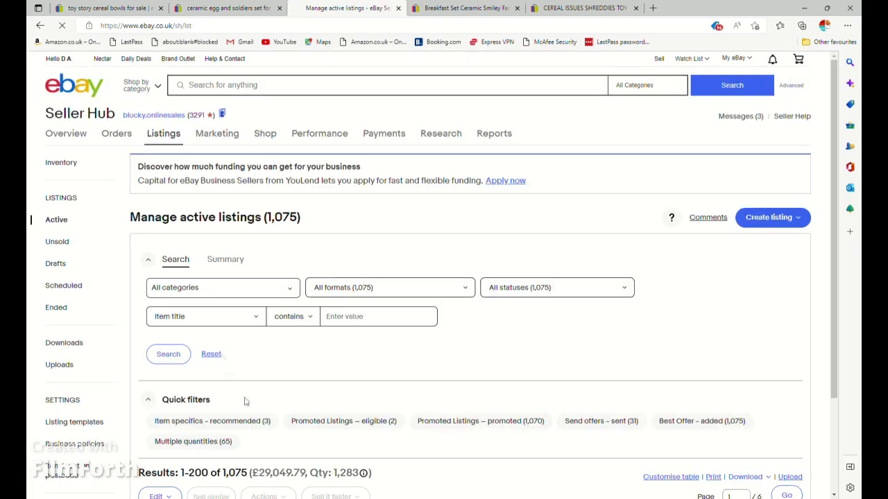
Filter the active listings to those eligible for promotion and promote both at a 2% ad rate
click(344, 420)
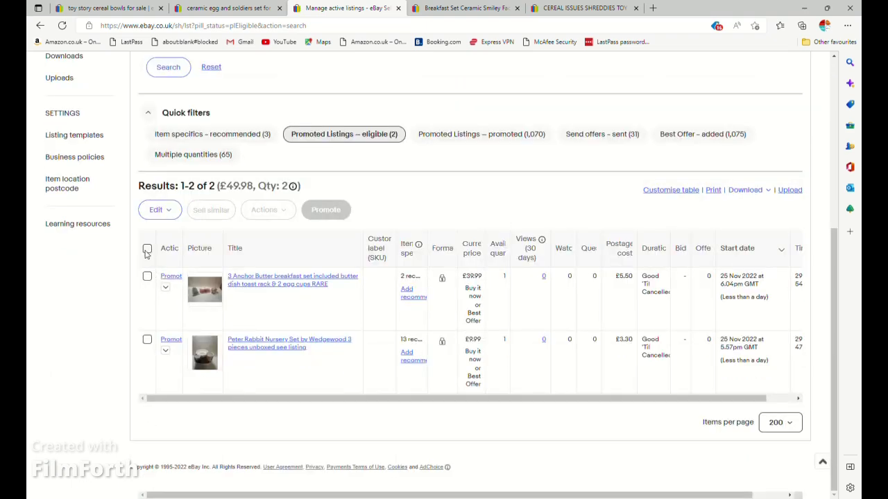
click(147, 248)
click(326, 211)
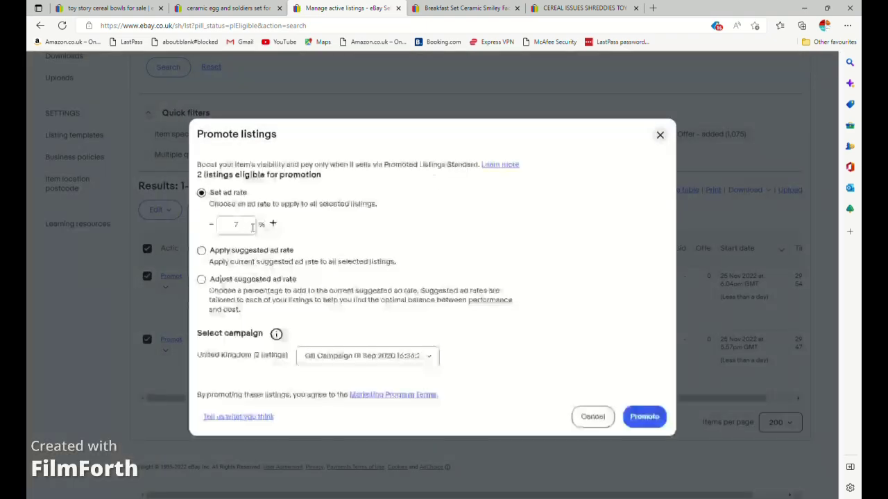
click(242, 229)
text(2)
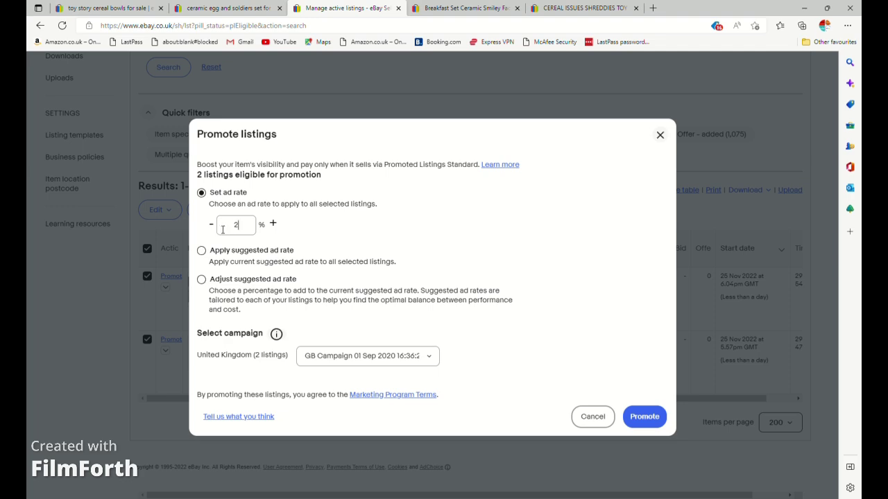
click(642, 418)
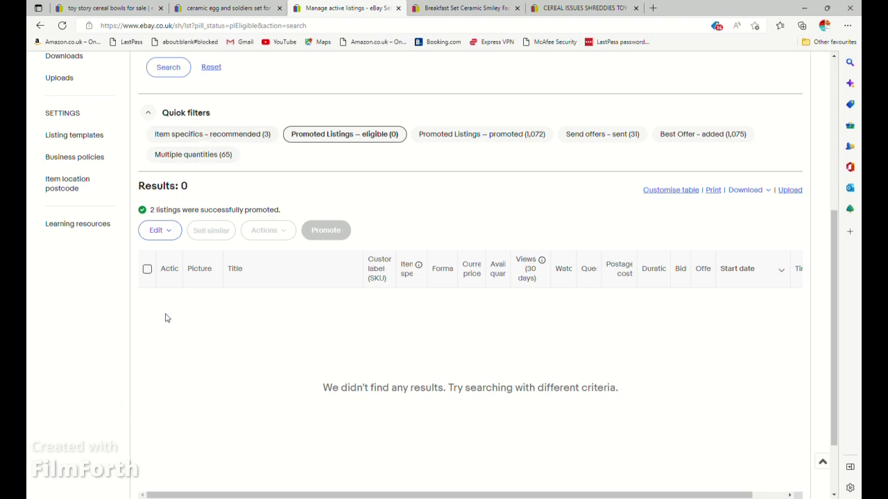
Search eBay for "sil sausage dog" and look through the current listings
scroll(165, 327, up, 4)
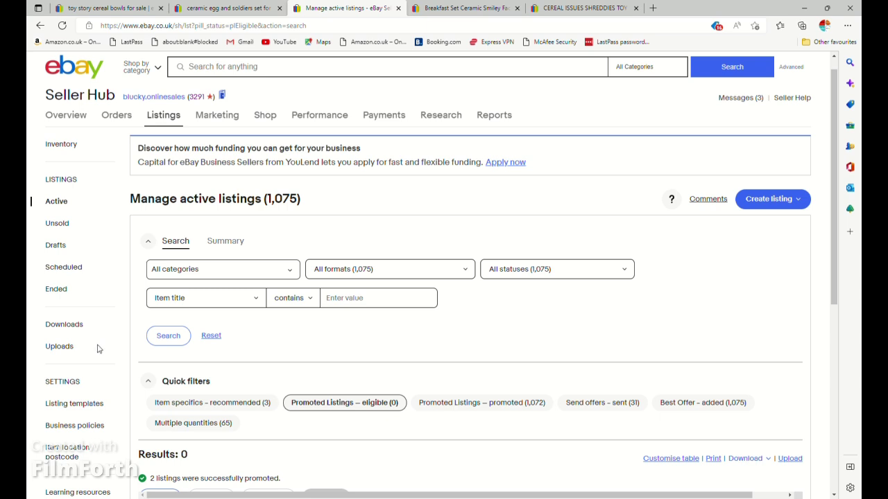
click(208, 73)
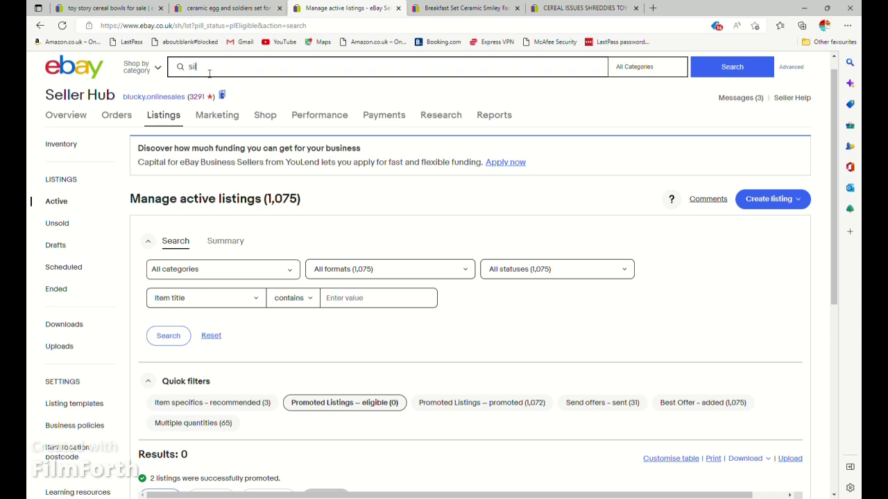
text(sil sausage dog)
key(Return)
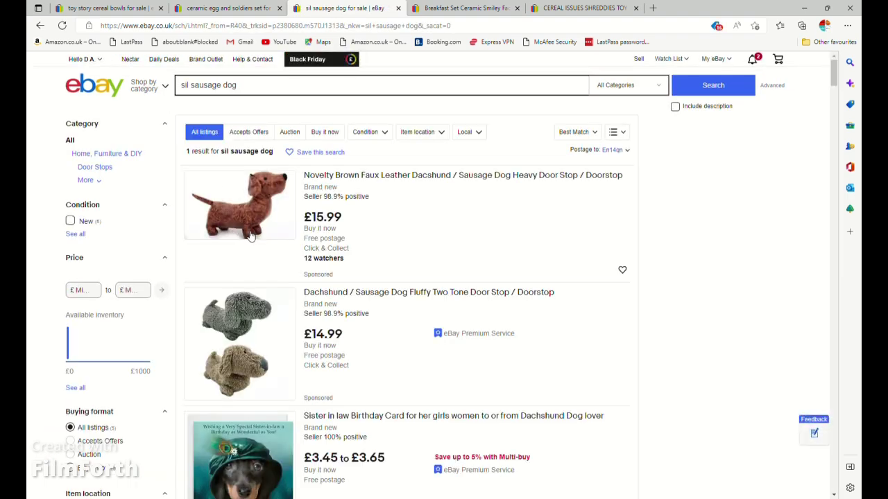
scroll(252, 240, down, 9)
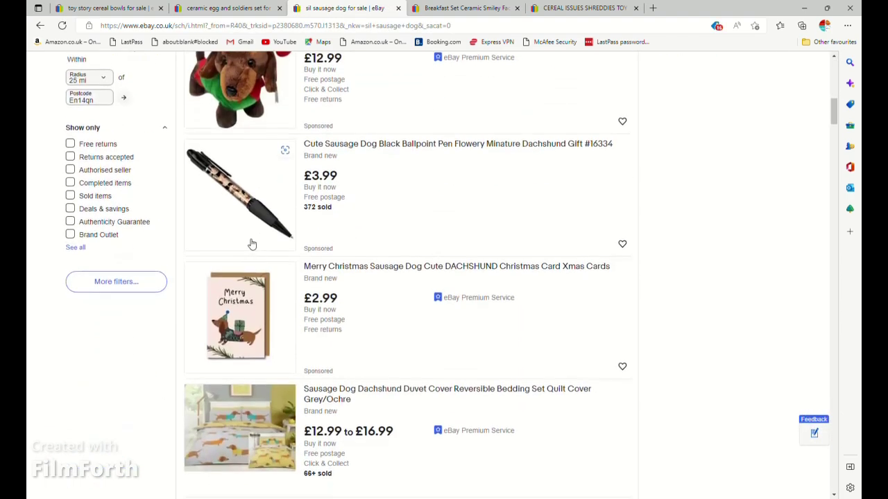
scroll(257, 242, up, 9)
Use the advanced search to restrict "sil sausage dog" to sold listings and review the matches
click(771, 86)
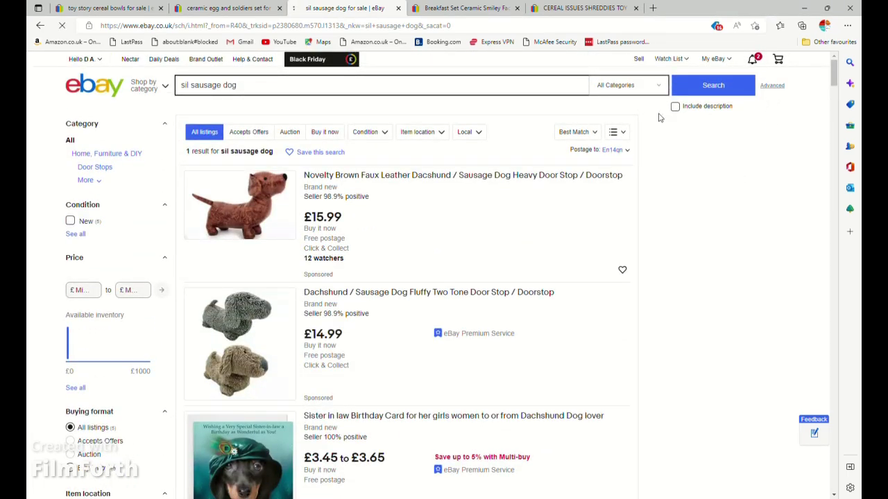
click(270, 328)
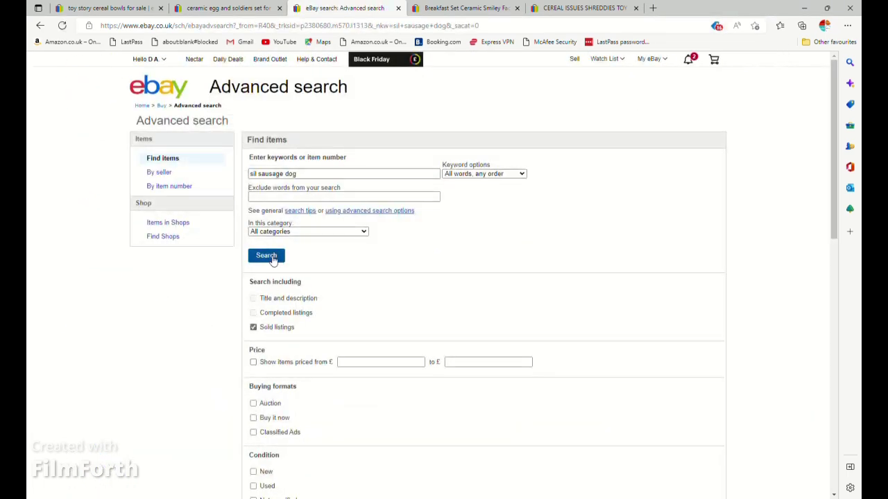
click(266, 256)
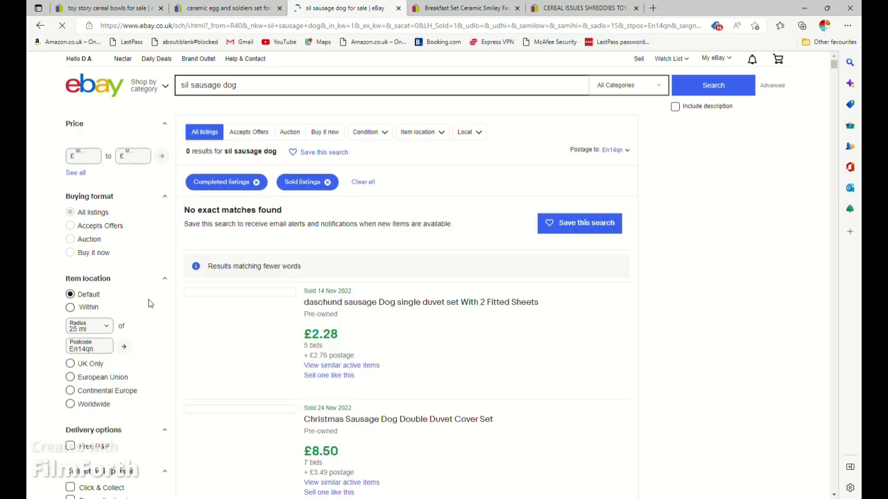
scroll(203, 327, down, 8)
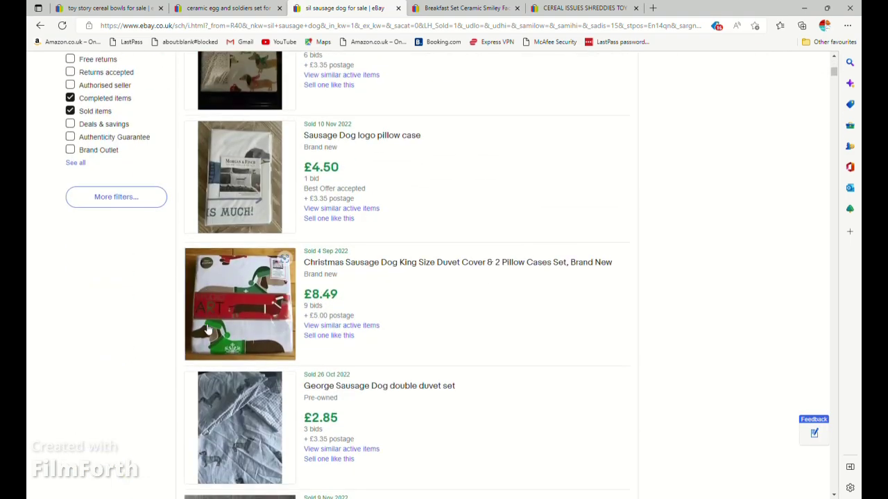
scroll(206, 329, up, 8)
Shorten the sold-listings search to "sil dog" and look through the results for a similar item
drag(244, 86, 234, 87)
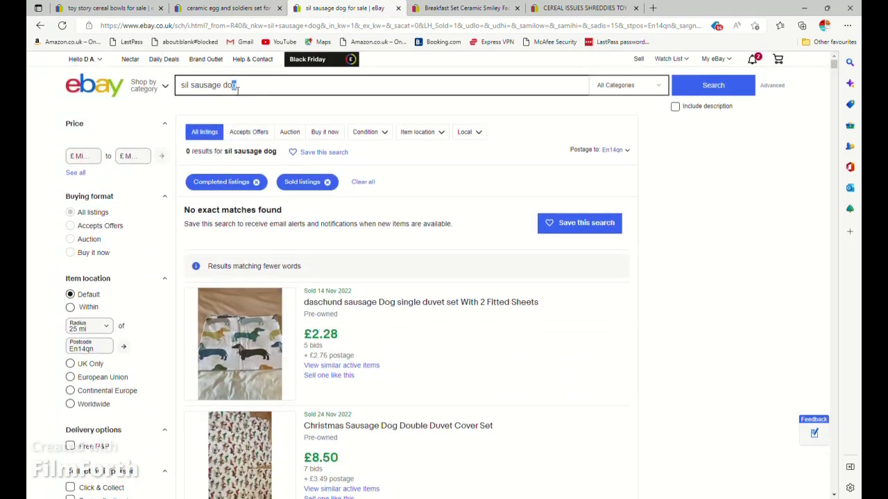
click(226, 90)
key(BackSpace)
key(BackSpace)
key(BackSpace)
key(BackSpace)
key(BackSpace)
key(BackSpace)
key(BackSpace)
key(BackSpace)
click(700, 92)
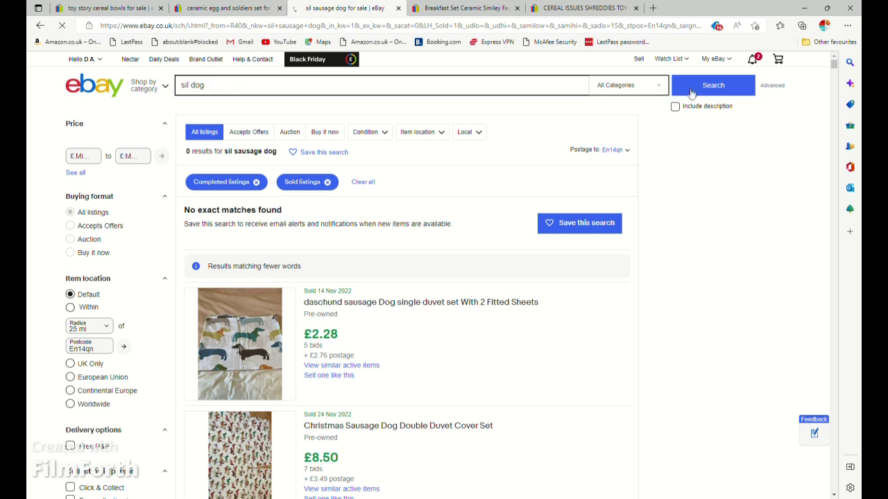
scroll(285, 273, down, 4)
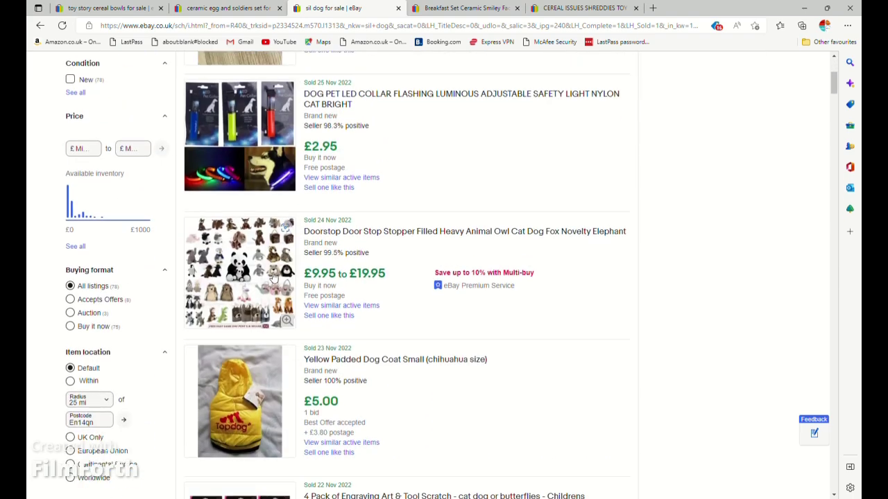
scroll(275, 276, down, 18)
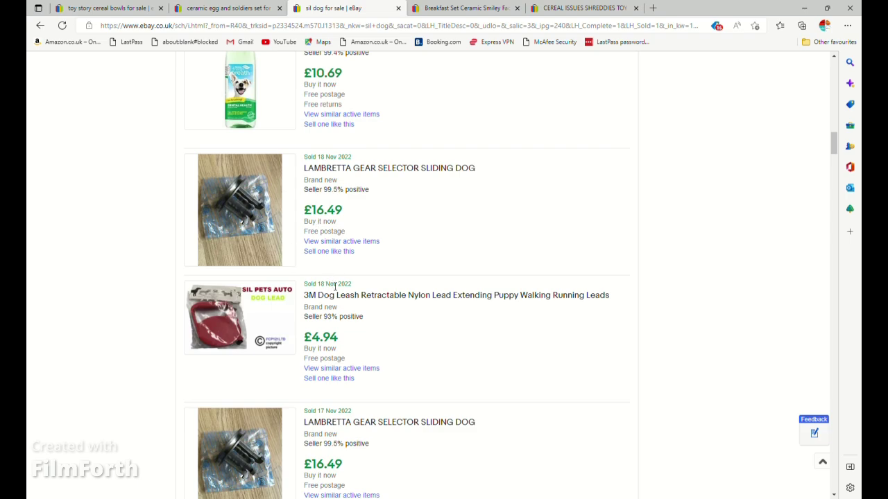
scroll(336, 287, up, 20)
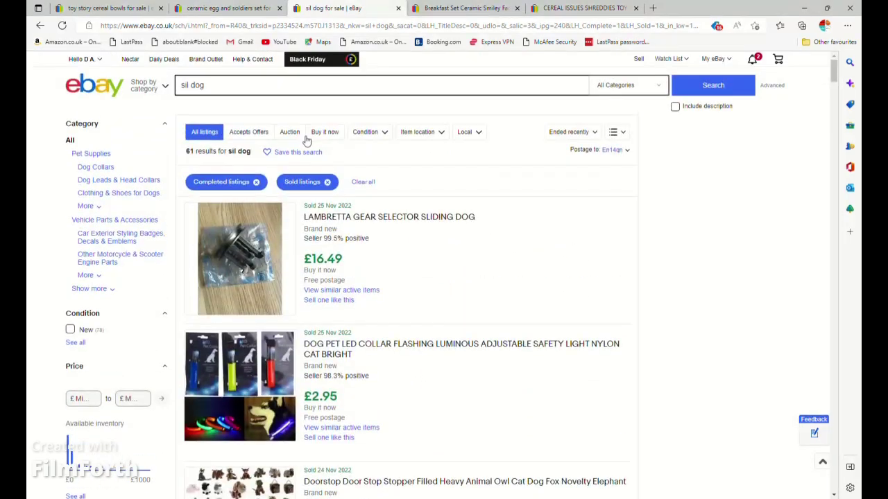
Search the sold listings for "sil interiors" and sort the results by highest price
double_click(198, 85)
text(interior)
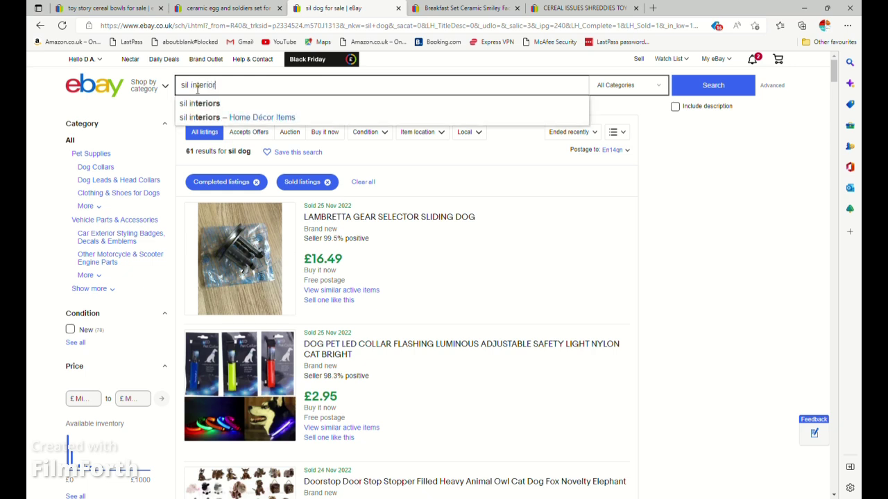
text(s)
key(Return)
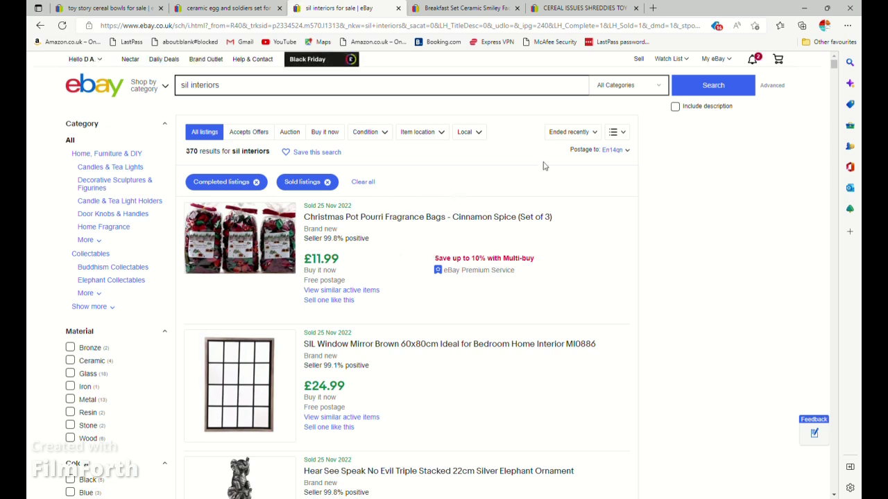
click(570, 132)
click(543, 194)
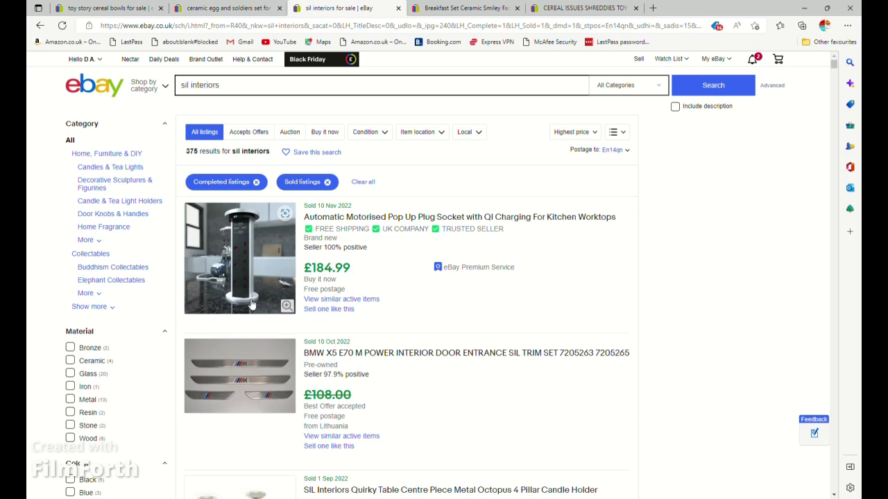
Start a listing from the sold SIL Interiors octopus candle holder and close the cereal toy and breakfast set browser tabs
scroll(251, 305, down, 3)
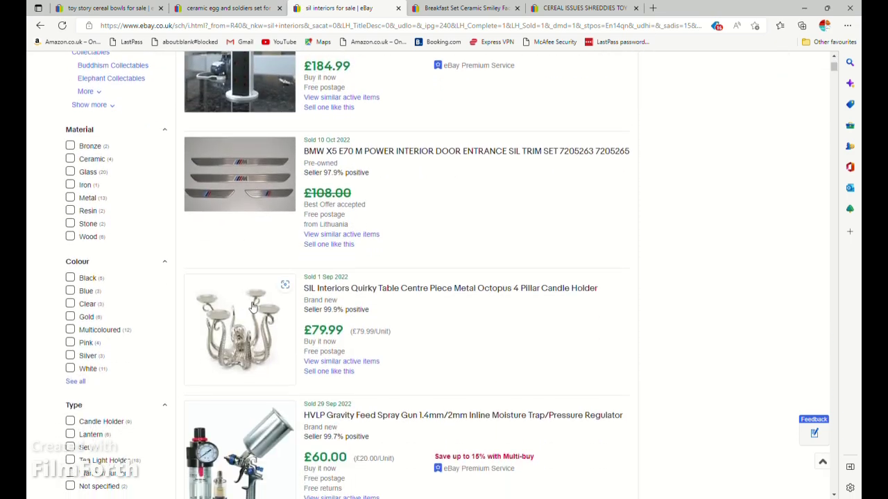
click(321, 373)
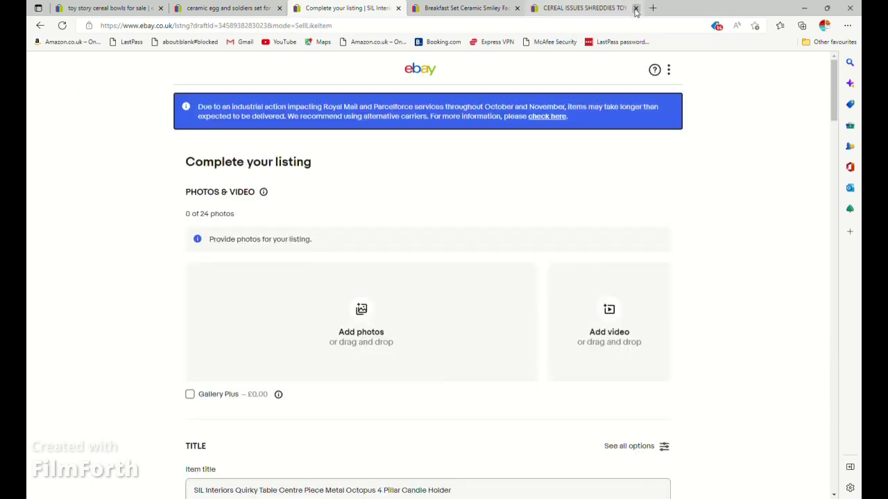
click(636, 8)
click(516, 8)
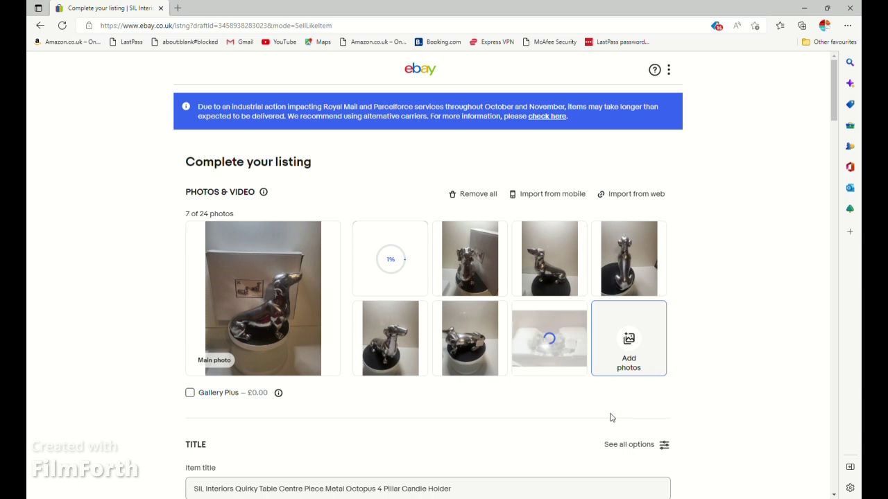
Search the item categories for "aluminium dog" and choose Collectables > Animal Collectables > Dog Collectables > Greyhound
scroll(559, 424, down, 5)
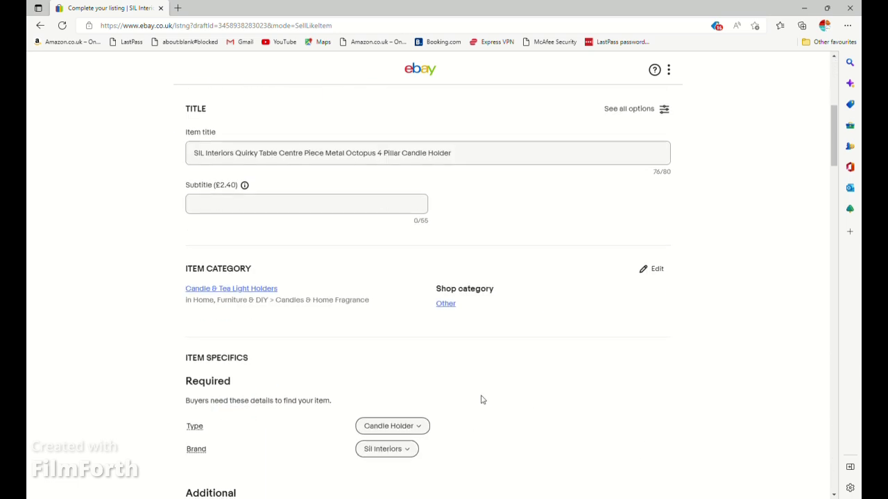
click(242, 288)
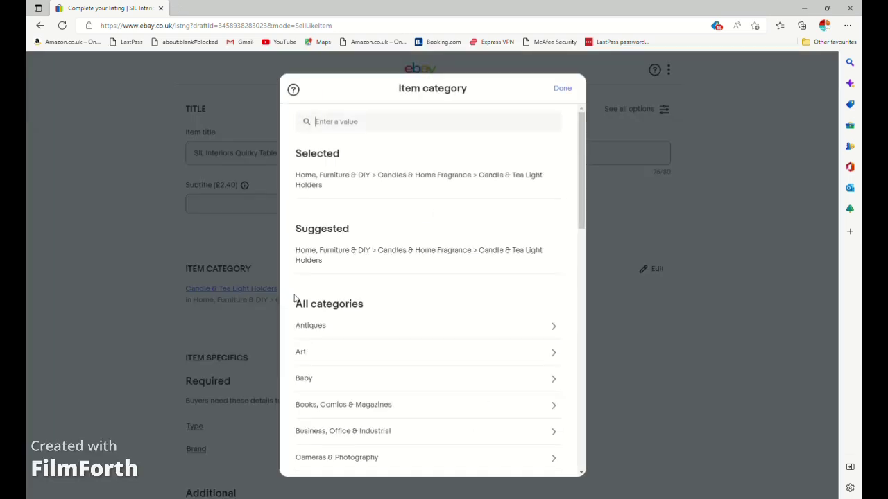
click(331, 121)
text(a)
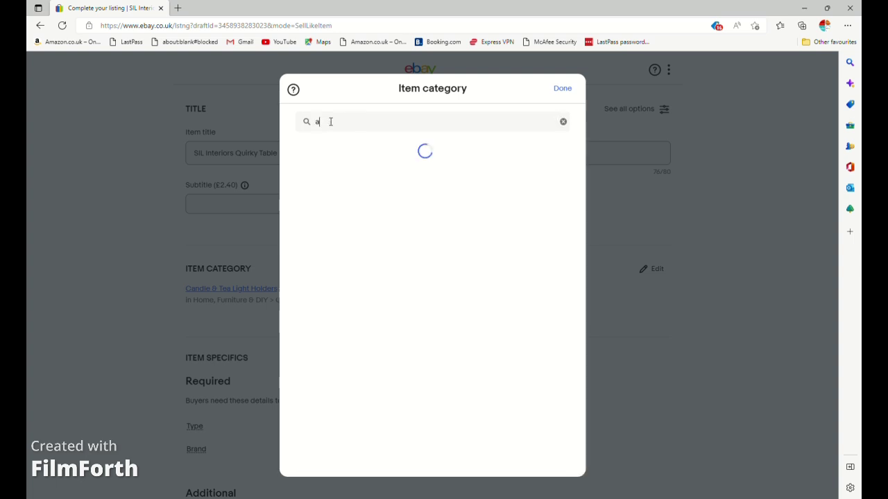
text(liminium dog)
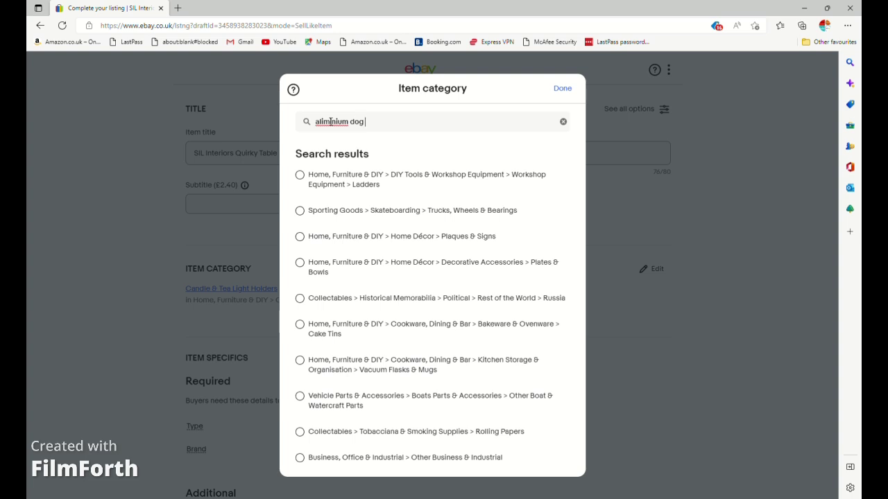
click(337, 125)
key(Left)
key(Left)
key(Left)
key(BackSpace)
text(u)
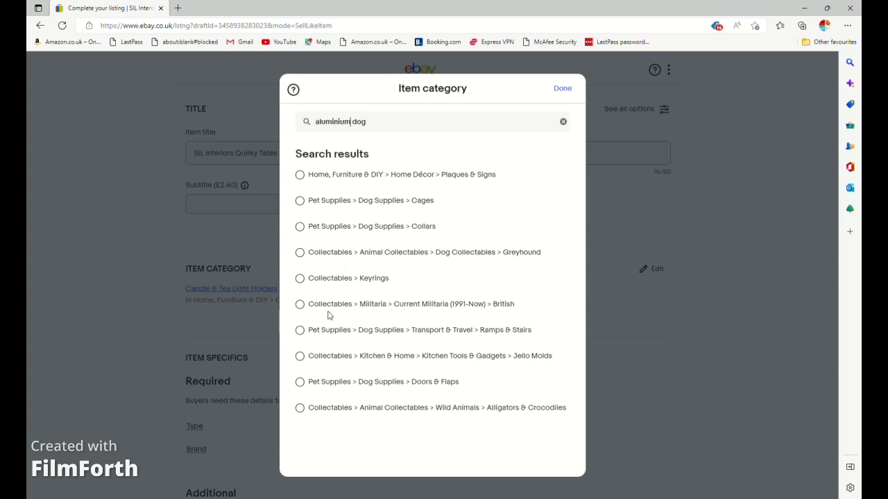
click(327, 254)
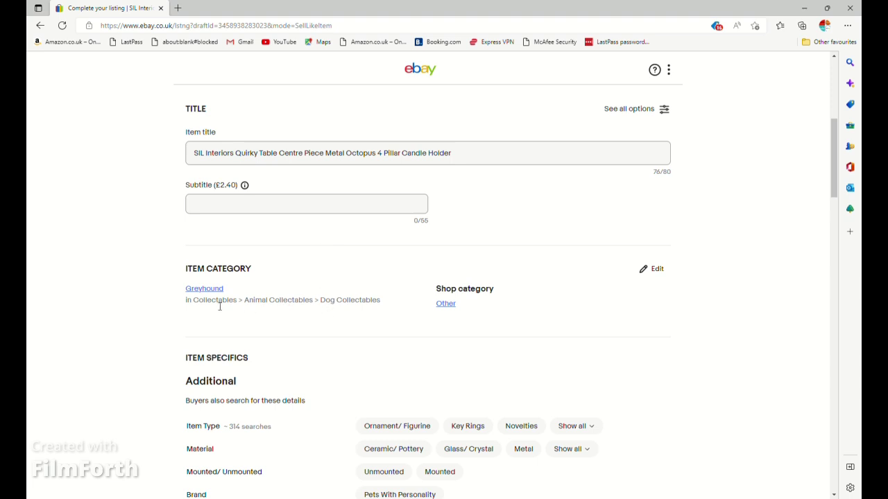
Search the item categories for "sausage dog" and set the category to Dog Collectables > Dachshund
click(205, 291)
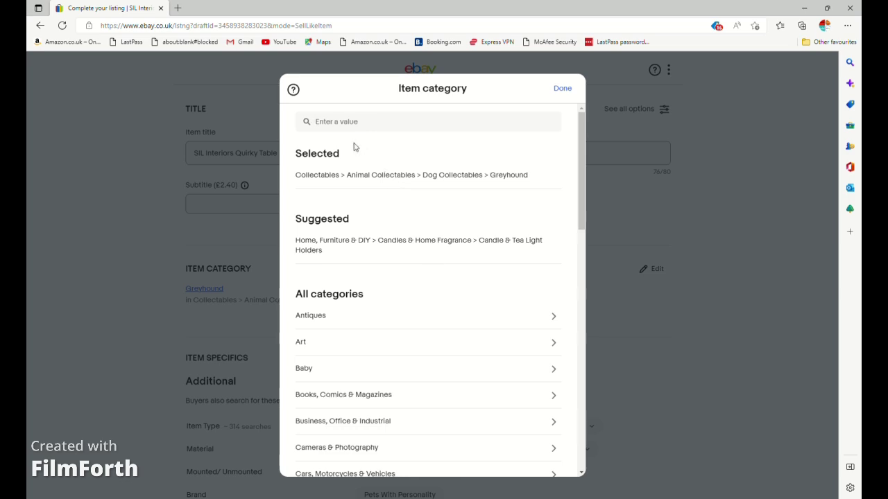
text(sausag)
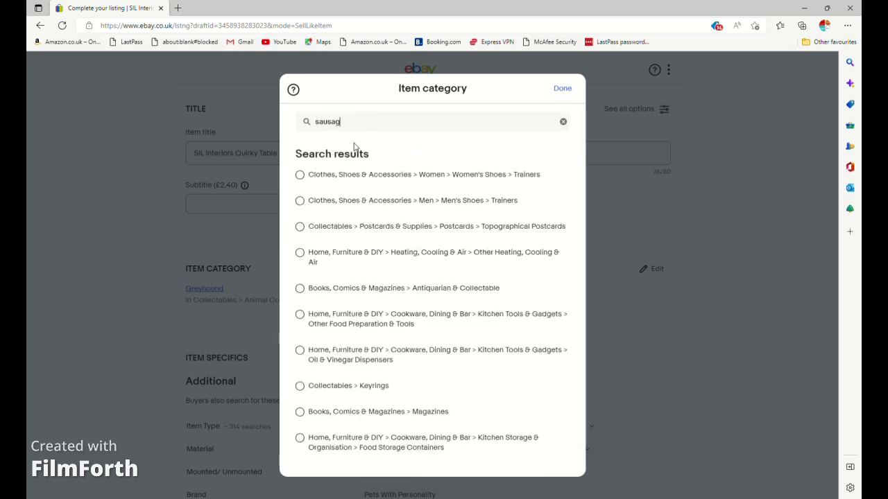
text(e dog)
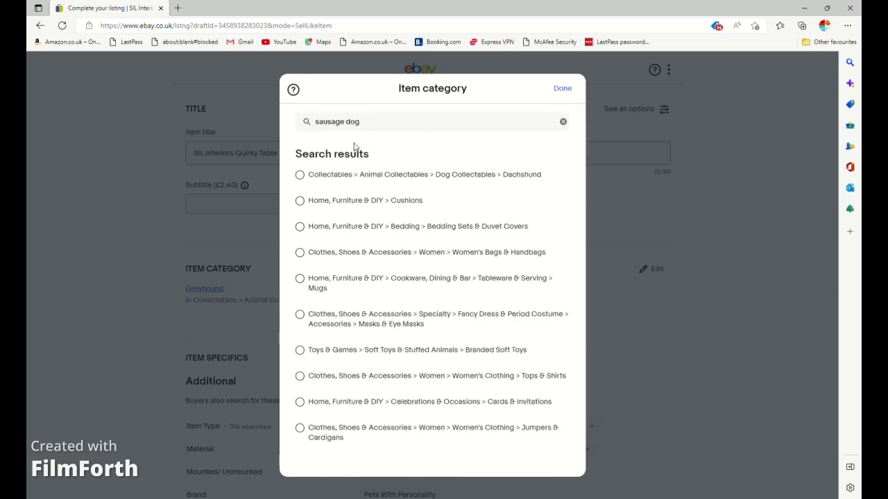
click(300, 175)
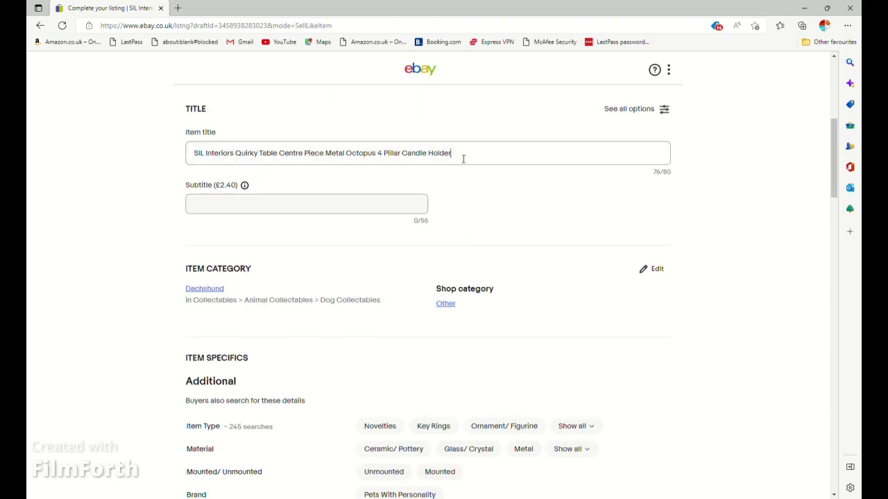
Change the item title to "SIL Interiors large sausage dog ornamental figure" and copy it for reuse
drag(462, 158, 243, 159)
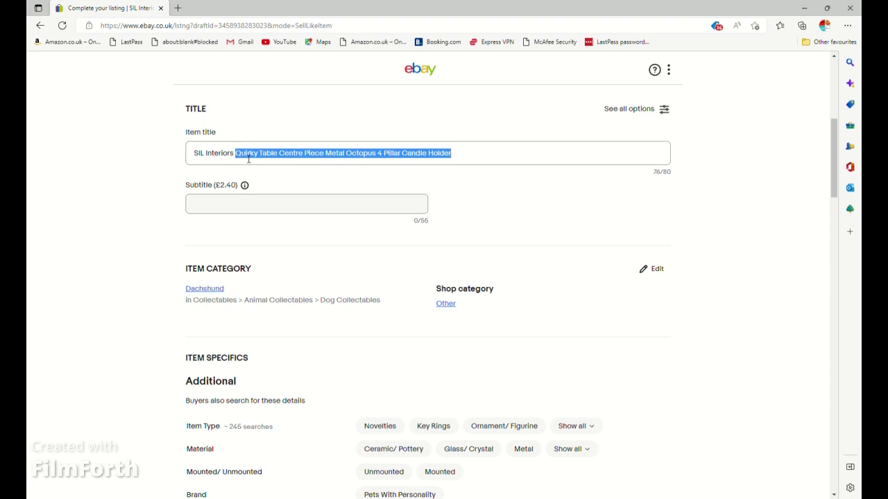
key(BackSpace)
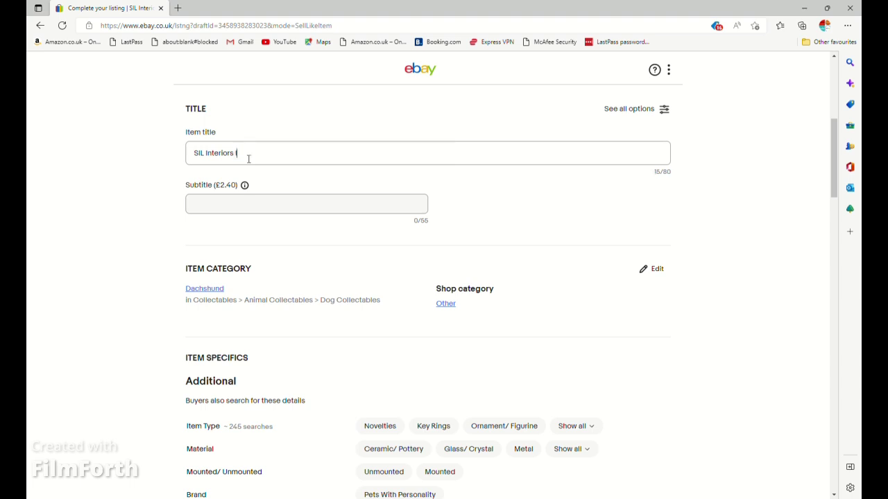
text(large sausage dog ornam)
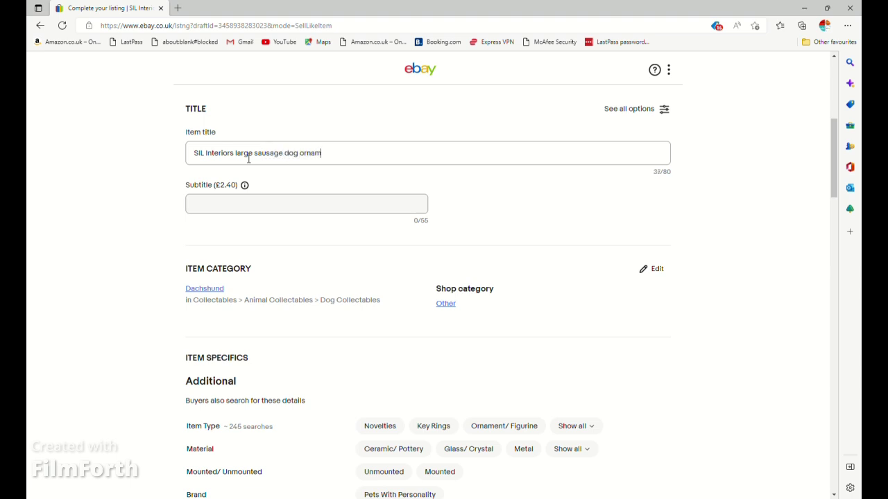
text(ntal figure)
click(326, 153)
text(e)
drag(380, 164, 159, 161)
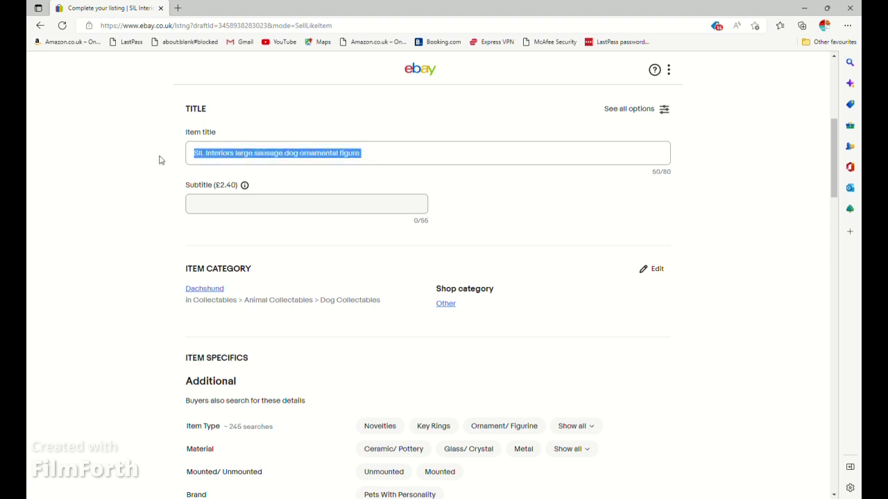
Set the item type to Ornament/ Figurine, material to Metal, mounting to Unmounted and brand to Pets With Personality
scroll(228, 233, down, 3)
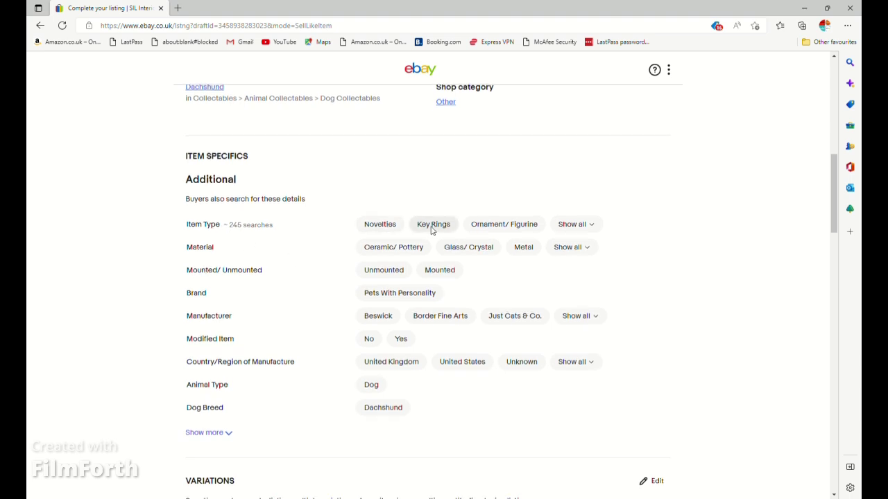
click(489, 228)
click(566, 248)
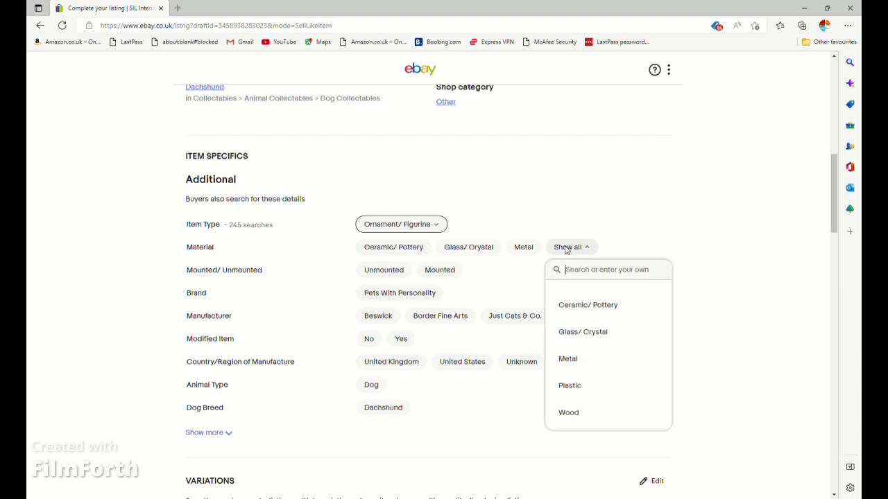
click(525, 250)
click(392, 275)
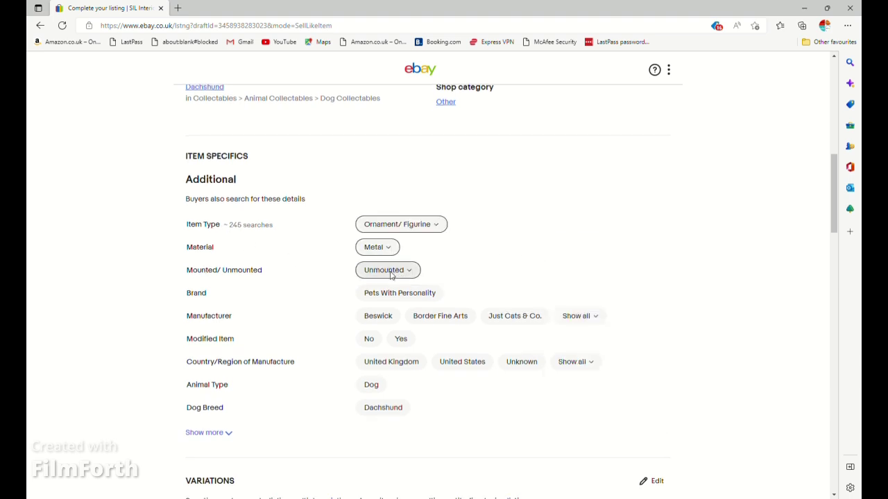
click(386, 292)
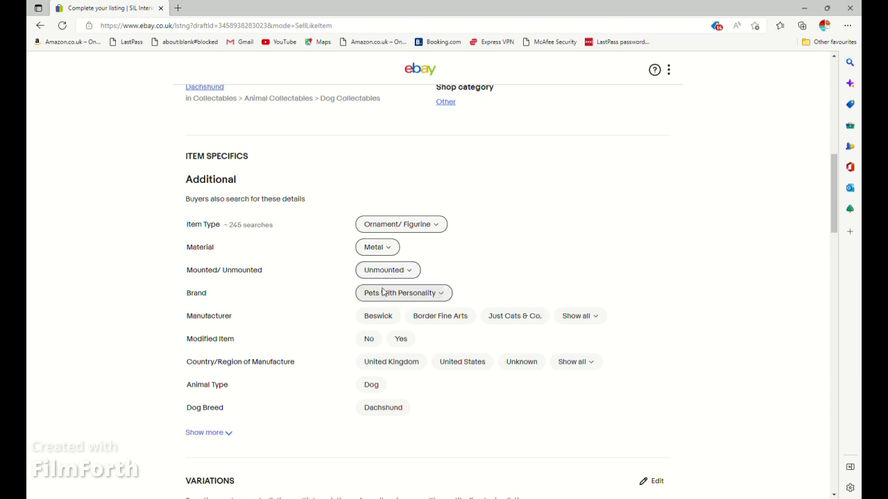
Add "sil" as custom manufacturer and set modified item to No, country of manufacture Unknown, animal type Dog and dog breed Dachshund
click(570, 319)
text(sil)
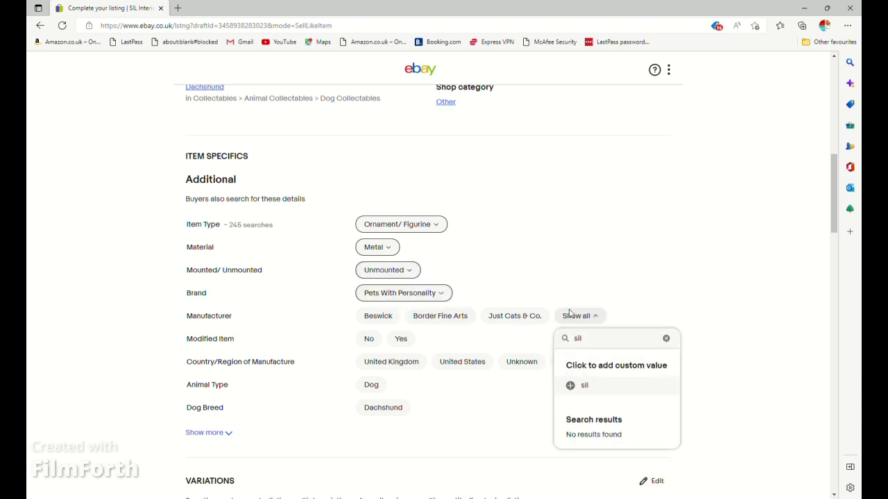
click(570, 386)
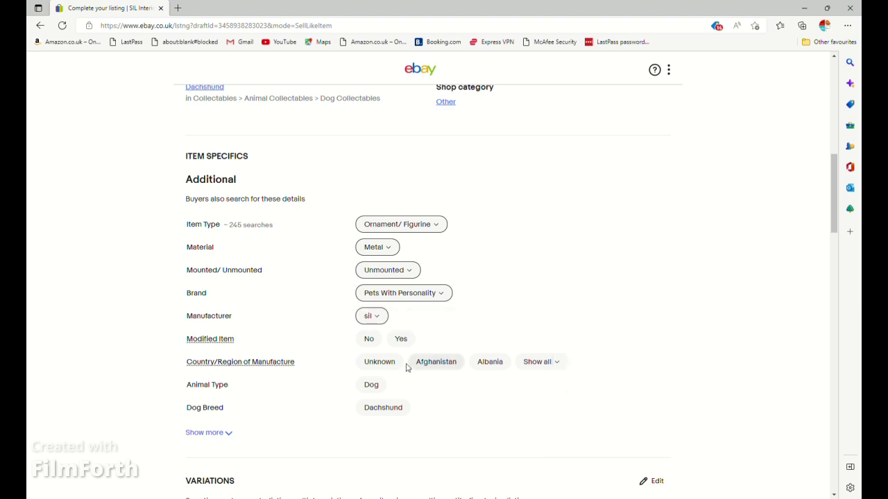
click(369, 339)
click(373, 362)
click(371, 385)
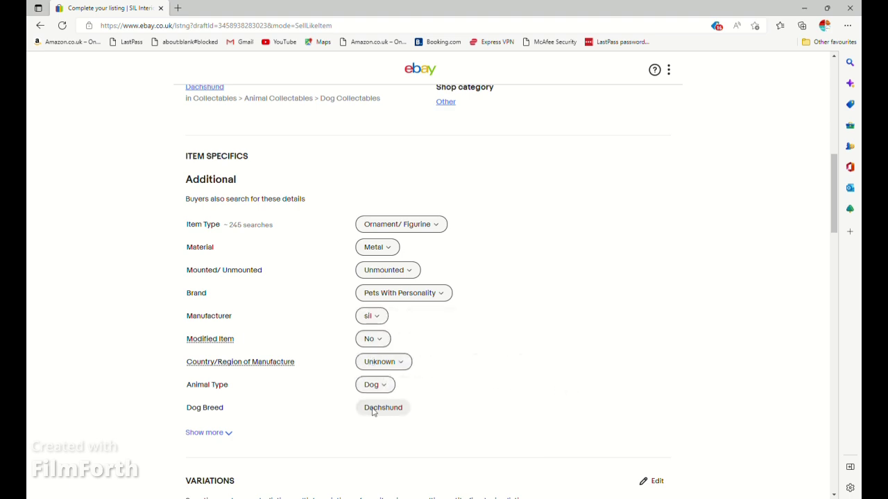
click(373, 410)
Set the item condition to Used and start the description with "i have a SIL Interiors large sausage dog ornamental figure"
scroll(340, 469, down, 3)
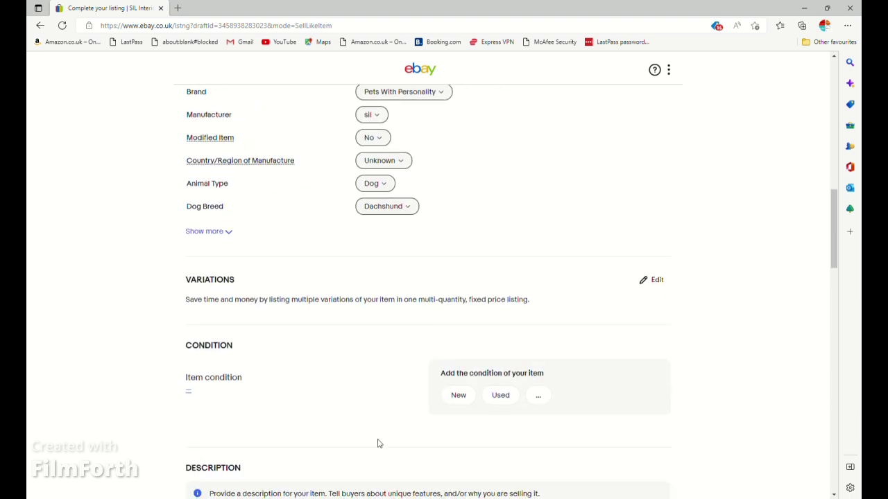
click(496, 399)
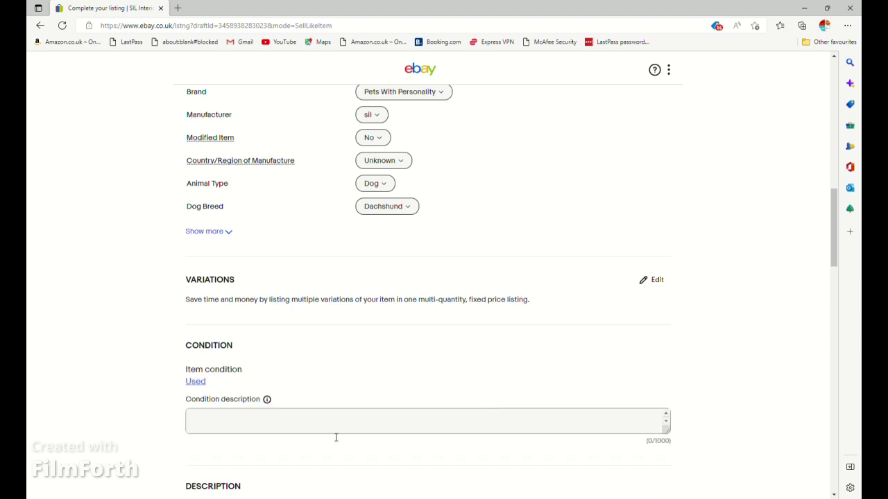
scroll(336, 437, down, 2)
click(274, 454)
text(i ha)
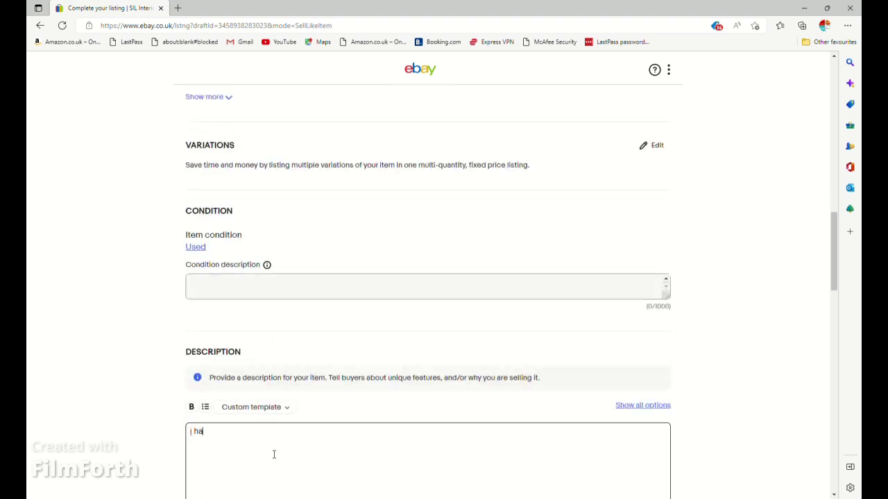
text(ve a SIL Interiors large sausage dog ornamental figure )
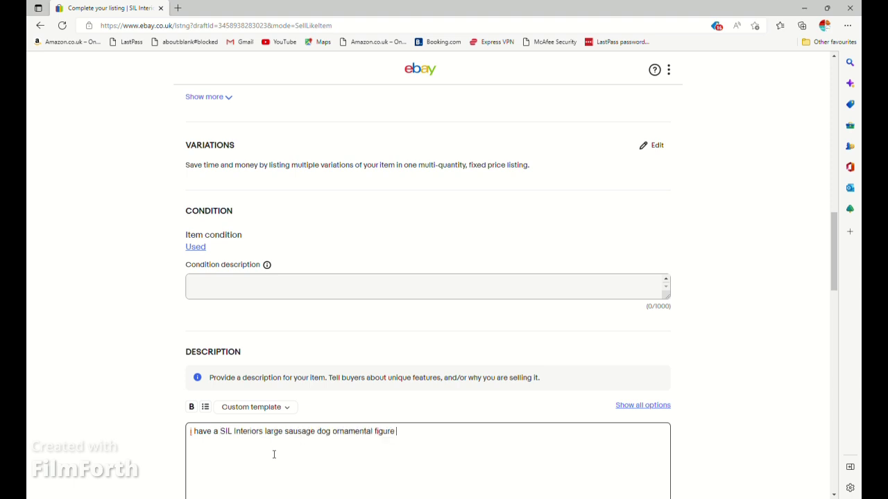
Continue the description with "in original box inner protection see pictures made of metal ideal for dog lover especially sausage dogs approx 12" in length"
text(in original box inner prote)
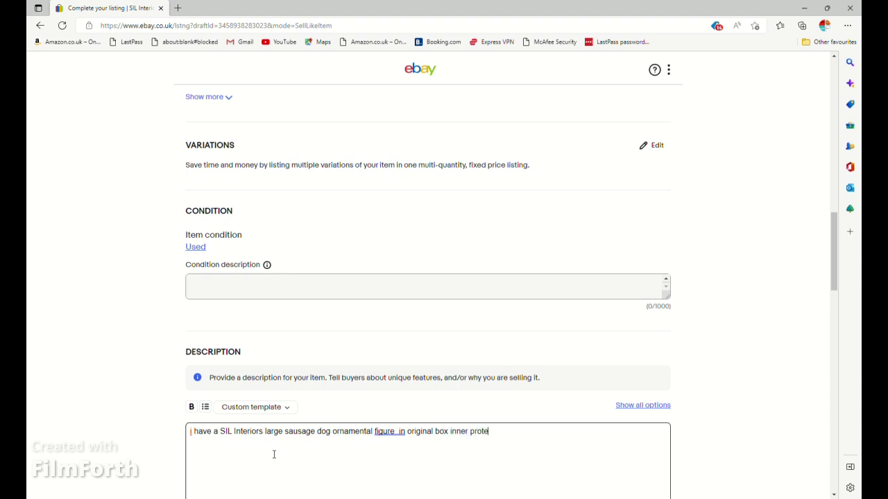
text(ction see pl)
text(ctures made of )
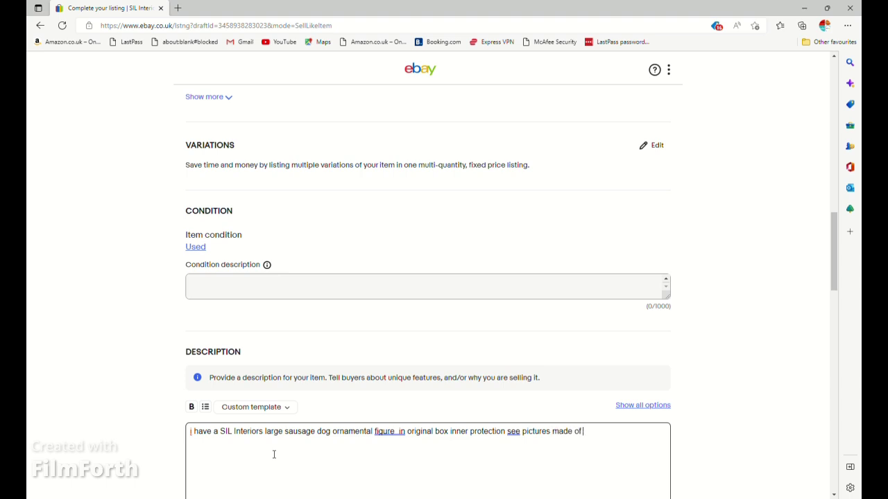
text(metal ideal for dog lover especial)
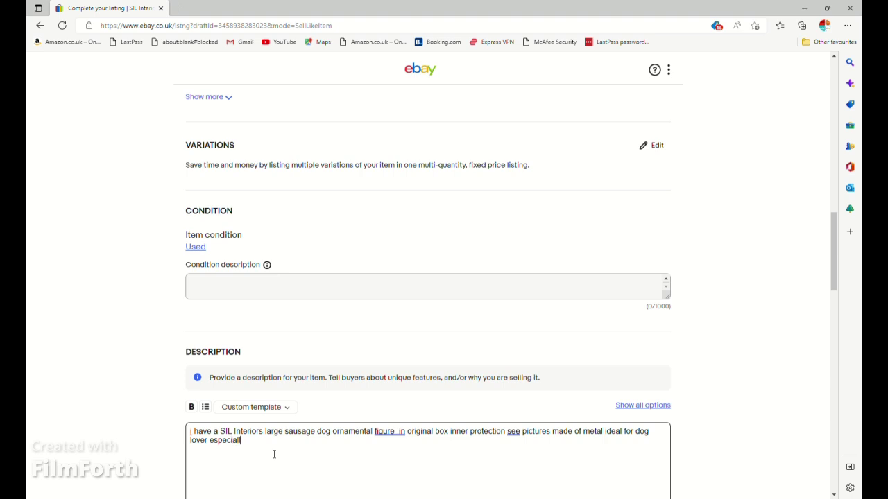
text(ly sausage doo)
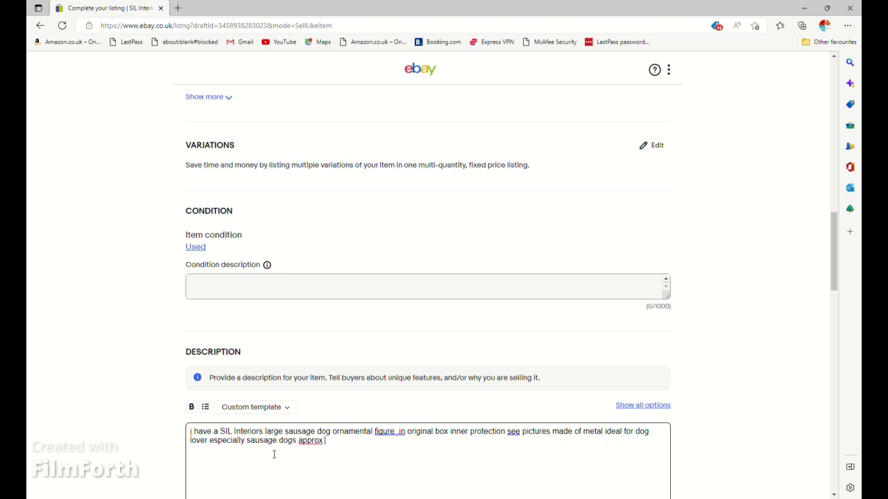
text(12" in length)
click(396, 433)
key(BackSpace)
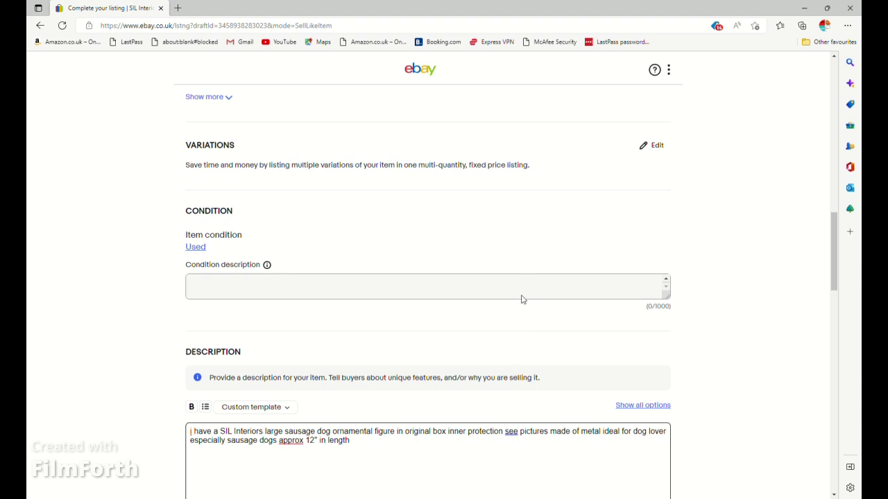
click(539, 470)
Set the Buy it now price to £39.99 and the postage policy to Flat:Other Courier(£3.30),3 working days
scroll(373, 470, down, 4)
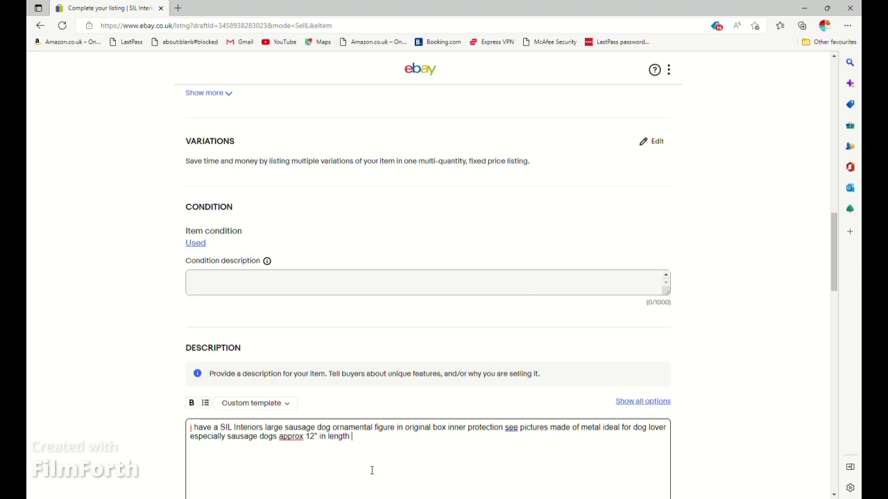
click(217, 440)
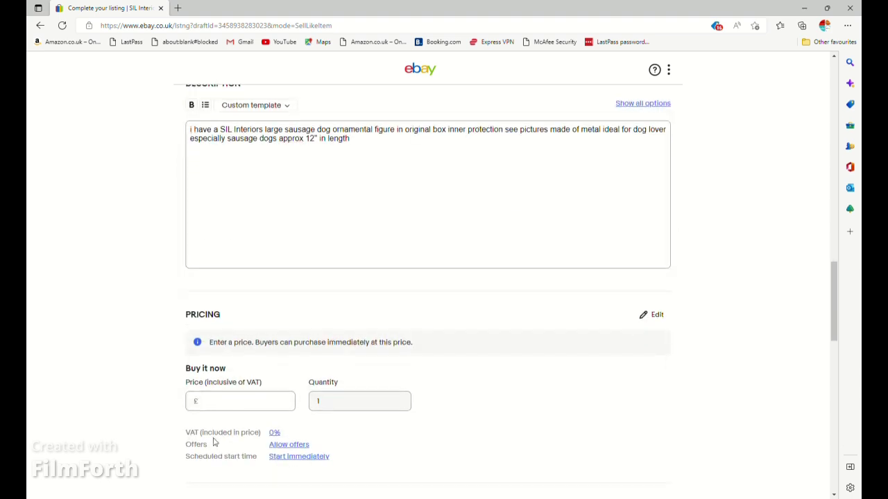
text(39.99)
scroll(141, 409, down, 3)
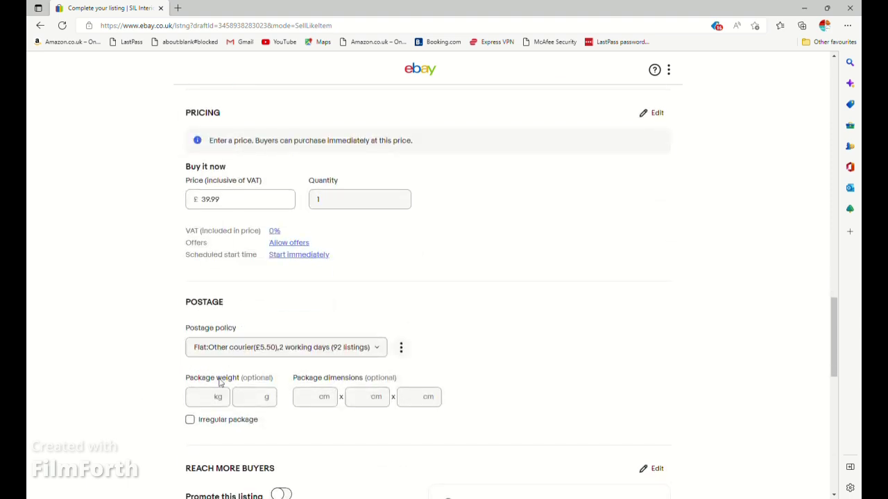
click(248, 348)
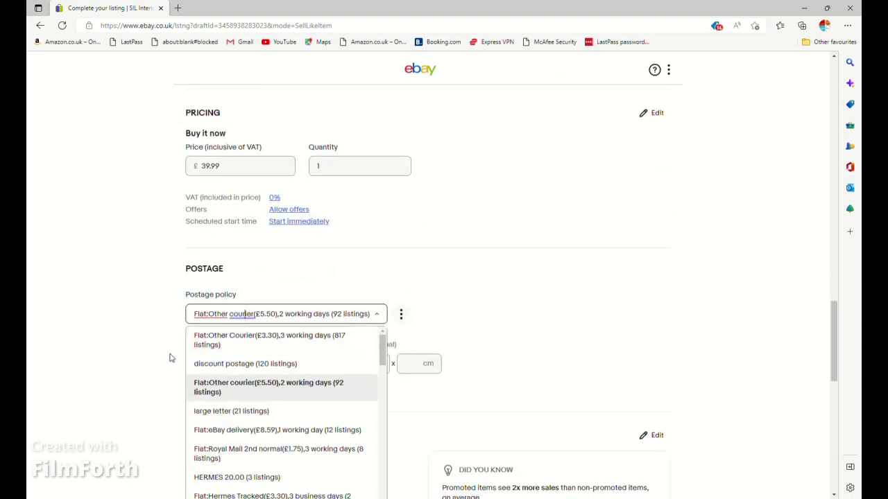
click(248, 340)
scroll(169, 353, down, 5)
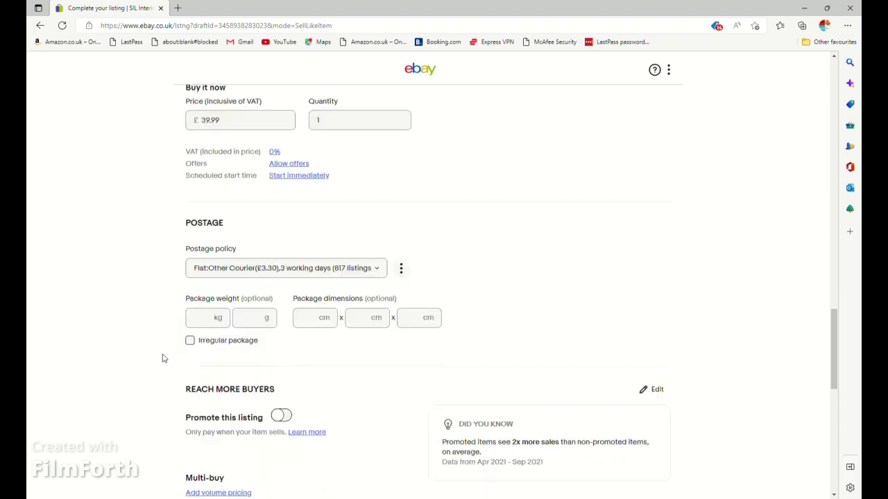
Turn on promotion for the sausage dog listing and set a custom ad rate of 2.0%
click(282, 125)
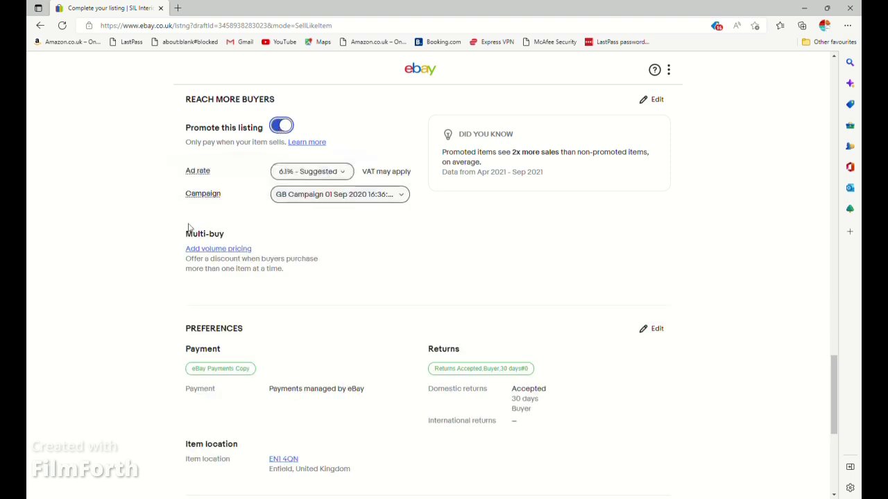
click(281, 172)
text(2.0)
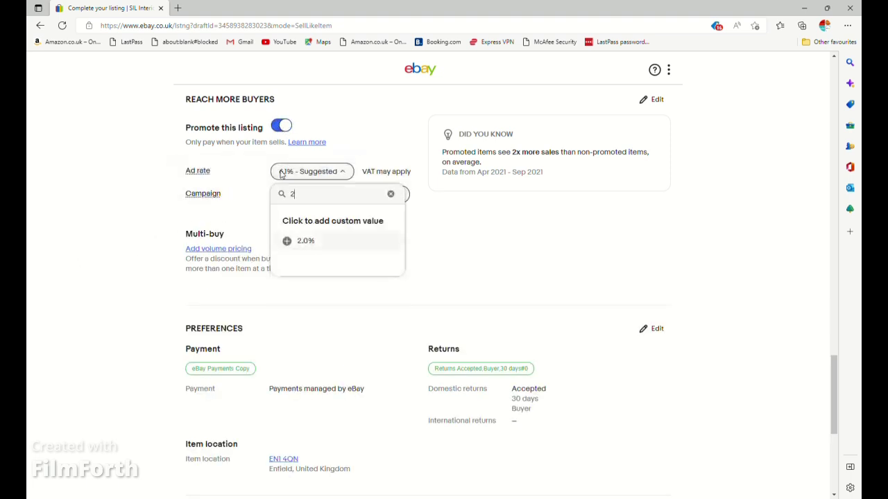
click(288, 244)
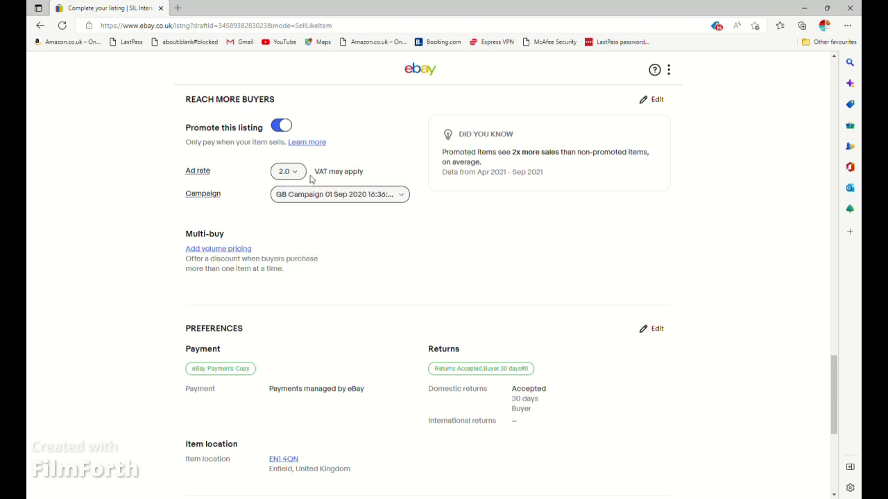
Publish the sausage dog listing with the displayed fees and finish to return to the active listings
scroll(127, 362, down, 3)
scroll(127, 362, down, 1)
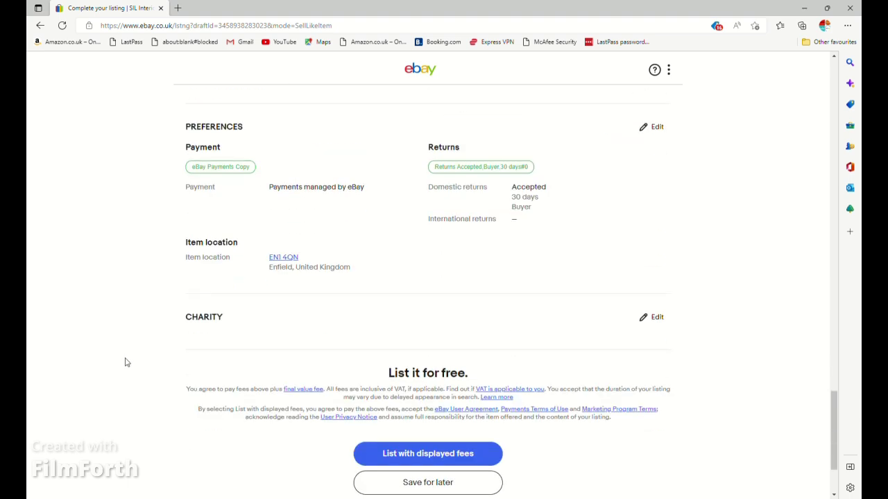
click(378, 449)
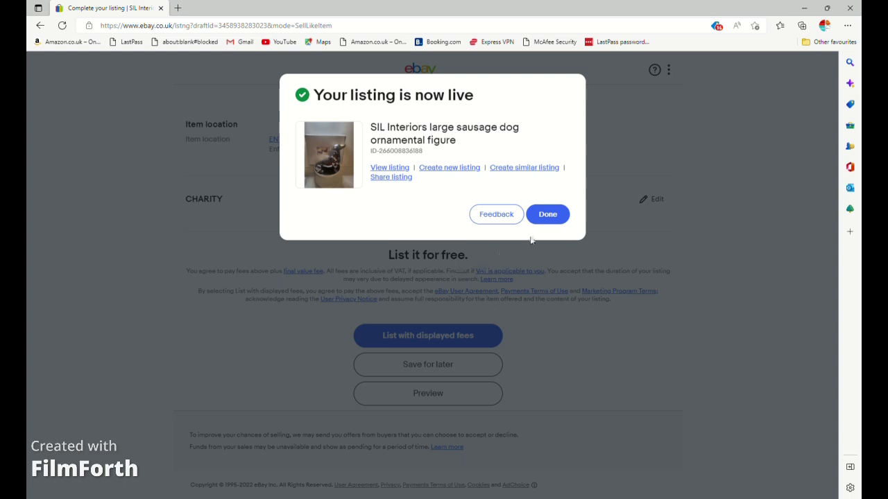
click(563, 217)
Search eBay for "how to order a beer sign" and sort the results by highest price
click(276, 90)
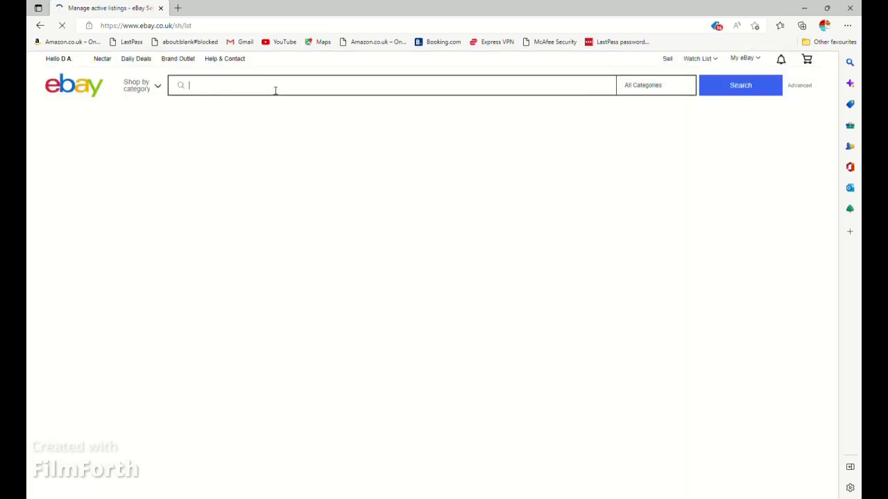
text(ho)
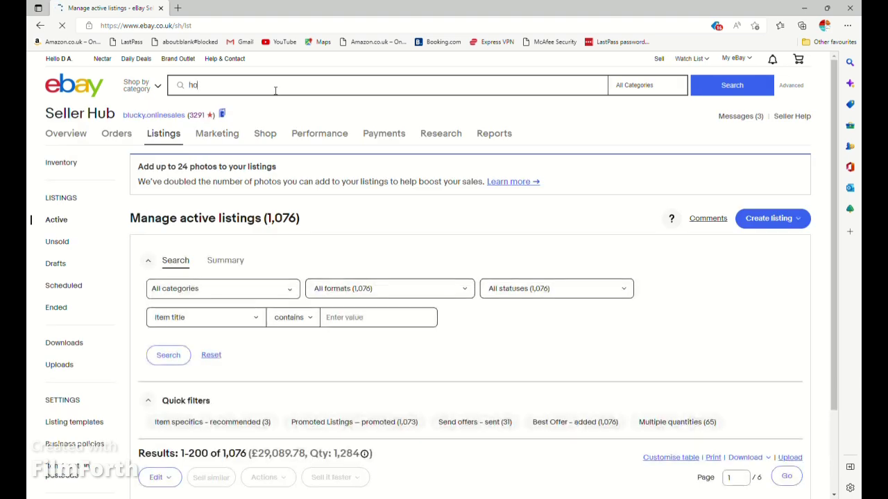
text(w to order a b)
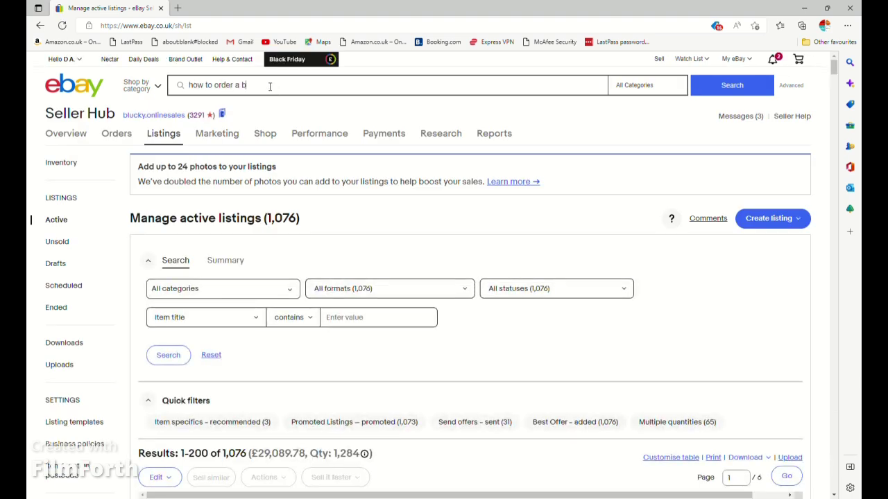
text(eer sign)
key(Return)
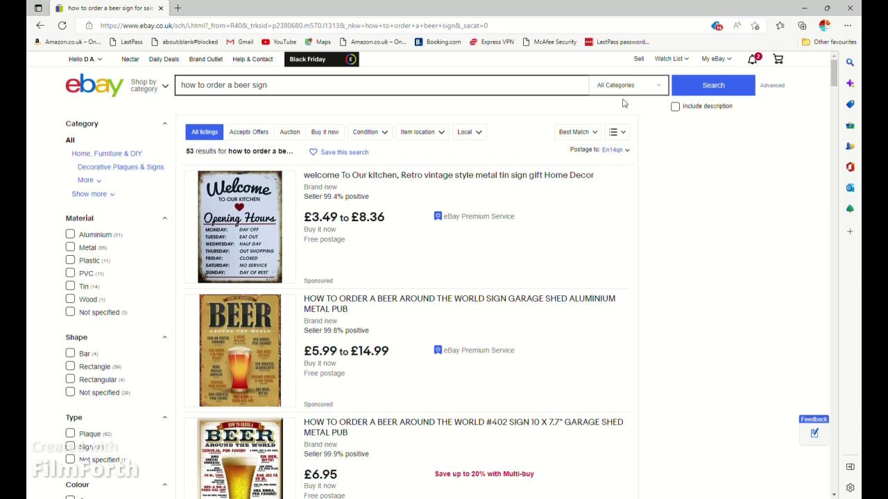
click(575, 132)
click(545, 203)
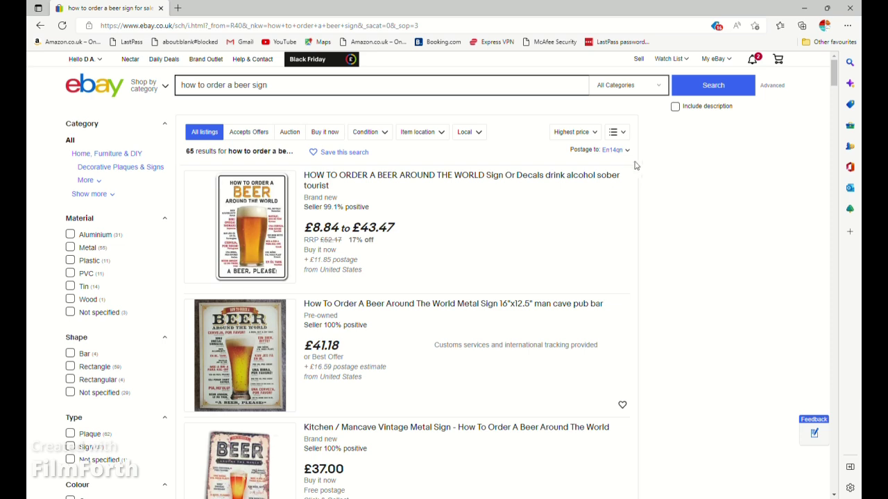
Restrict the beer sign search to sold listings through the advanced search
click(772, 86)
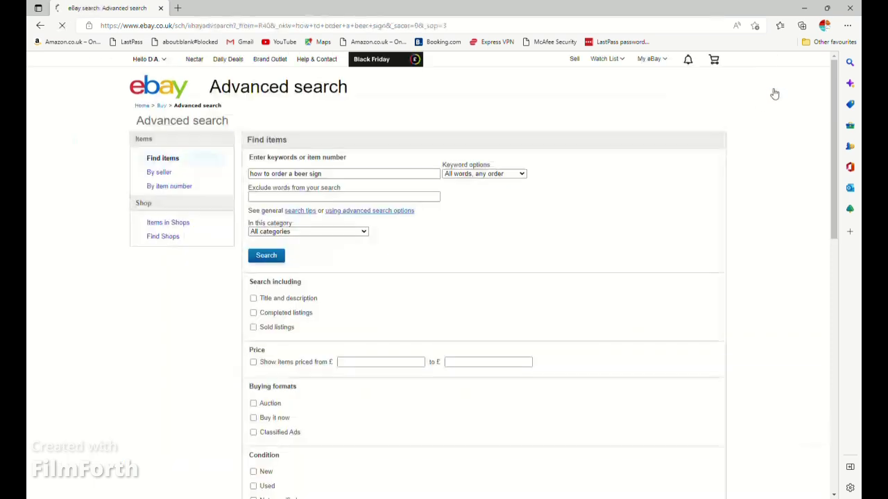
click(269, 329)
click(269, 258)
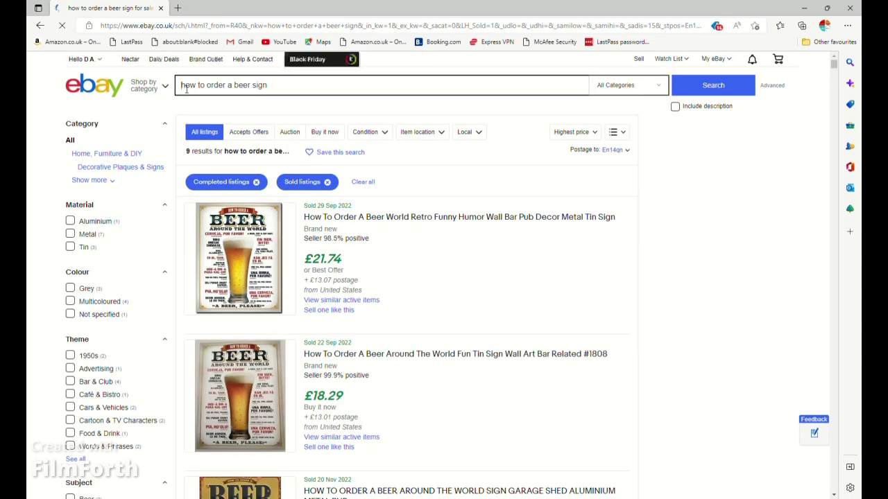
Search the sold listings for "led how to order a beer sign", review the matches and return to the previous results
text(led)
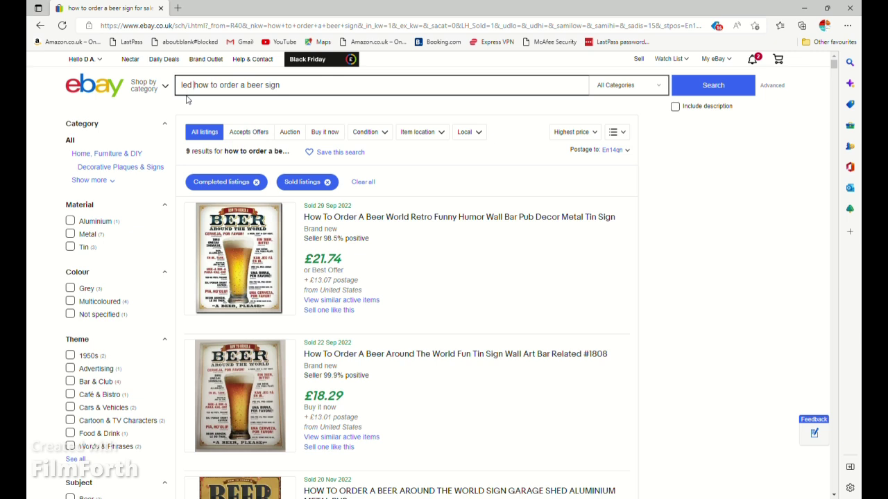
key(Return)
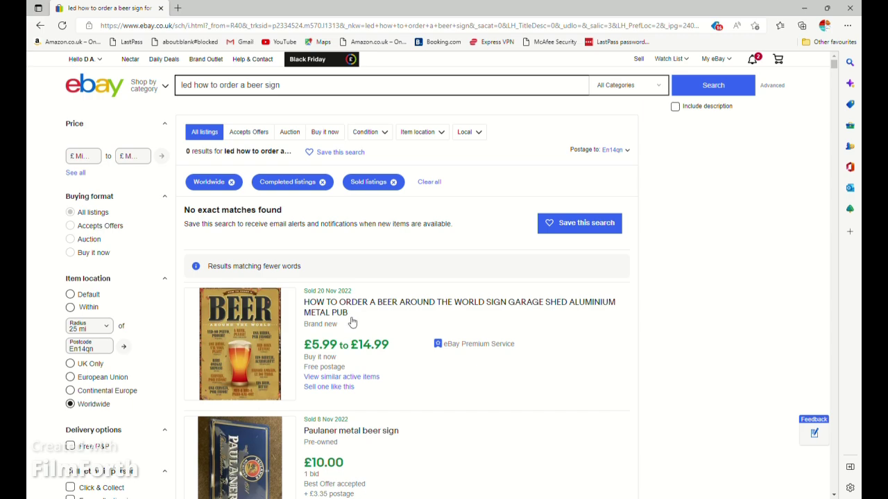
scroll(351, 319, down, 5)
scroll(348, 318, up, 5)
click(40, 25)
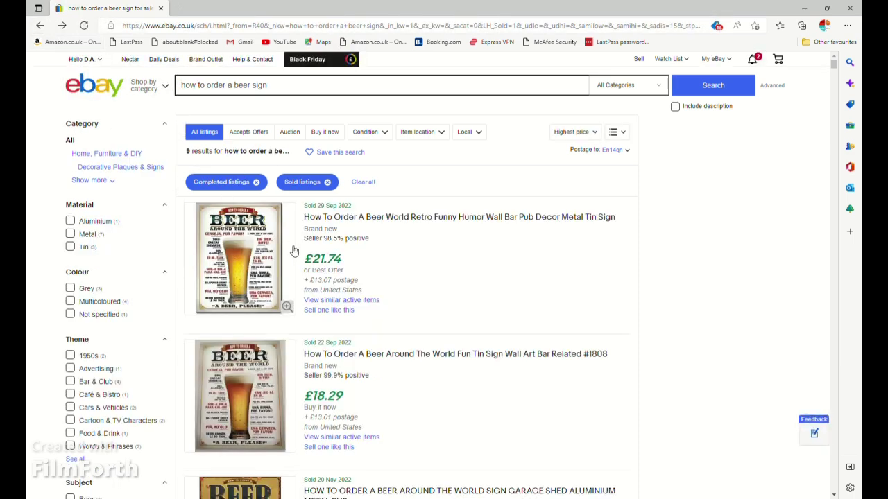
Filter the sold beer sign results to New condition and UK Only item location
scroll(97, 354, down, 4)
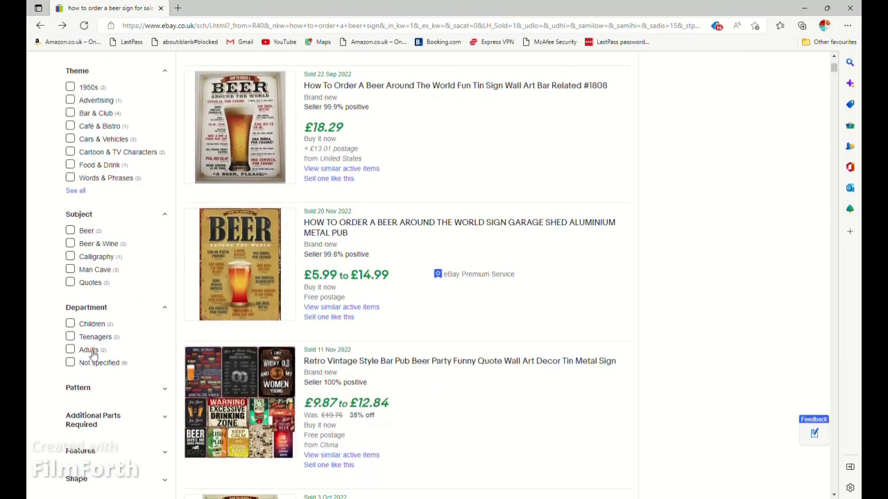
scroll(90, 354, down, 5)
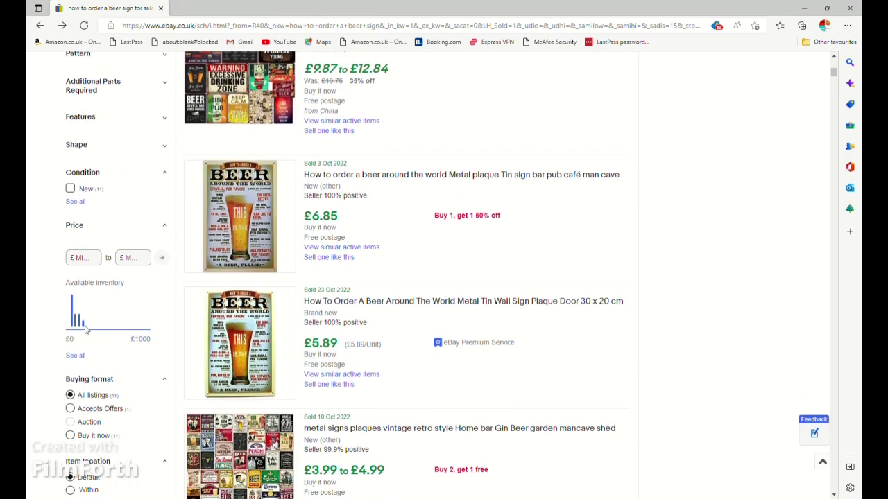
click(71, 188)
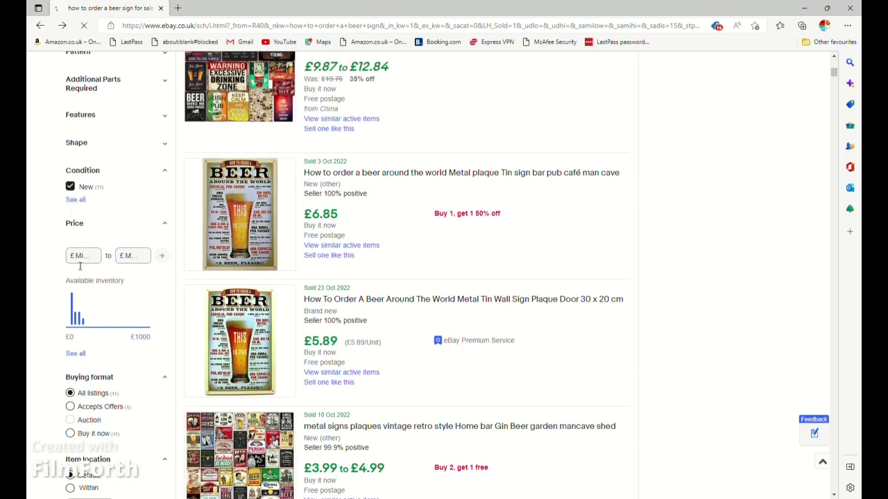
scroll(90, 378, down, 5)
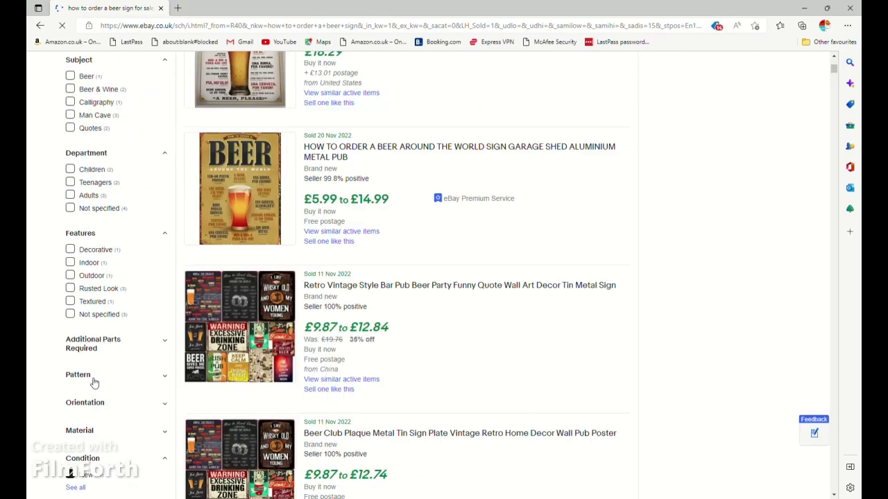
scroll(94, 383, down, 2)
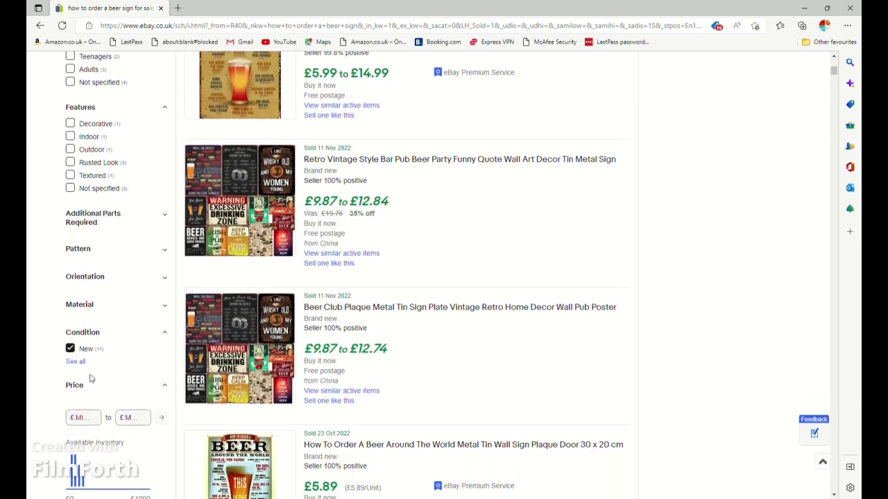
scroll(90, 378, down, 6)
click(73, 303)
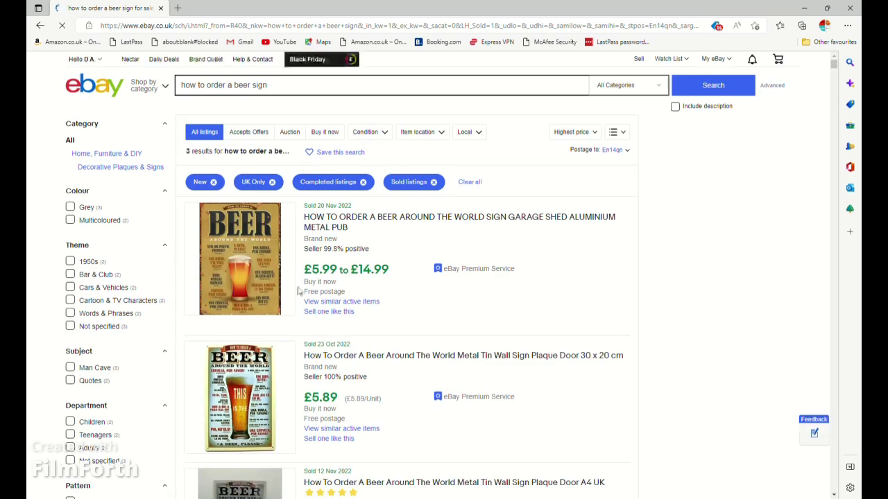
Start a similar listing from the sold "Plaque Door A4 UK" beer sign and add its photos, with a front view as main photo
scroll(302, 301, down, 3)
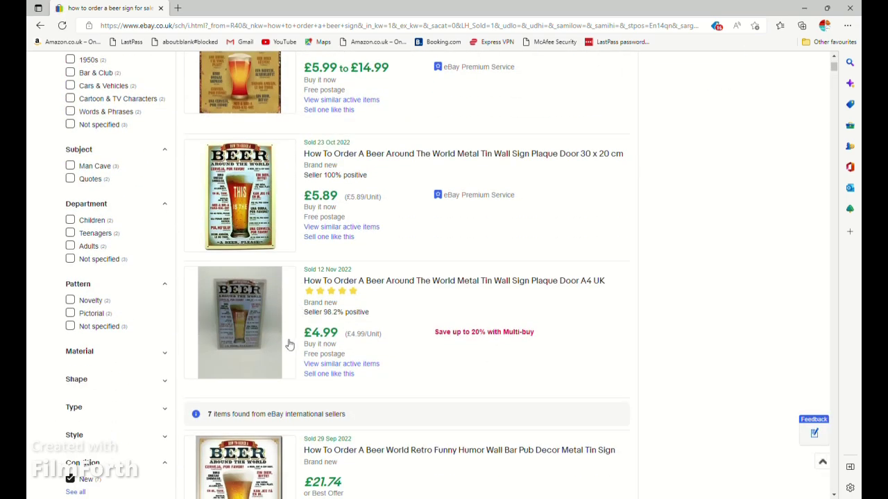
click(338, 374)
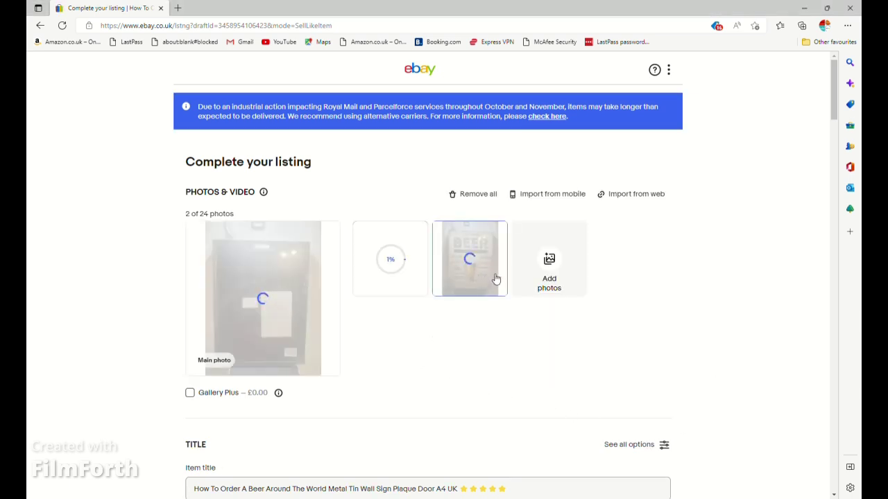
click(548, 277)
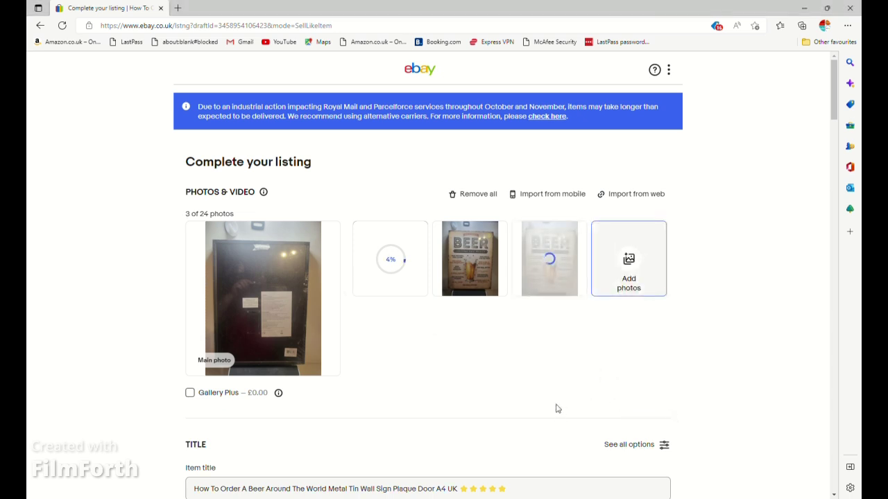
drag(475, 277, 208, 340)
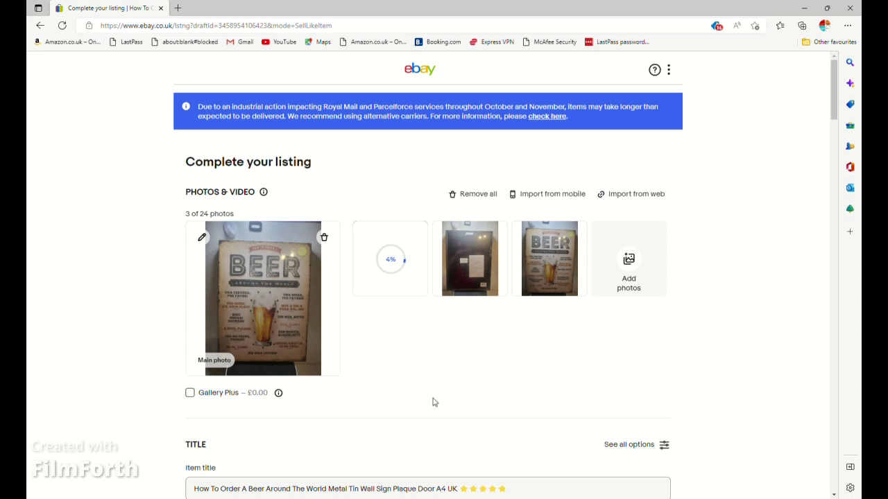
Remove the star symbols and "Door A4 UK" from the end of the item title
scroll(434, 402, down, 3)
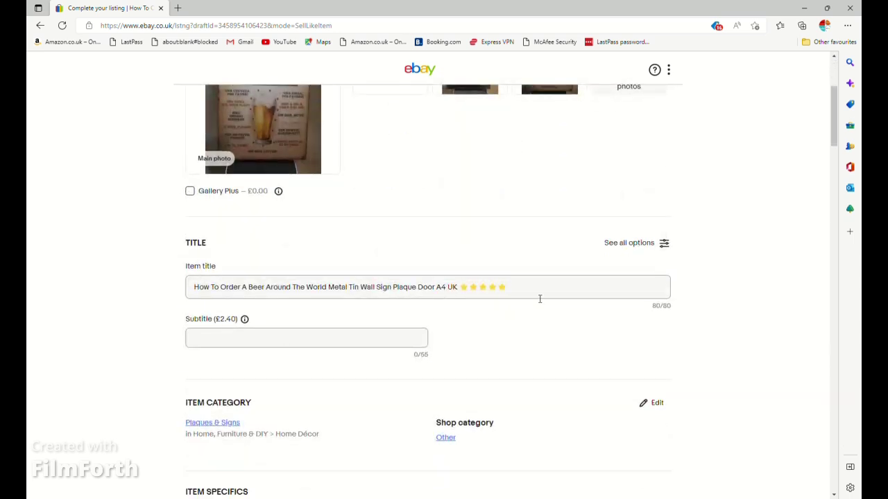
drag(540, 299, 467, 294)
key(BackSpace)
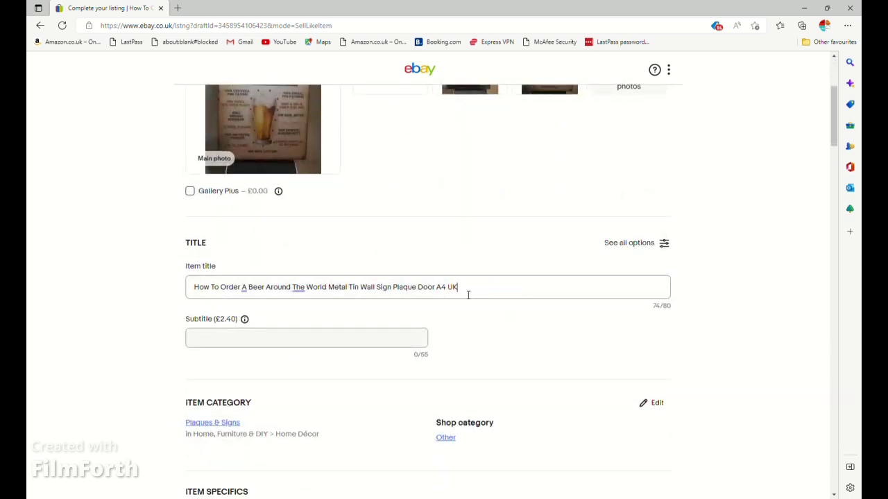
key(BackSpace)
key(BackSpace)
key(BackSpace)
key(BackSpace)
Insert "brand new led" at the start of the item title
click(195, 291)
text(led)
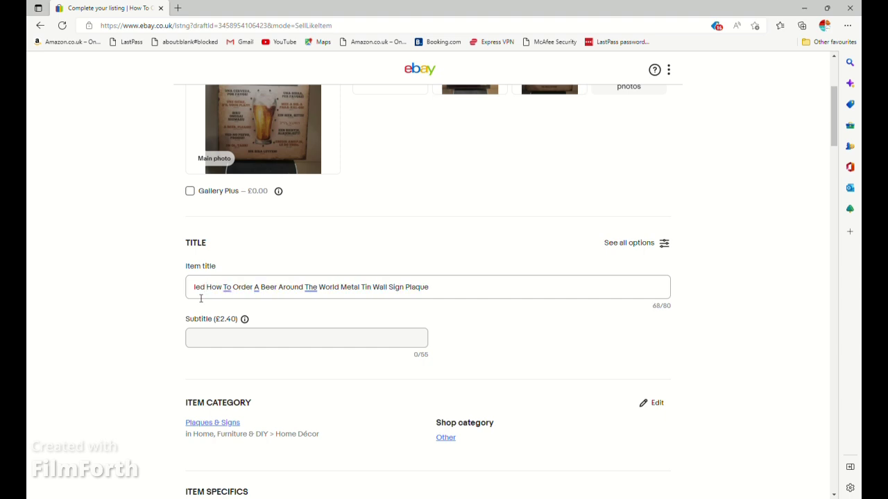
click(192, 293)
text(brand )
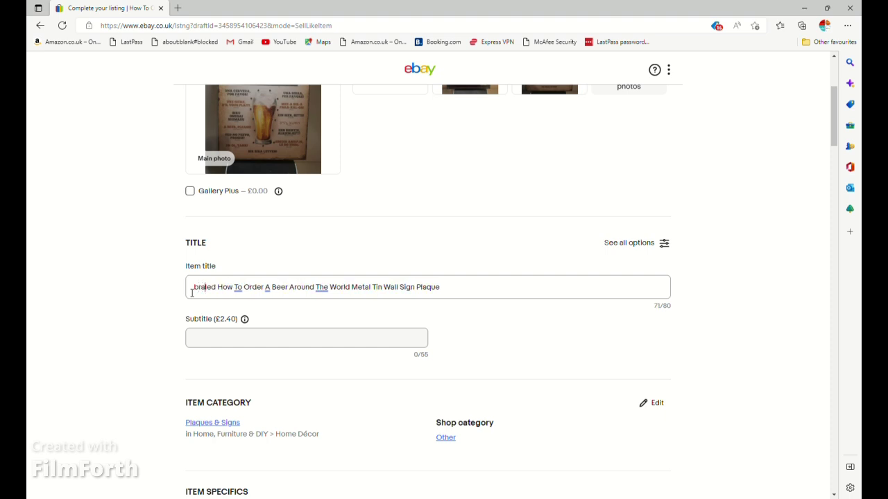
text(new)
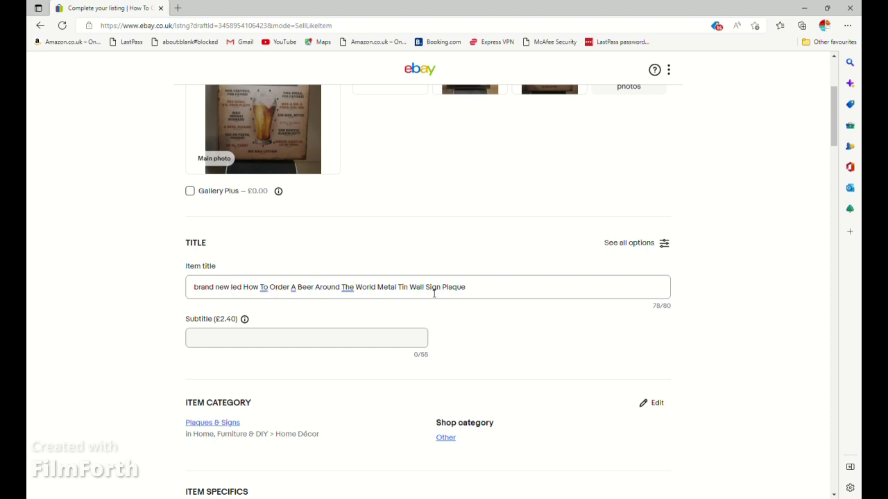
Remove "Metal Tin" from the item title and insert "light up" after "led"
key(BackSpace)
key(BackSpace)
key(BackSpace)
key(BackSpace)
key(BackSpace)
key(BackSpace)
key(BackSpace)
key(BackSpace)
key(BackSpace)
key(BackSpace)
click(244, 290)
text(light up)
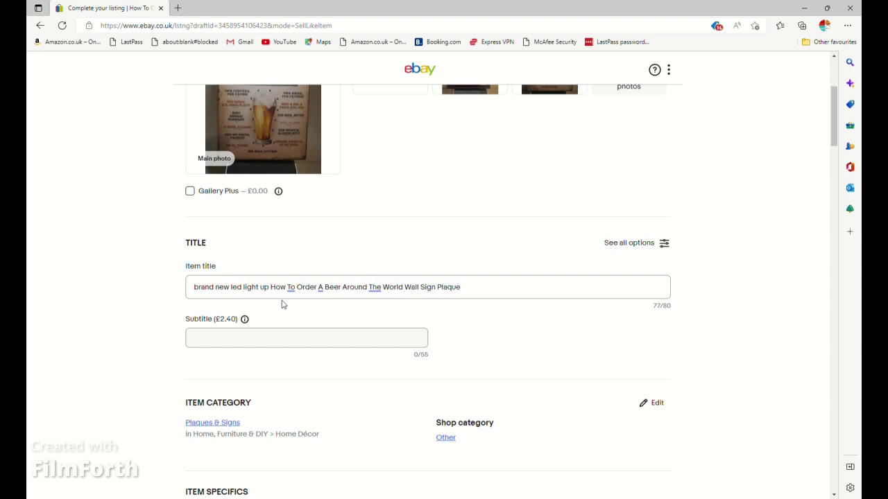
Replace "Plaque" at the end of the item title with "man cave" and copy the whole title
drag(471, 292, 386, 291)
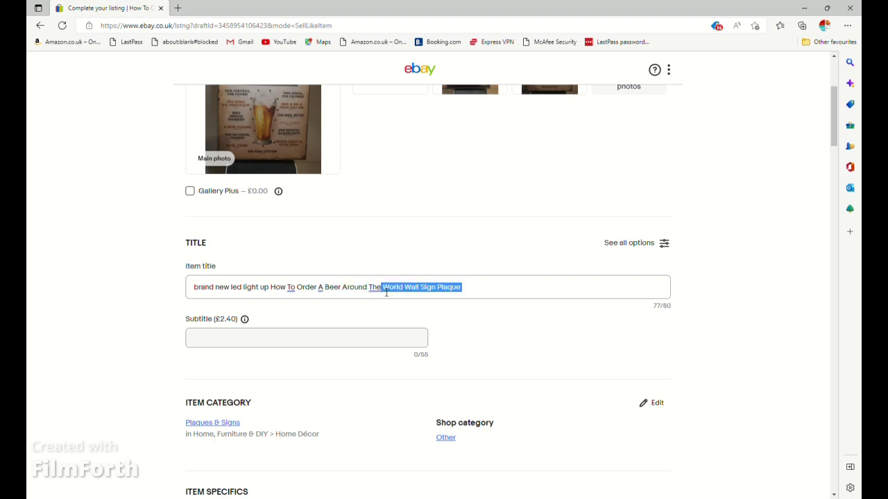
drag(386, 292, 184, 293)
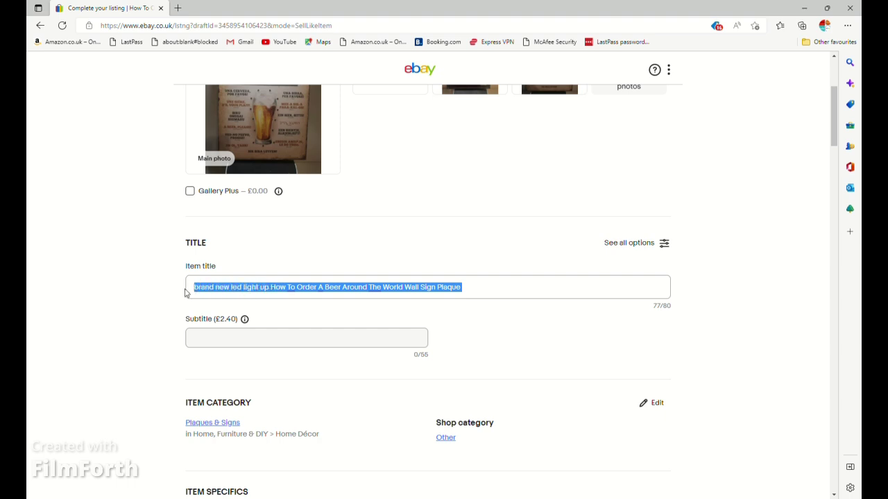
click(486, 295)
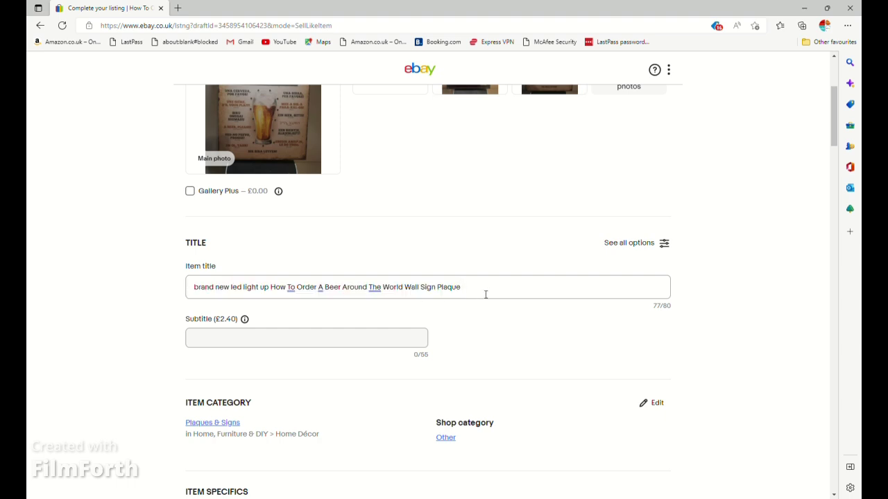
key(BackSpace)
text(man cav)
drag(487, 294, 115, 291)
key(ctrl+c)
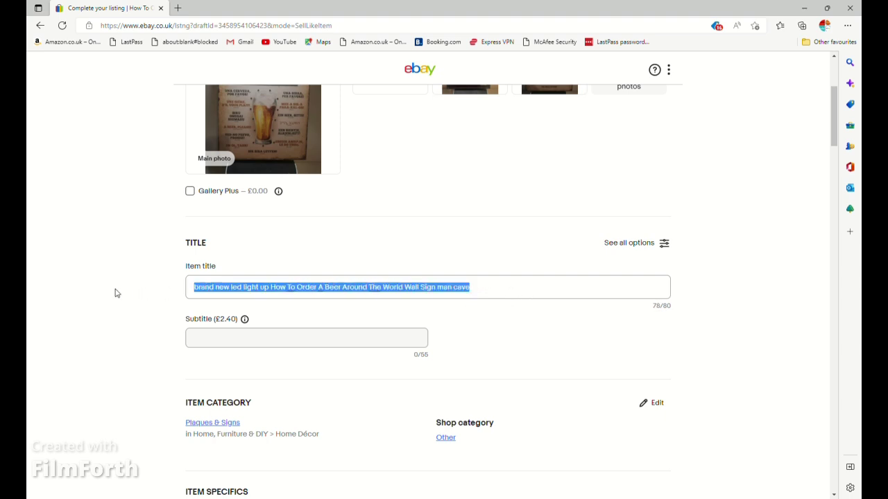
Write the item description as "i have a" followed by the copied title and the size 16 x 12"
scroll(122, 315, down, 3)
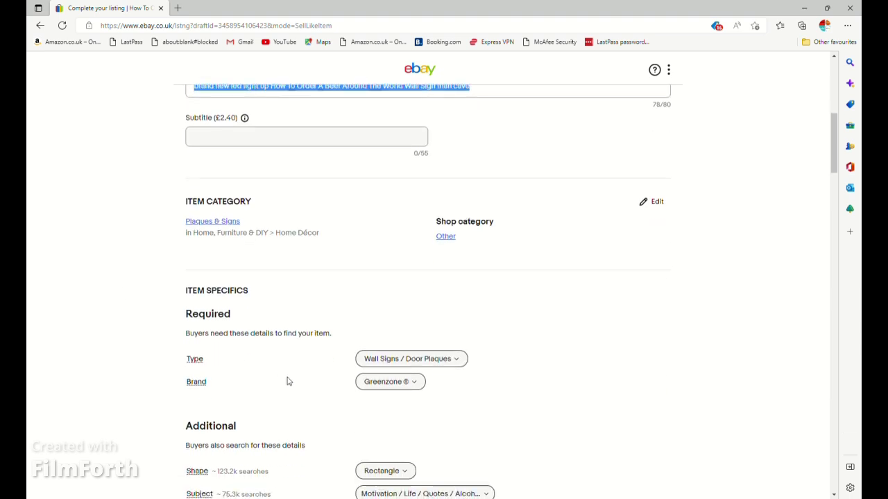
scroll(286, 380, down, 12)
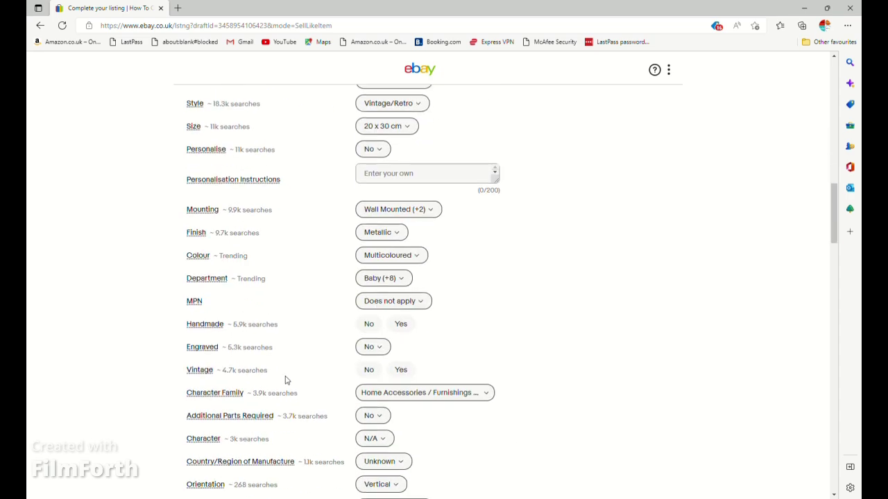
scroll(287, 380, down, 8)
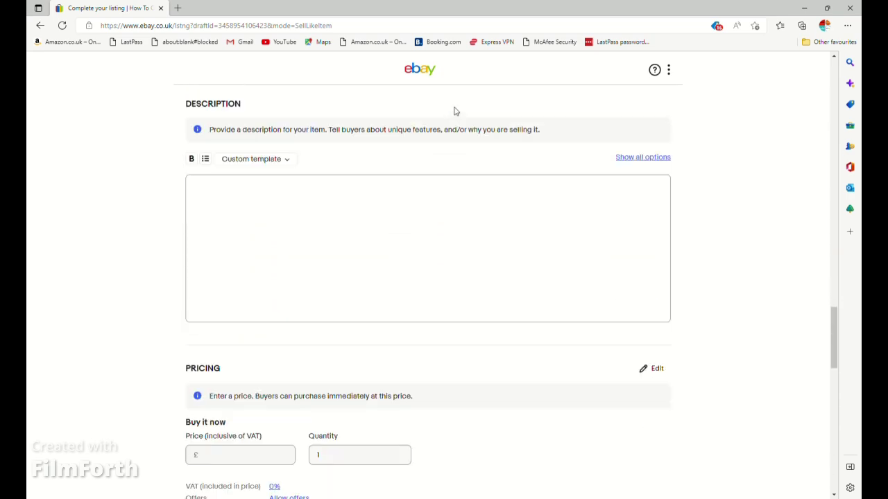
click(255, 292)
text(i have a)
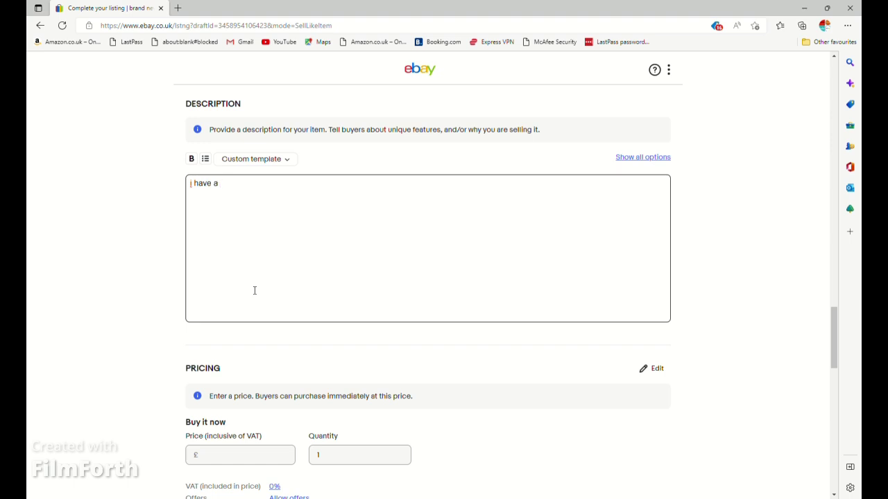
key(ctrl+v)
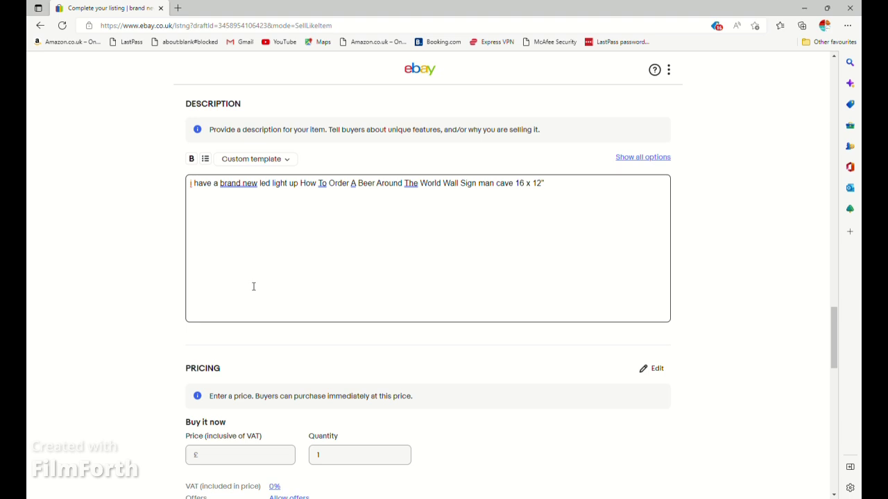
Set the Buy it now price of the beer sign to £12.99
click(237, 459)
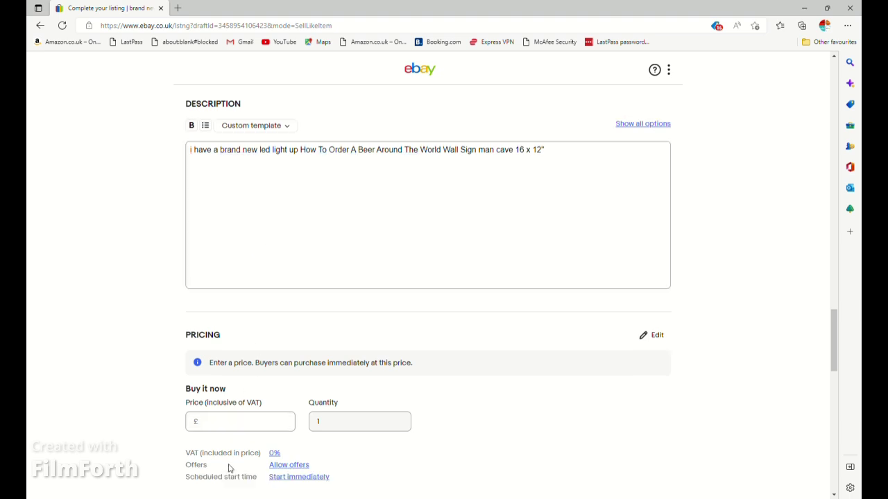
click(229, 445)
text(12.99)
click(148, 452)
Turn on promotion for the listing and set its ad rate to 2.0%
scroll(169, 438, down, 3)
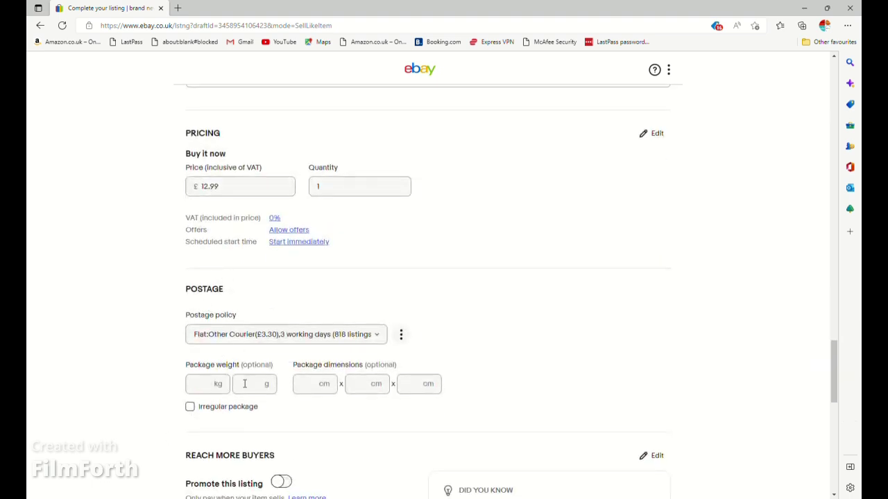
scroll(244, 383, down, 2)
click(281, 349)
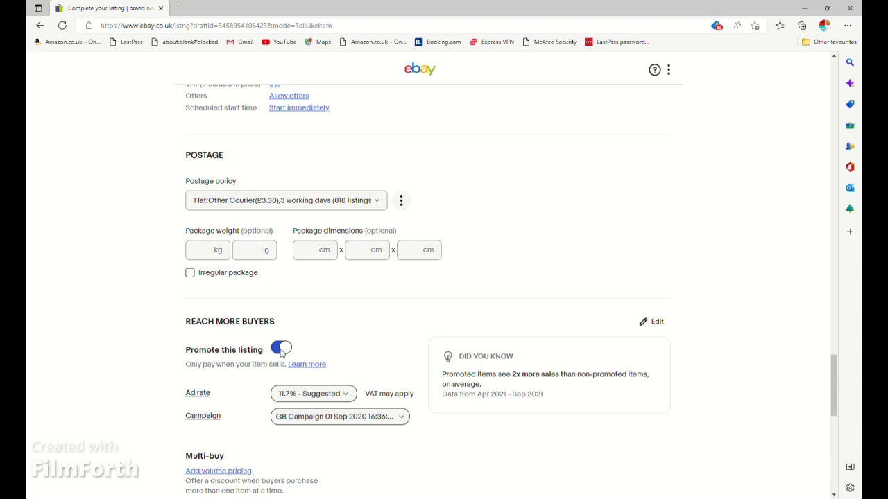
click(288, 396)
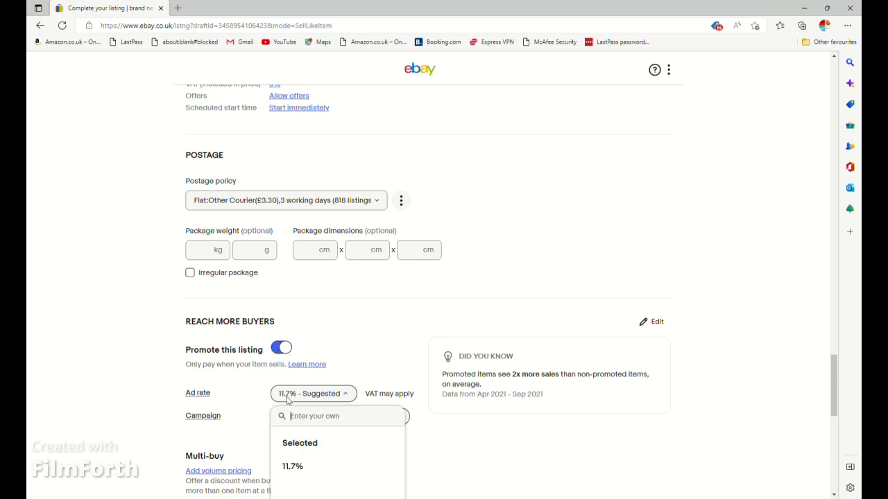
text(2.0)
click(288, 465)
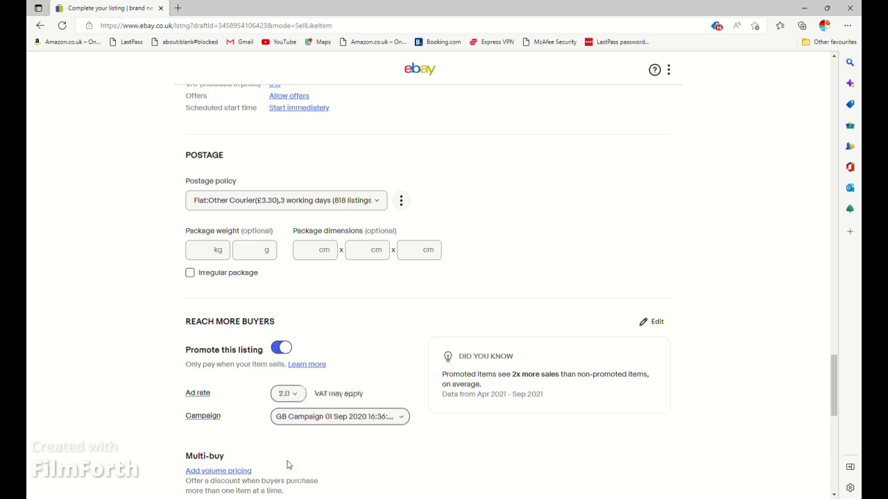
Publish the beer sign listing with the displayed fees and dismiss the confirmation
scroll(136, 444, down, 7)
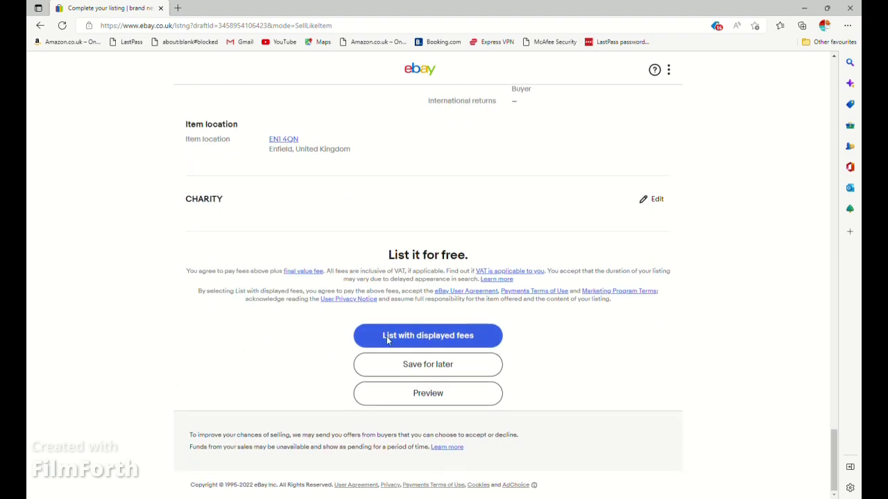
click(387, 338)
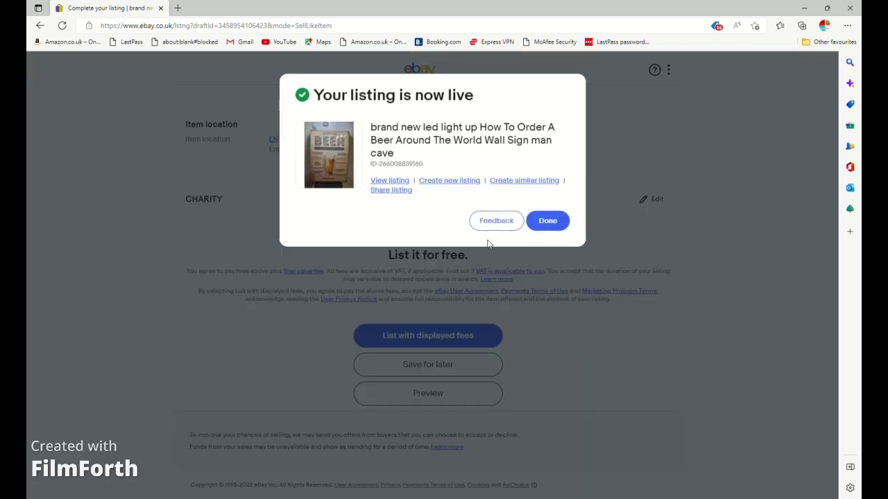
click(554, 221)
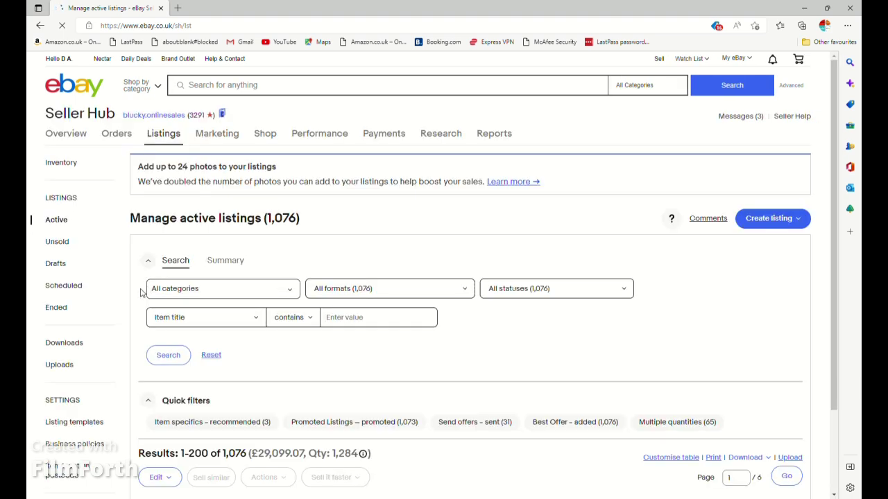
Review the day's newly added items in the active listings, checking their titles, prices and start dates
click(54, 222)
scroll(243, 274, down, 3)
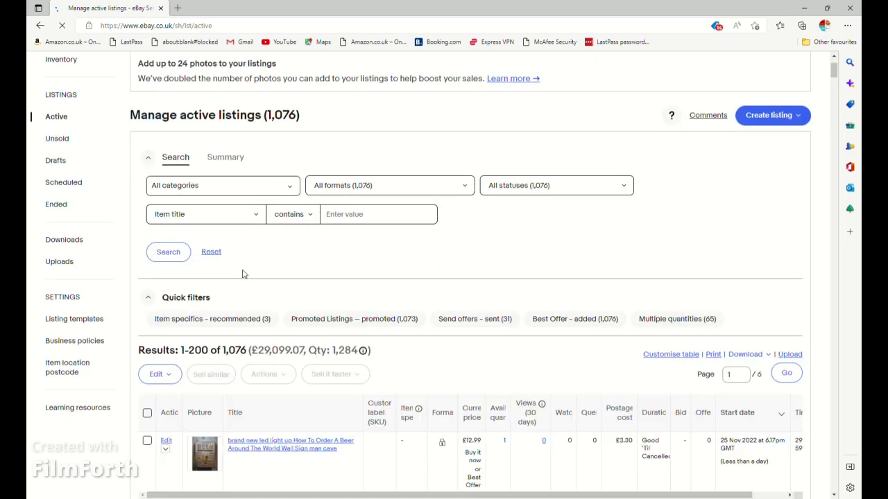
scroll(243, 274, down, 10)
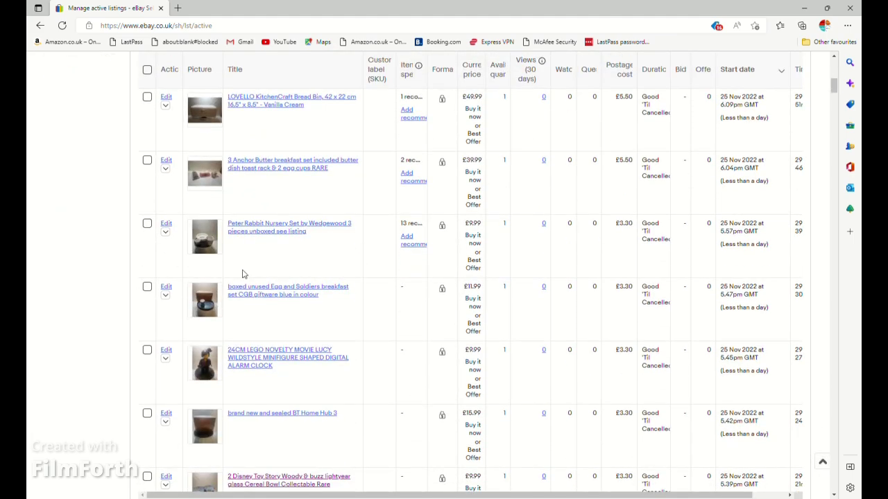
scroll(242, 274, down, 3)
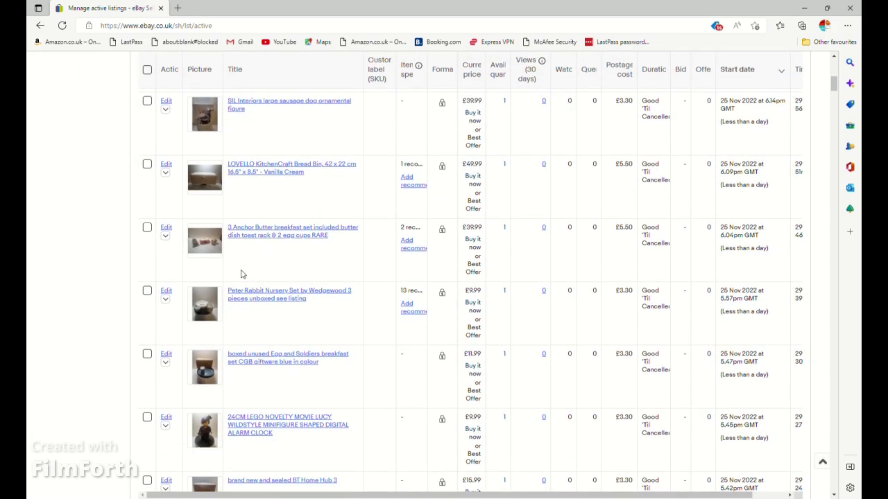
scroll(242, 274, down, 12)
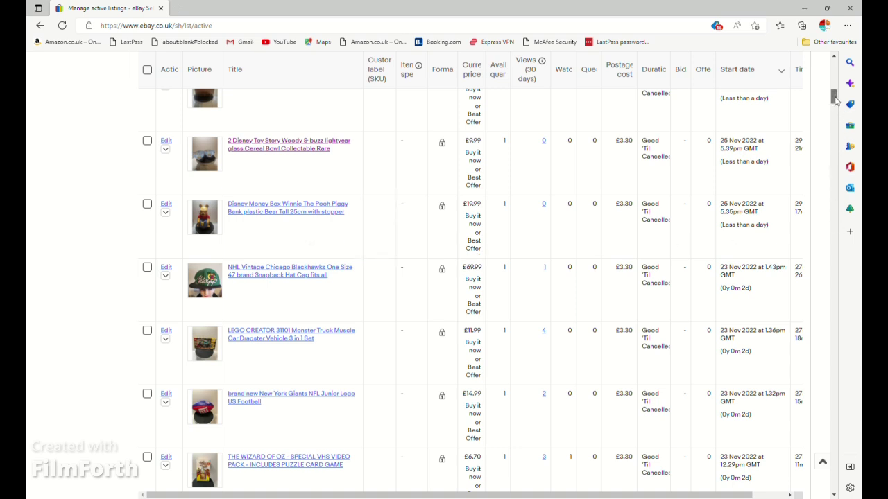
drag(834, 101, 835, 90)
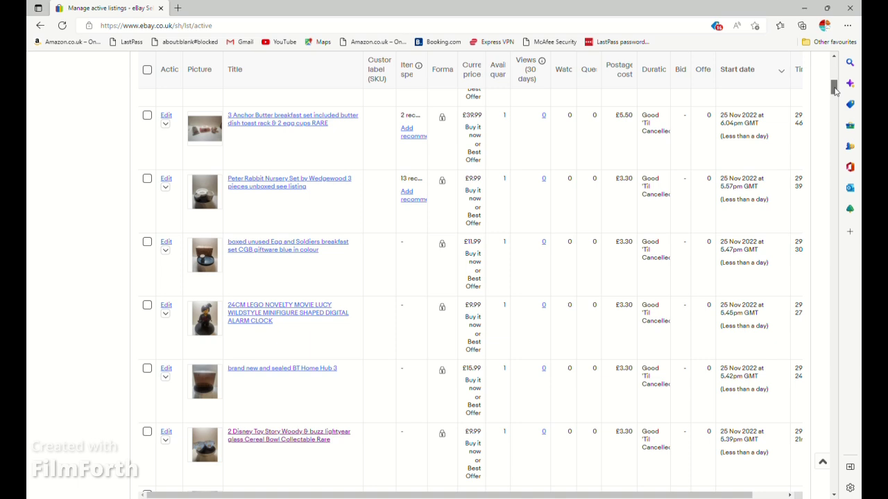
drag(835, 91, 835, 86)
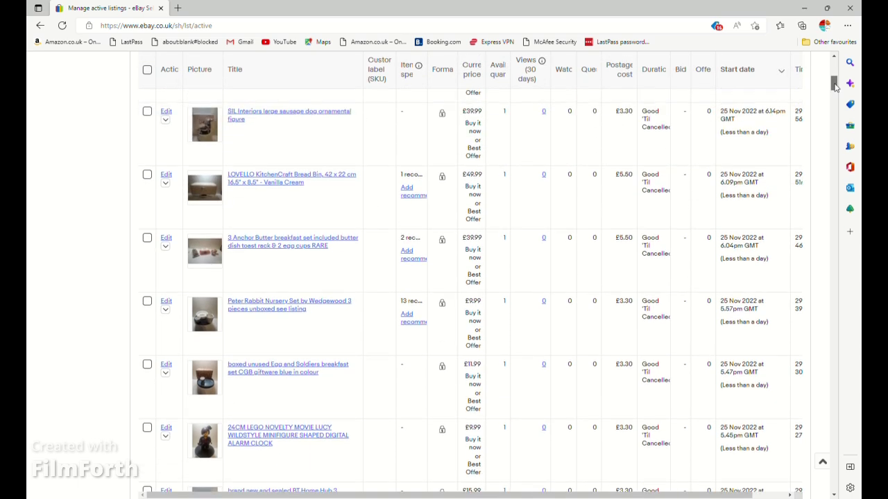
drag(835, 85, 835, 82)
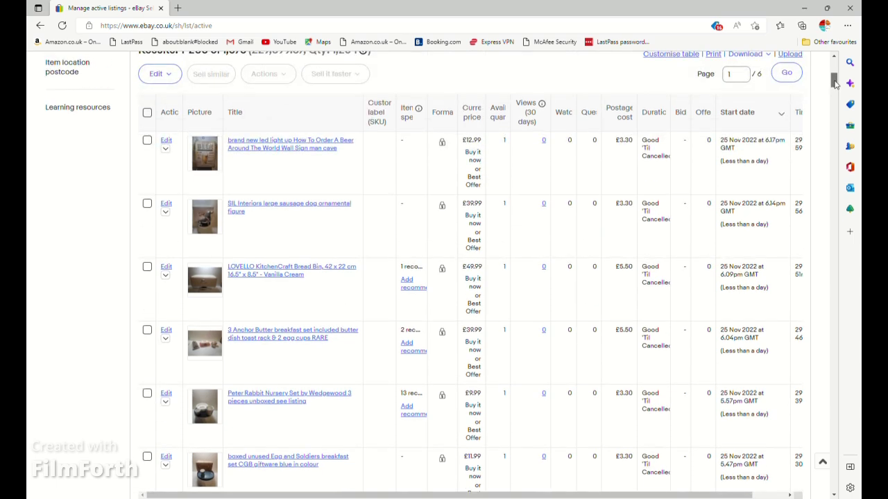